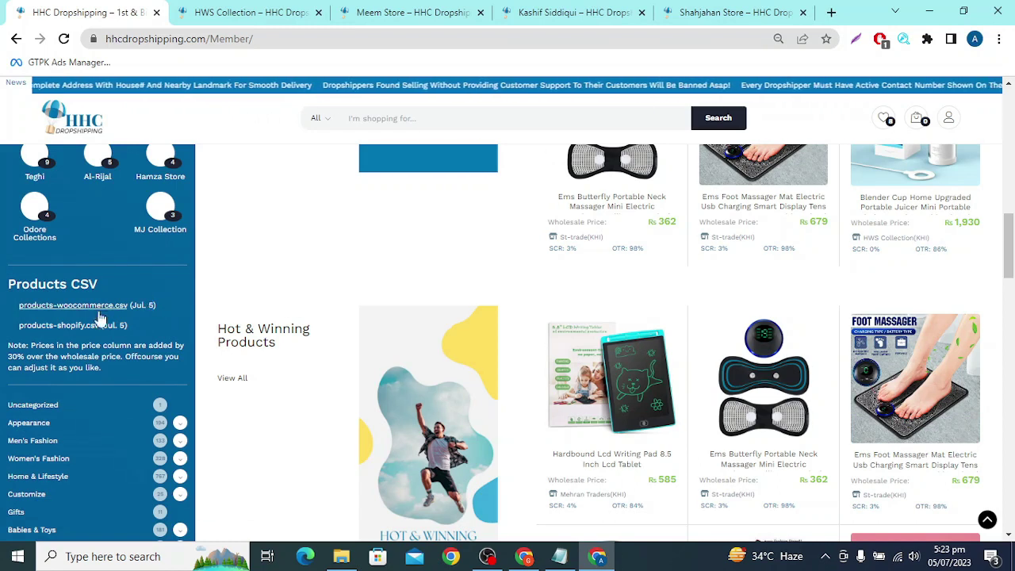
Download the products-woocommerce.csv file from the Products CSV section and save it to Local Disk (E:)
drag(144, 309, 158, 330)
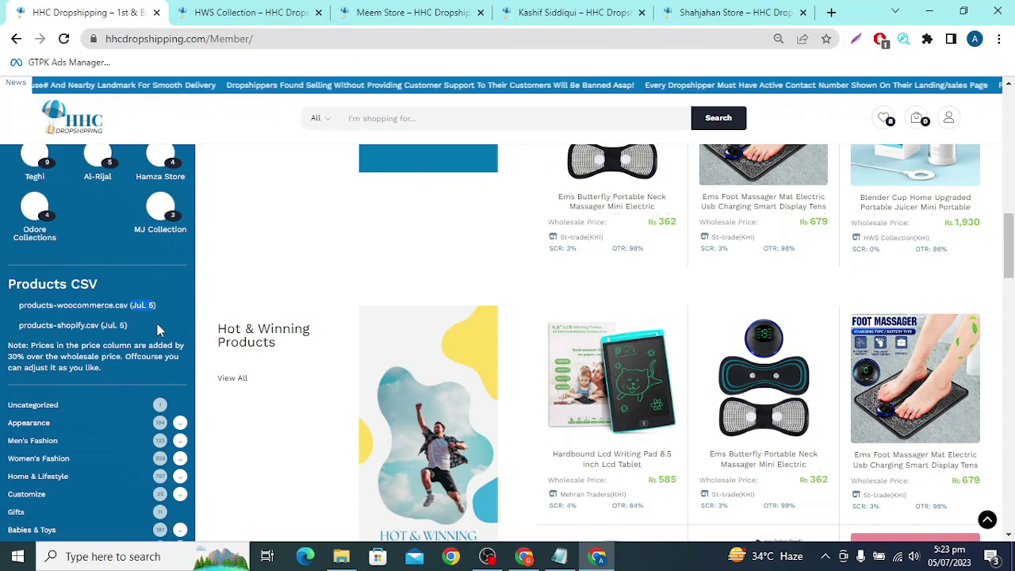
scroll(158, 327, up, 5)
scroll(157, 324, down, 1)
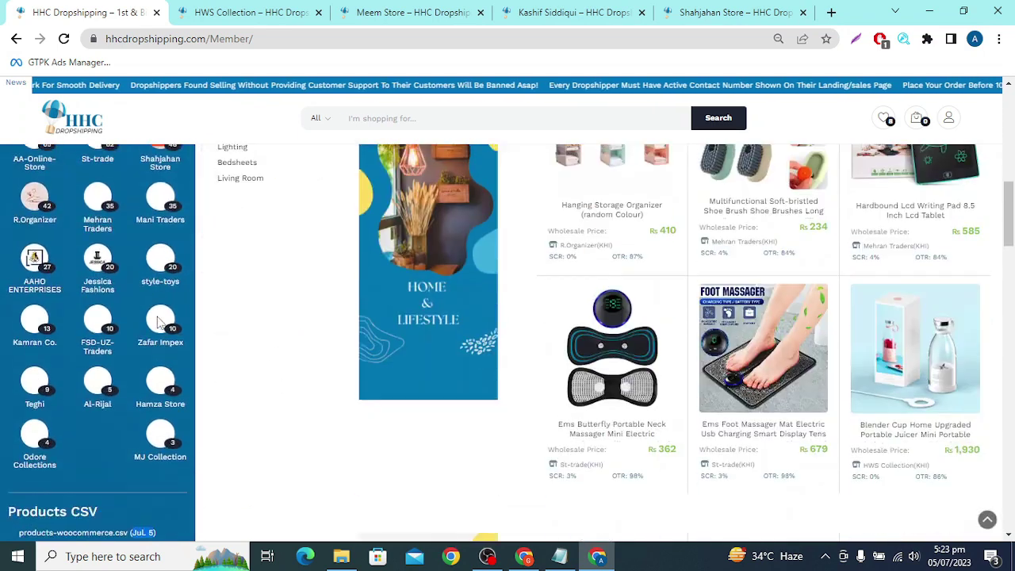
scroll(69, 204, up, 4)
scroll(116, 433, down, 8)
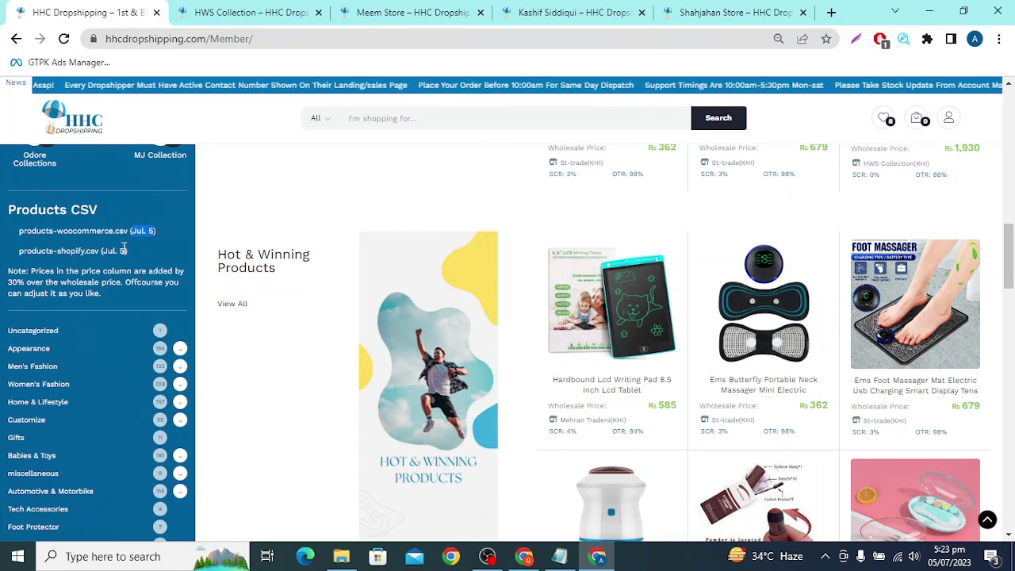
click(58, 235)
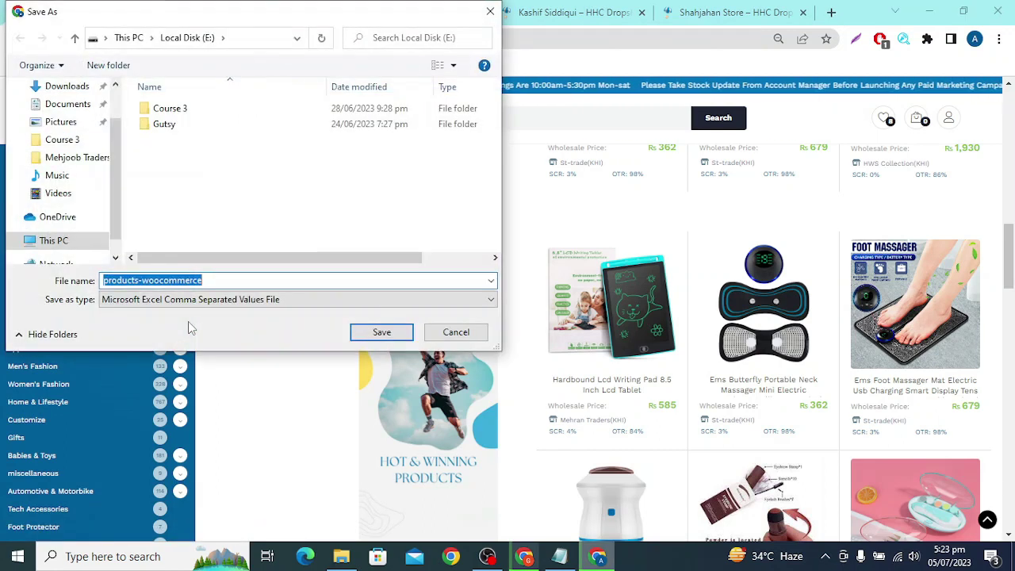
click(381, 332)
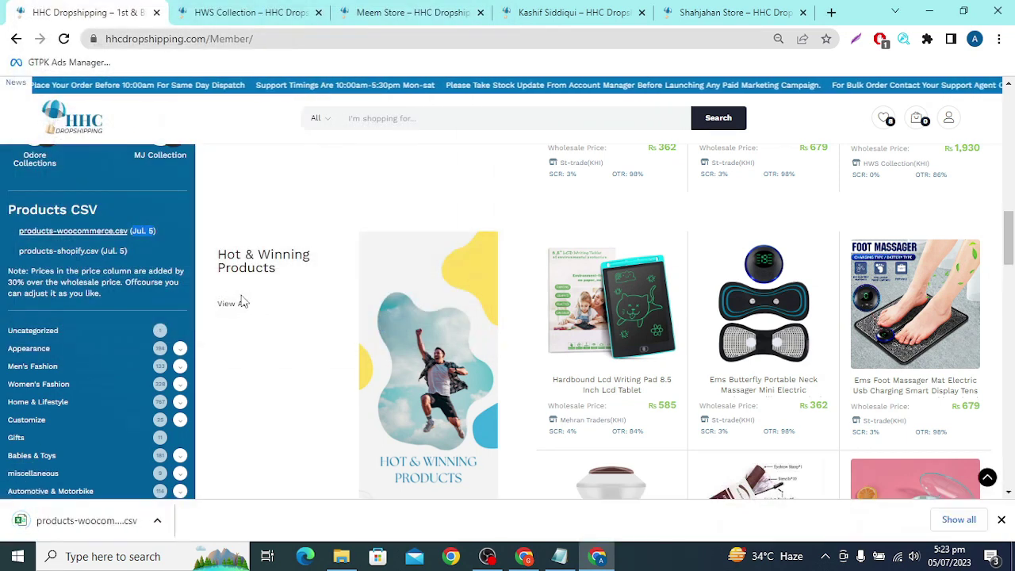
Open the downloaded products-woocommerce file in Excel and dismiss the genuine Office licence pop-up
scroll(471, 366, up, 5)
scroll(472, 366, up, 1)
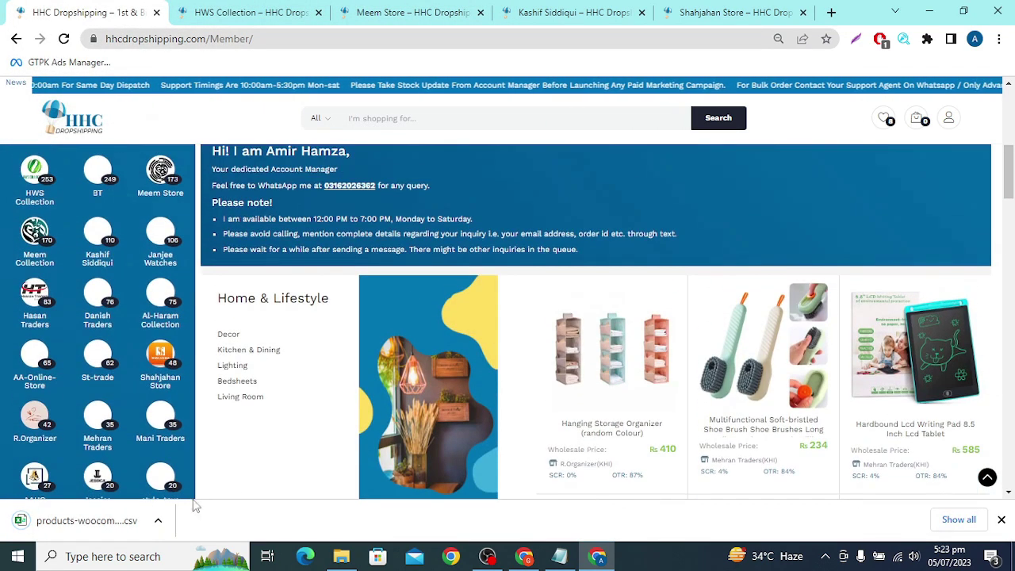
click(101, 528)
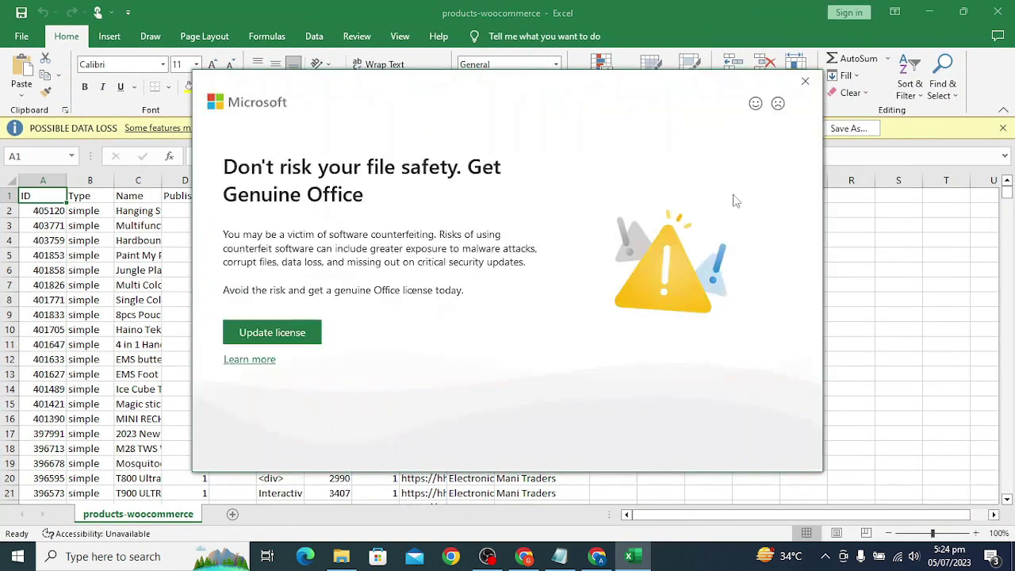
click(805, 81)
Add filters to the header row, starting from the Supplier heading in K1
click(518, 231)
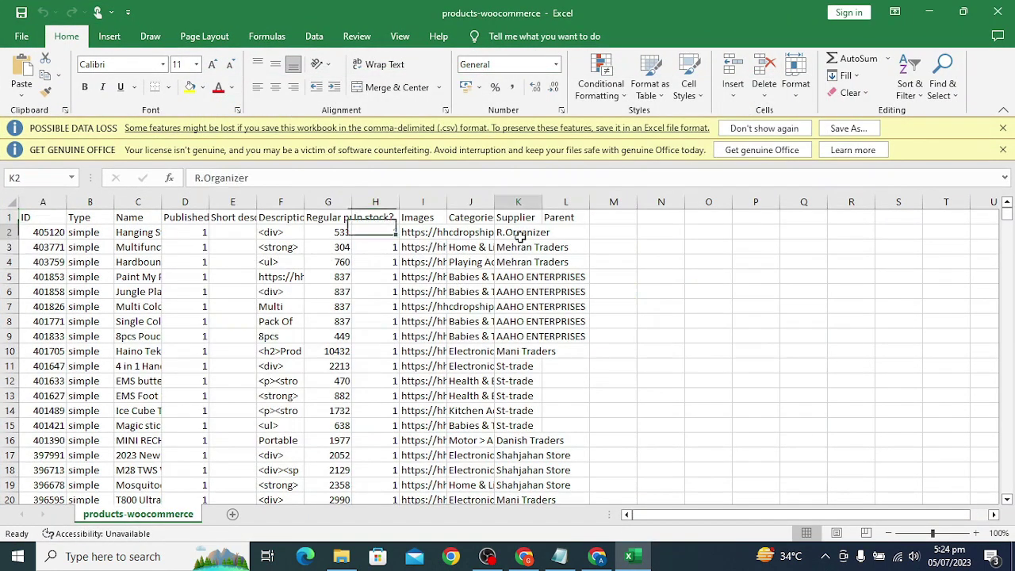
scroll(506, 367, down, 6)
scroll(505, 367, up, 6)
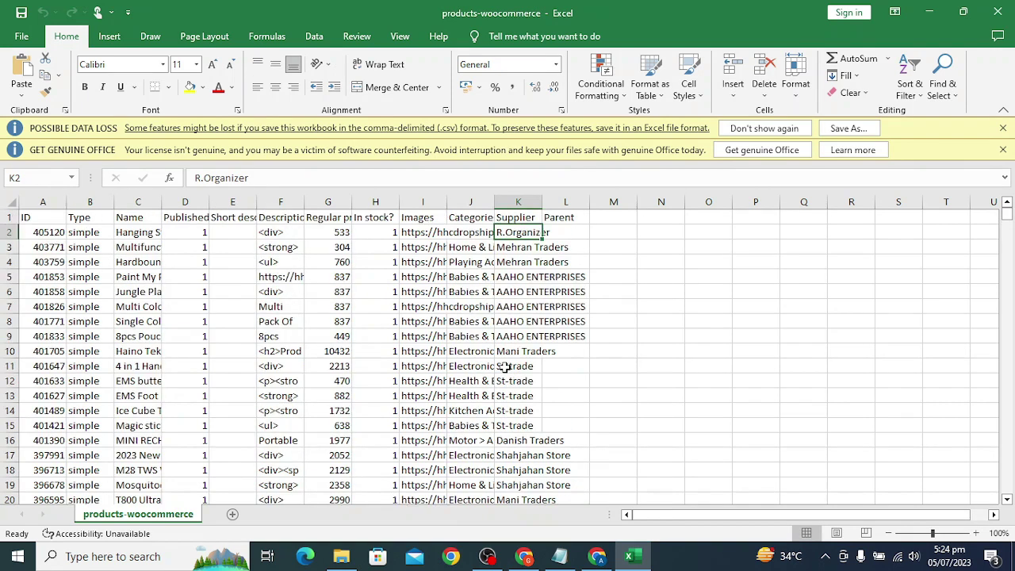
click(514, 216)
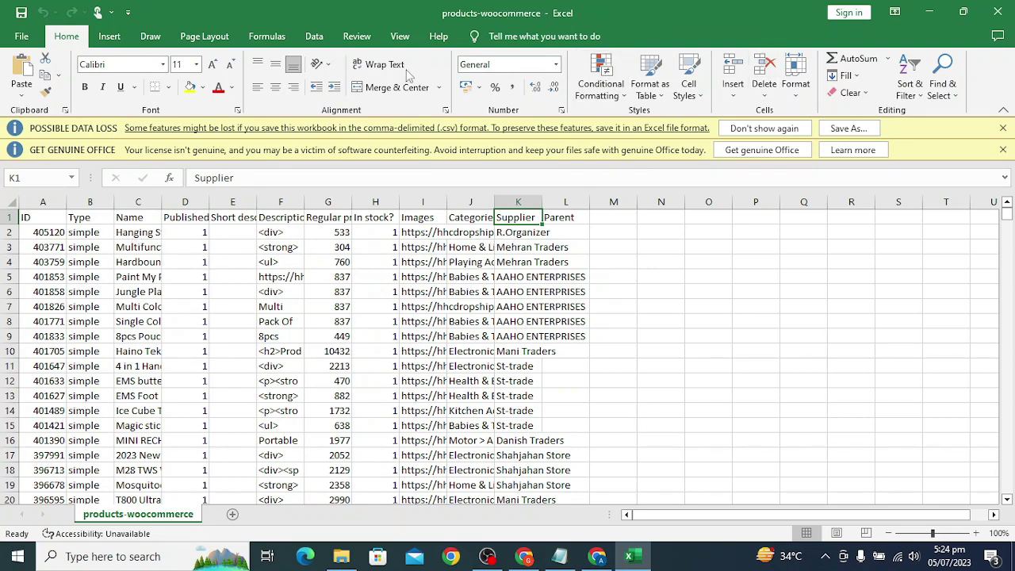
click(514, 229)
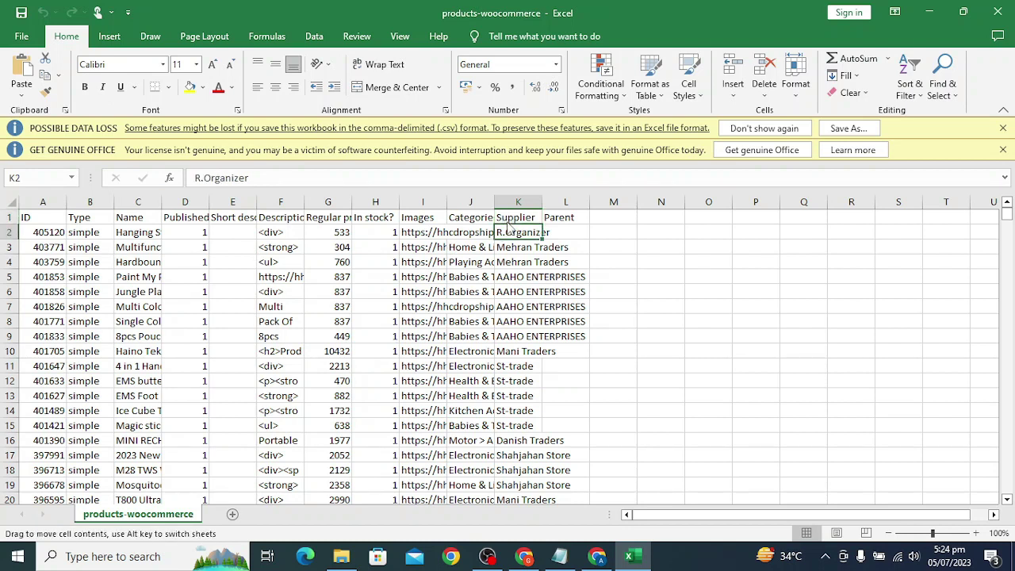
click(507, 219)
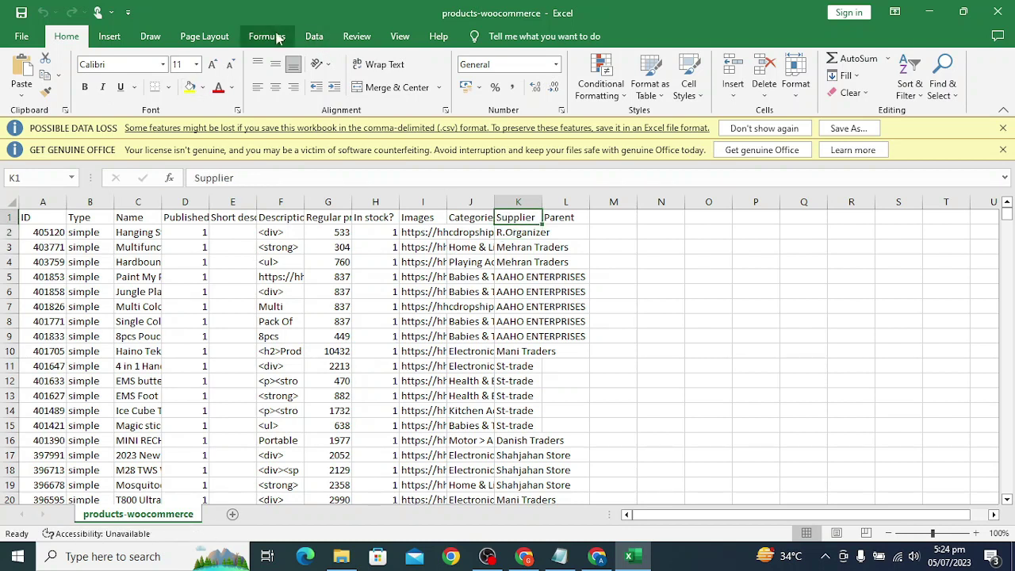
click(907, 88)
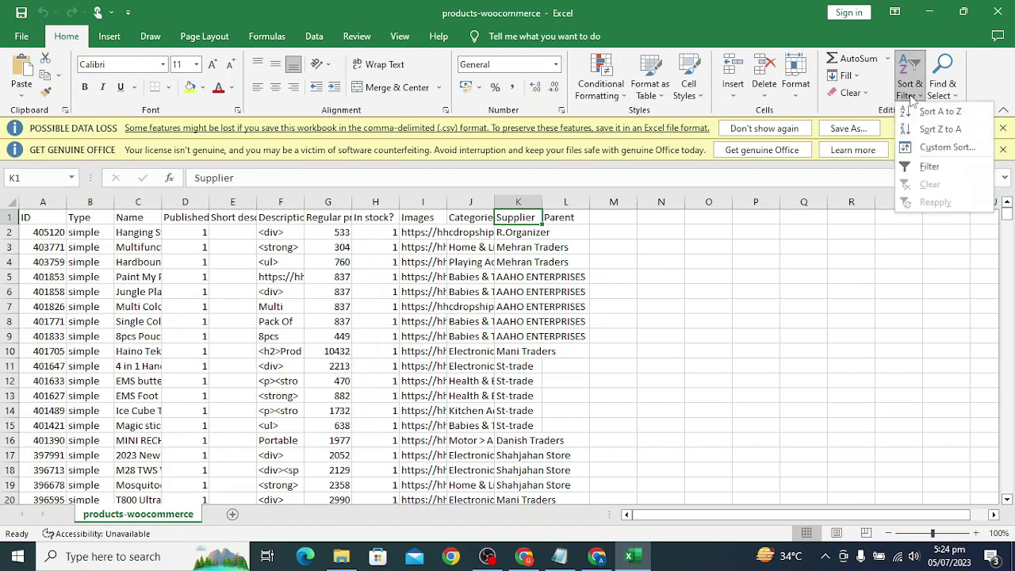
click(911, 165)
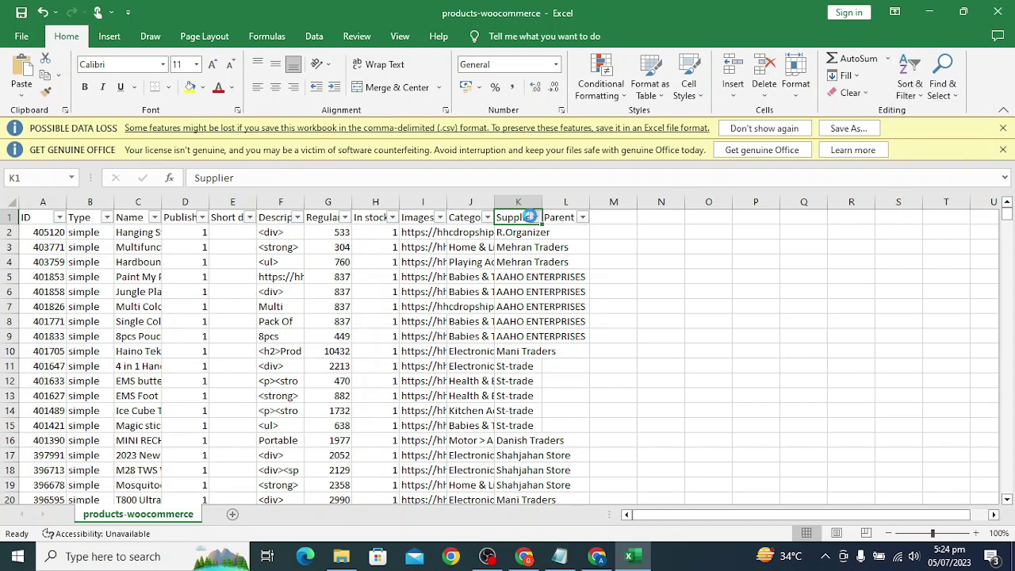
Filter the Supplier column to exclude HWS Collection while leaving all other suppliers selected
click(535, 217)
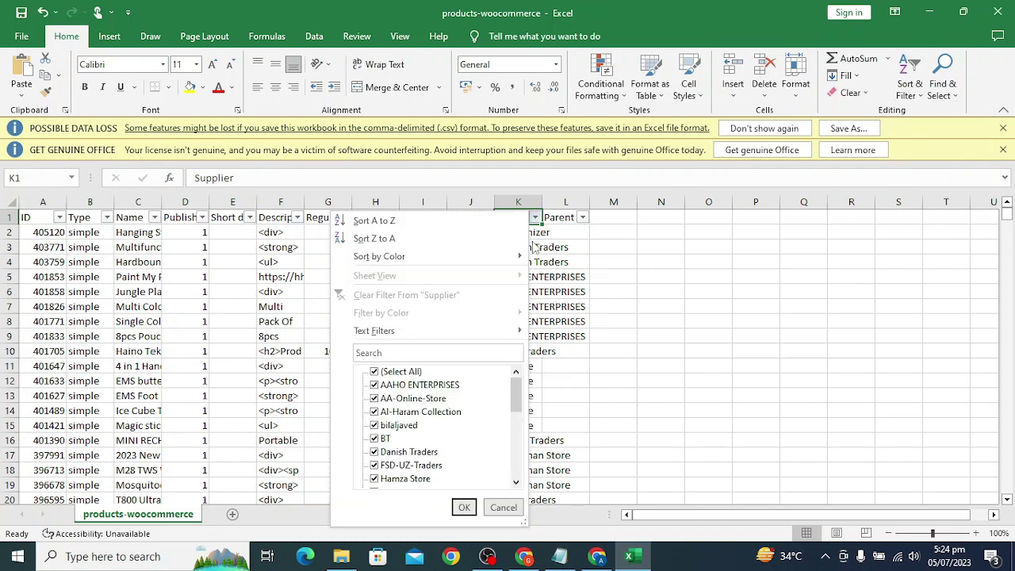
click(376, 373)
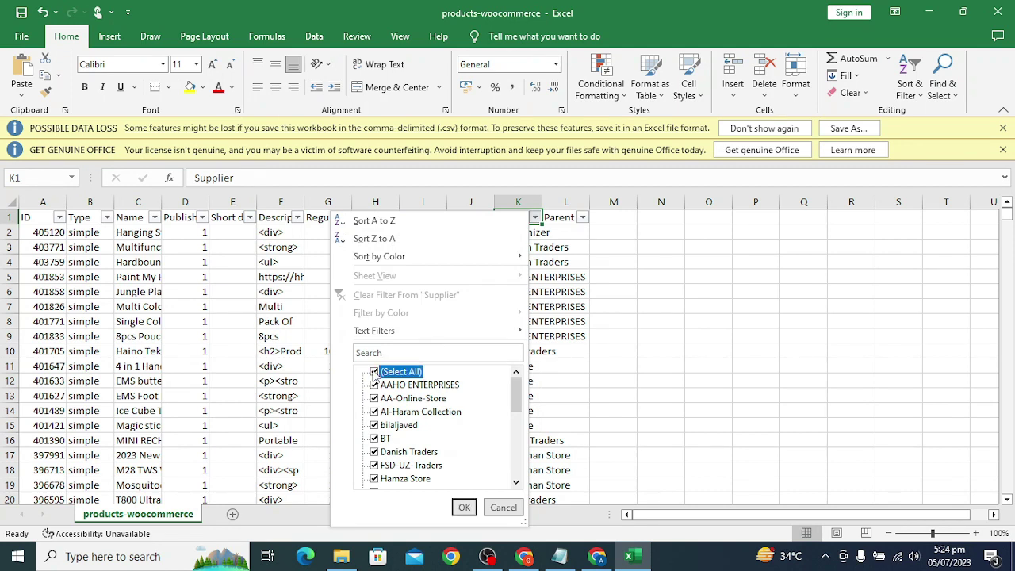
scroll(386, 423, down, 2)
scroll(386, 412, up, 2)
click(376, 373)
scroll(380, 428, down, 2)
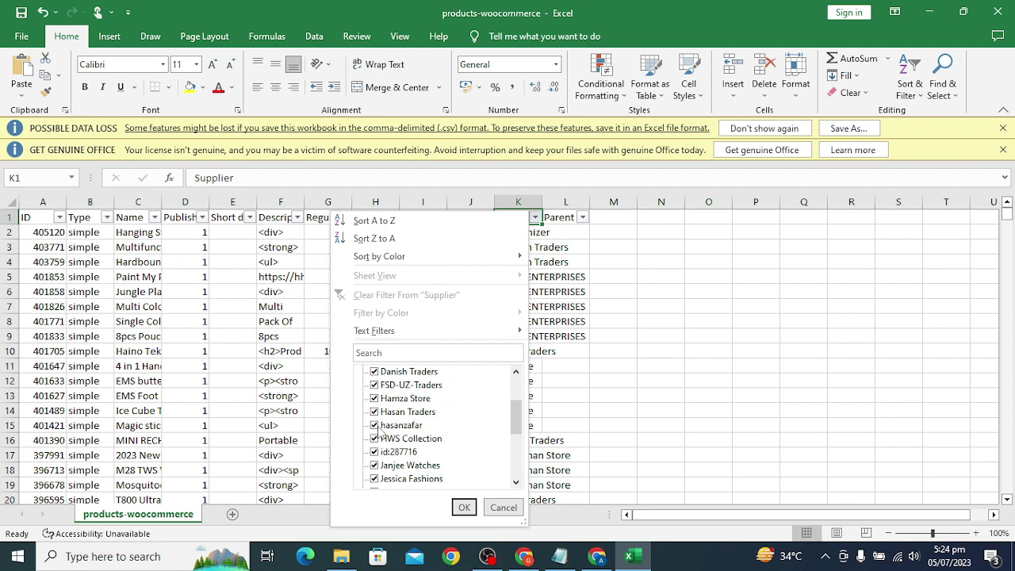
scroll(381, 432, down, 1)
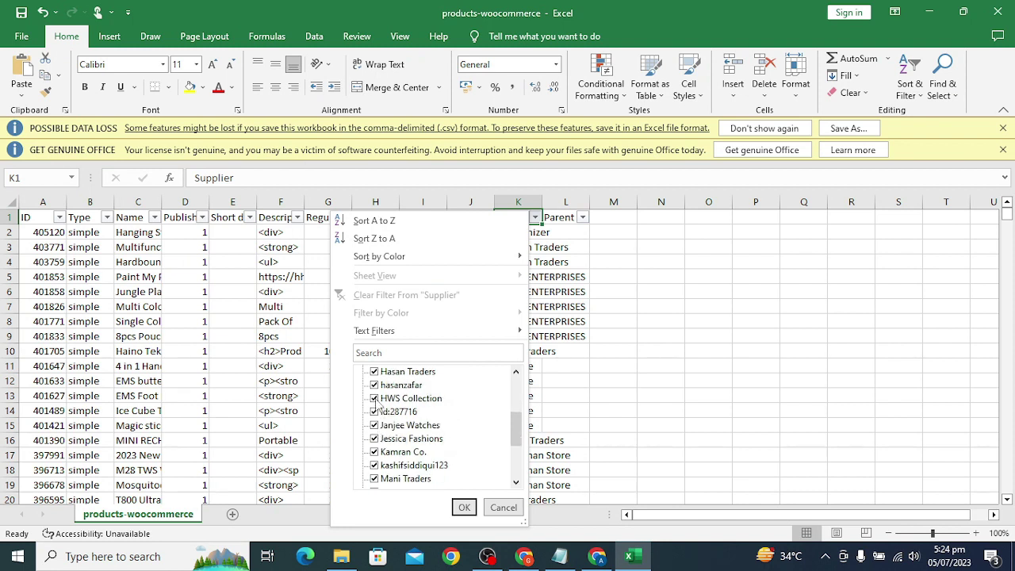
click(377, 401)
scroll(428, 439, down, 3)
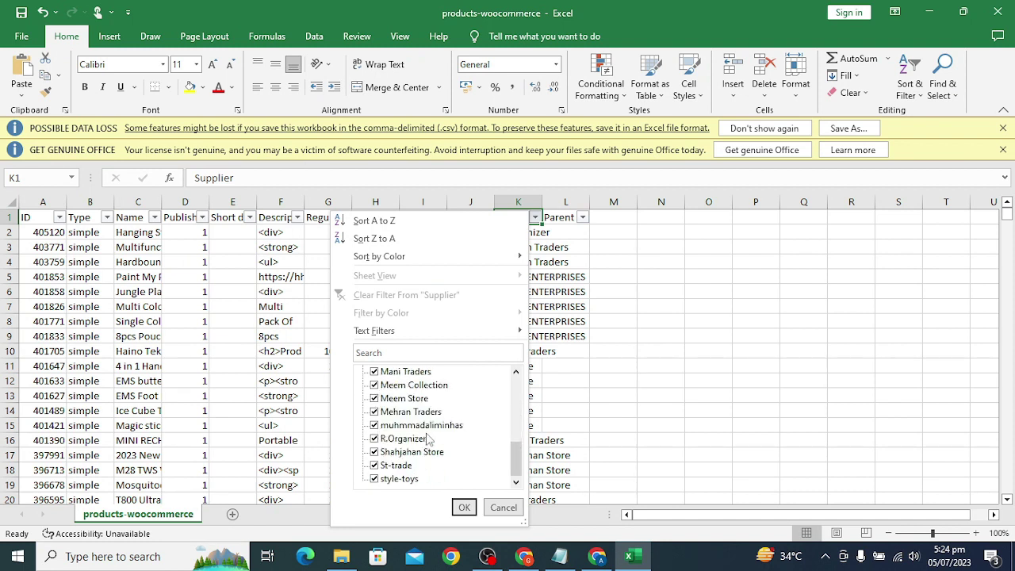
scroll(428, 440, up, 6)
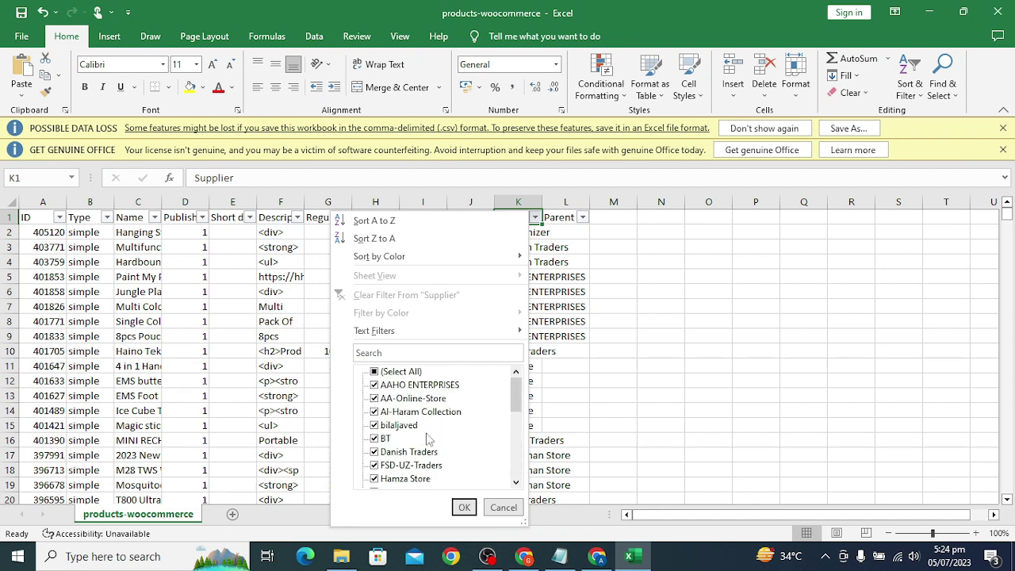
click(464, 508)
Delete all filtered product rows from row 2 through row 2019, keeping the header row
scroll(341, 308, down, 12)
scroll(335, 308, up, 12)
click(11, 232)
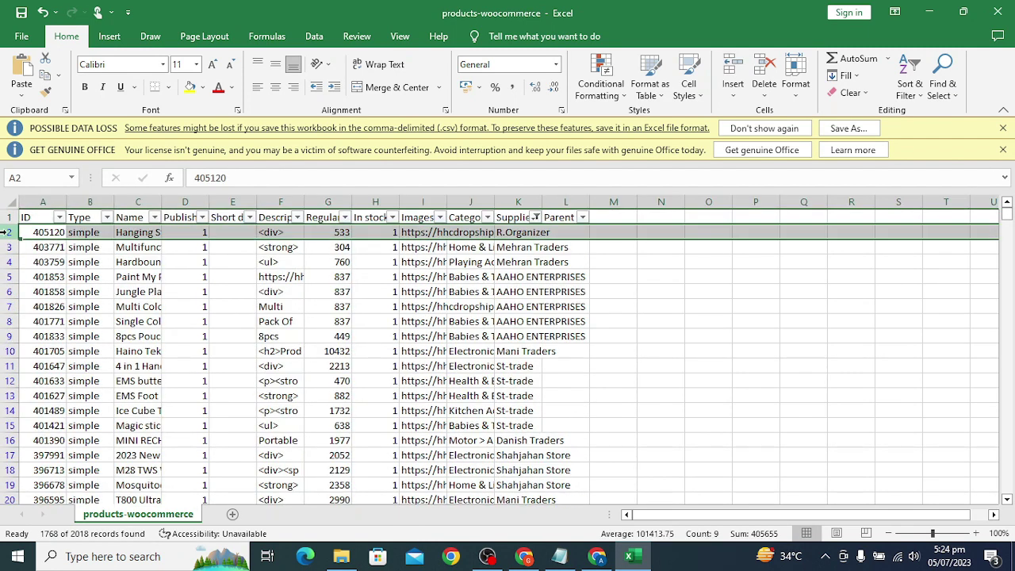
drag(1005, 220, 979, 501)
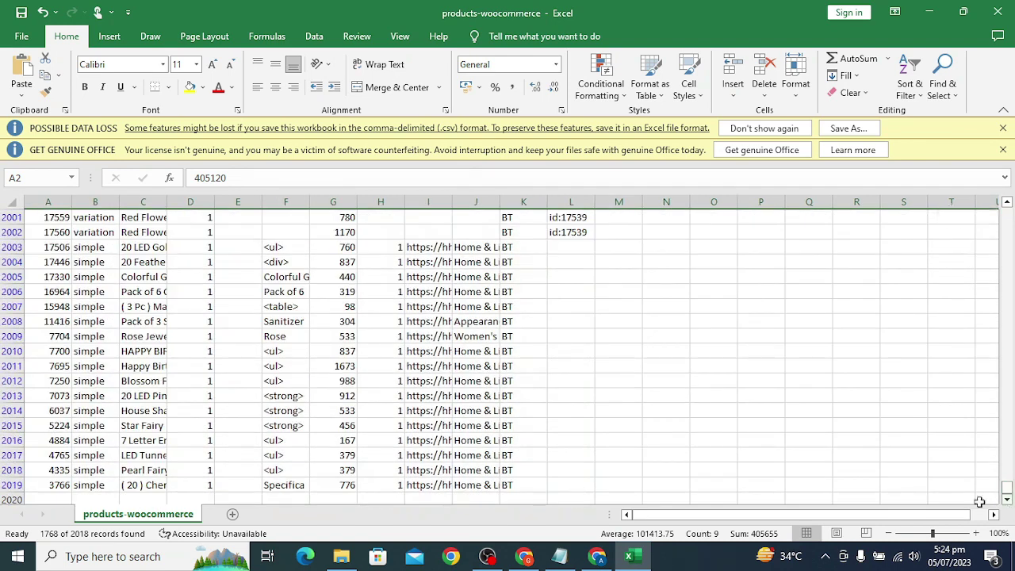
shift+click(11, 485)
right_click(11, 487)
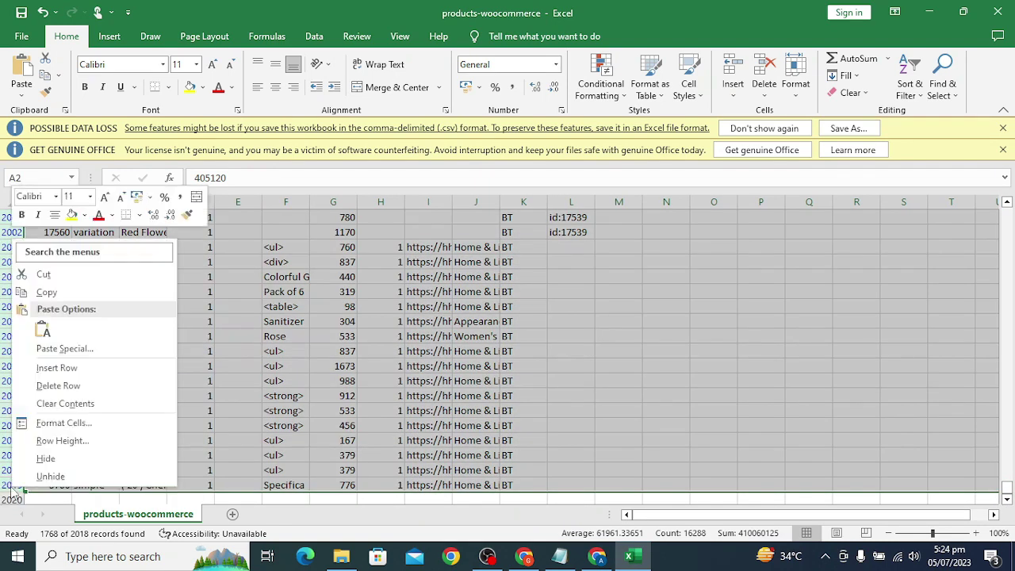
click(127, 386)
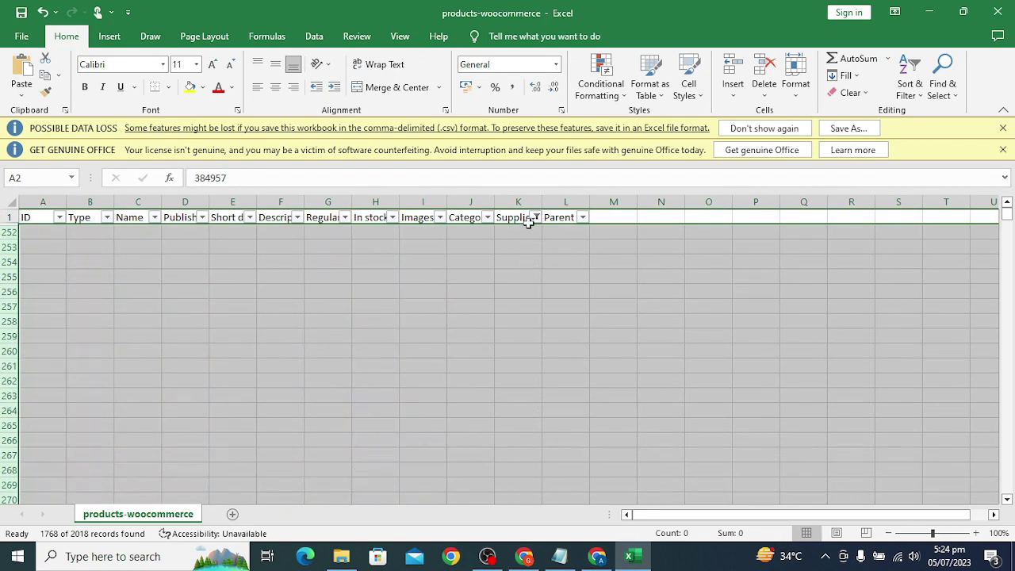
Show the HWS Collection rows again by applying the Supplier filter with all items selected
click(535, 217)
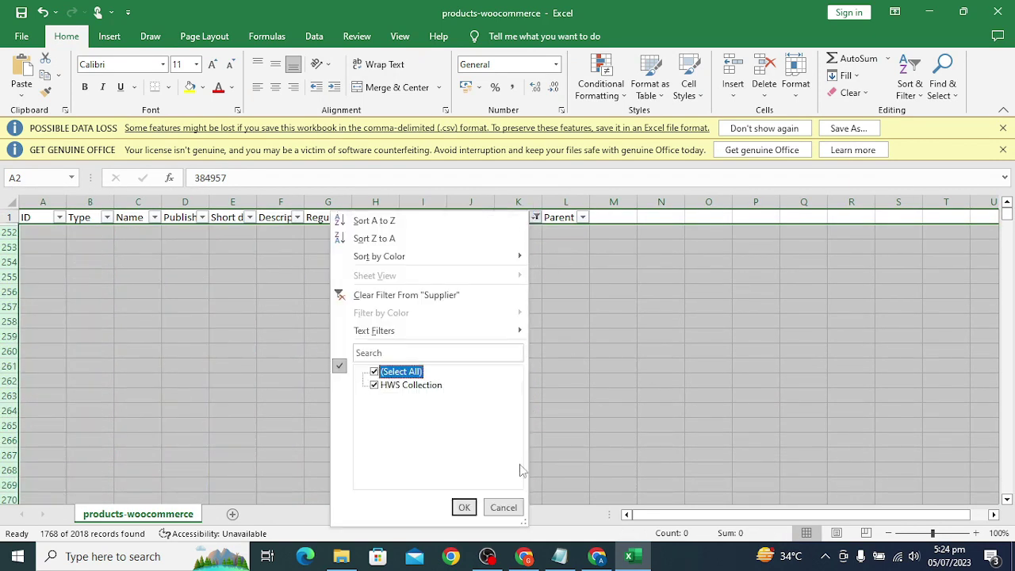
click(464, 508)
click(232, 452)
Look through the remaining product rows and check the supplier listed for each
scroll(204, 421, down, 2)
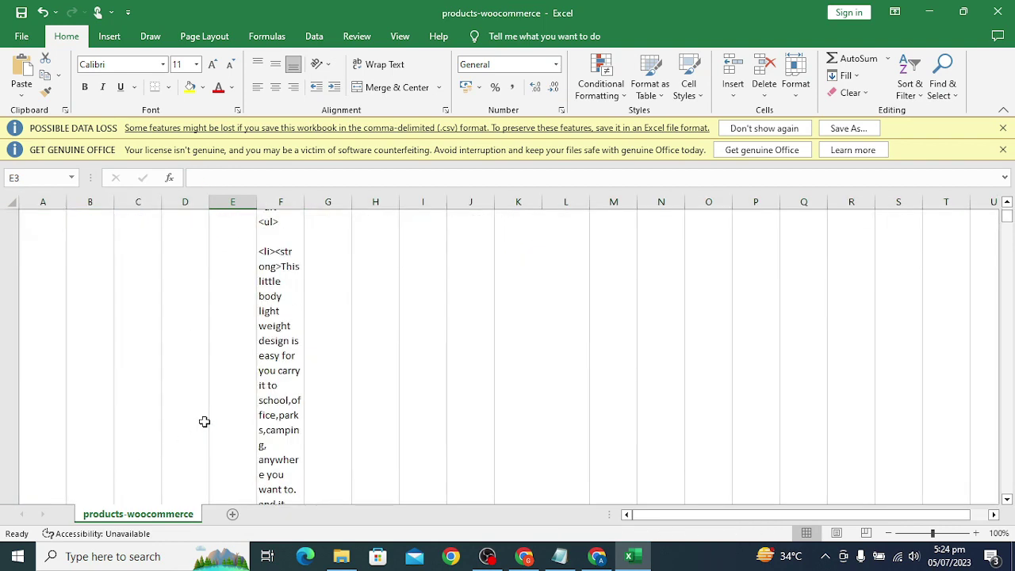
scroll(204, 421, down, 20)
scroll(204, 421, down, 10)
scroll(203, 421, up, 20)
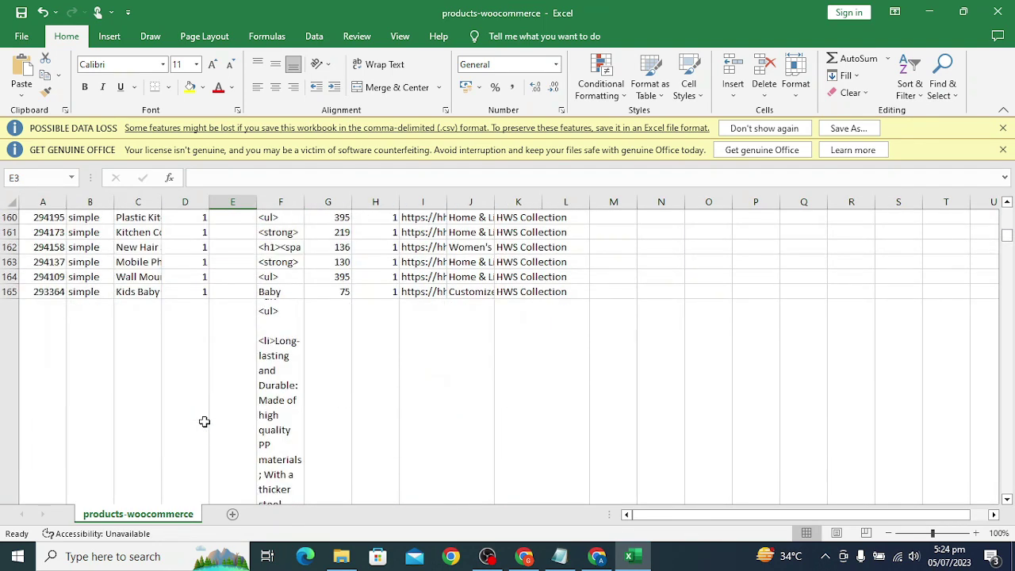
scroll(521, 310, up, 8)
scroll(520, 310, up, 20)
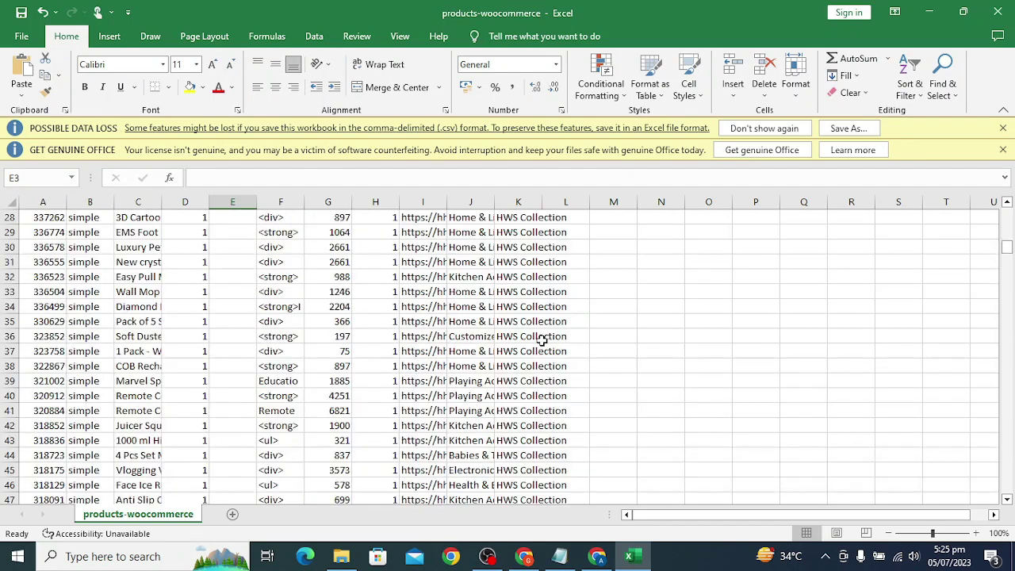
scroll(541, 340, up, 10)
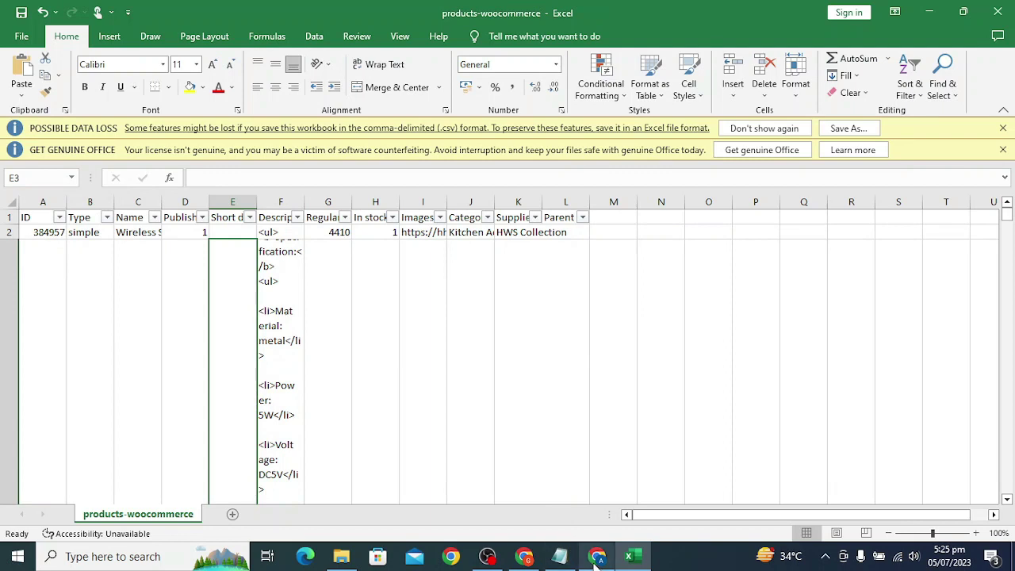
Switch to the goodgoodies.pk browser window and look over the products on the store's home page
click(525, 556)
scroll(341, 358, down, 15)
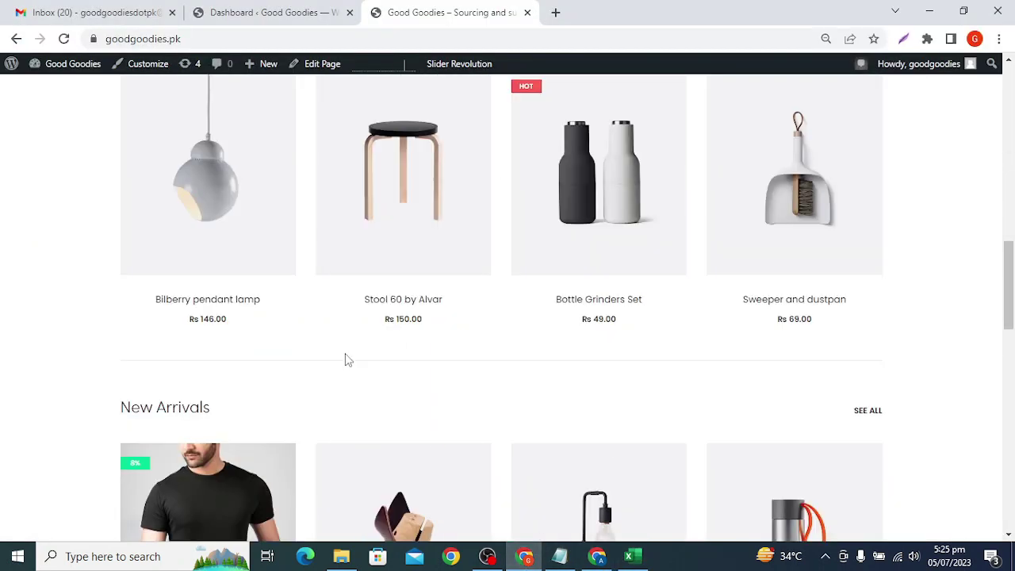
scroll(345, 357, up, 10)
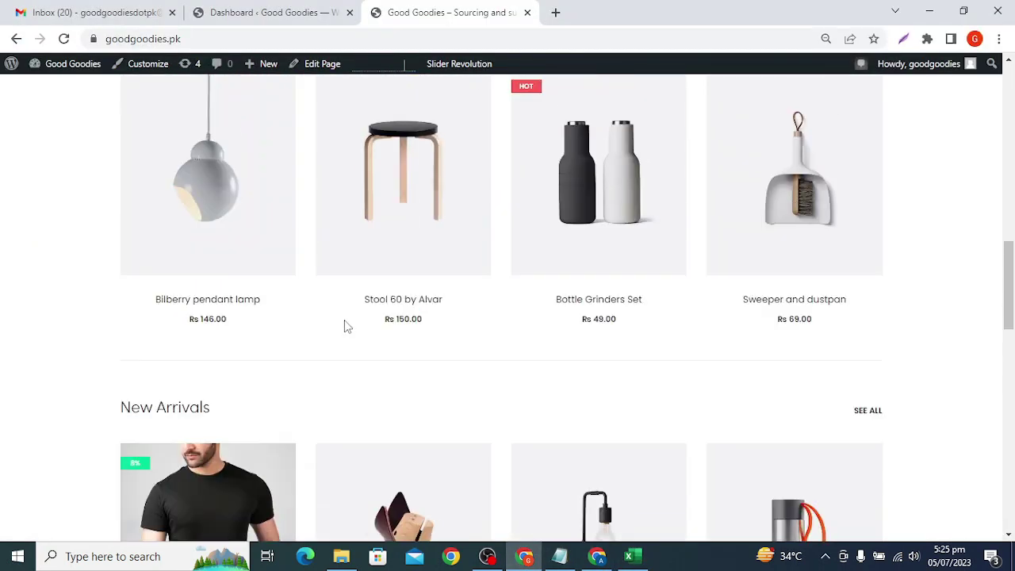
Open the store's All Products list from the WordPress dashboard in a new tab and switch to it
click(305, 13)
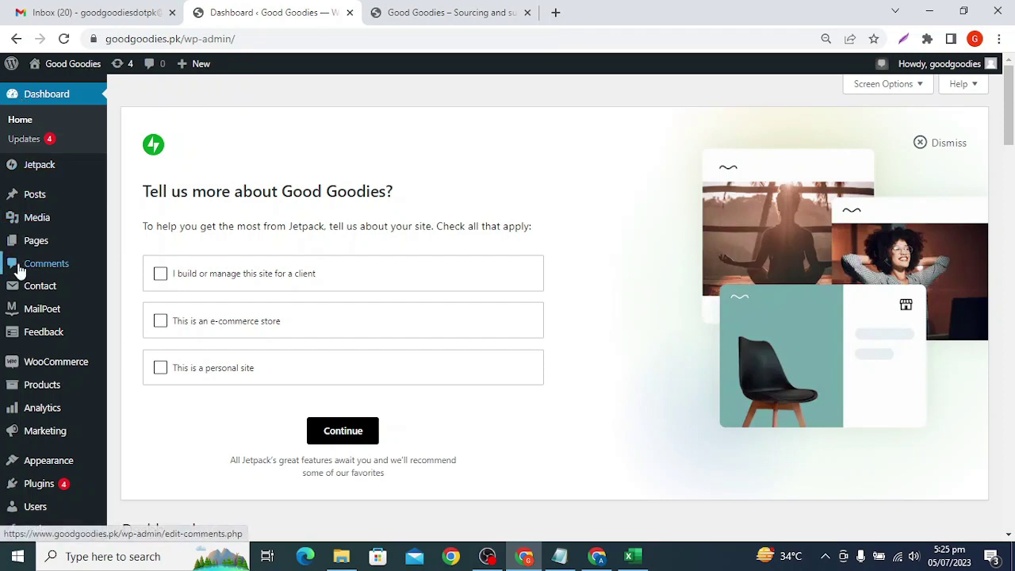
scroll(4, 349, down, 2)
mouse_move(12, 248)
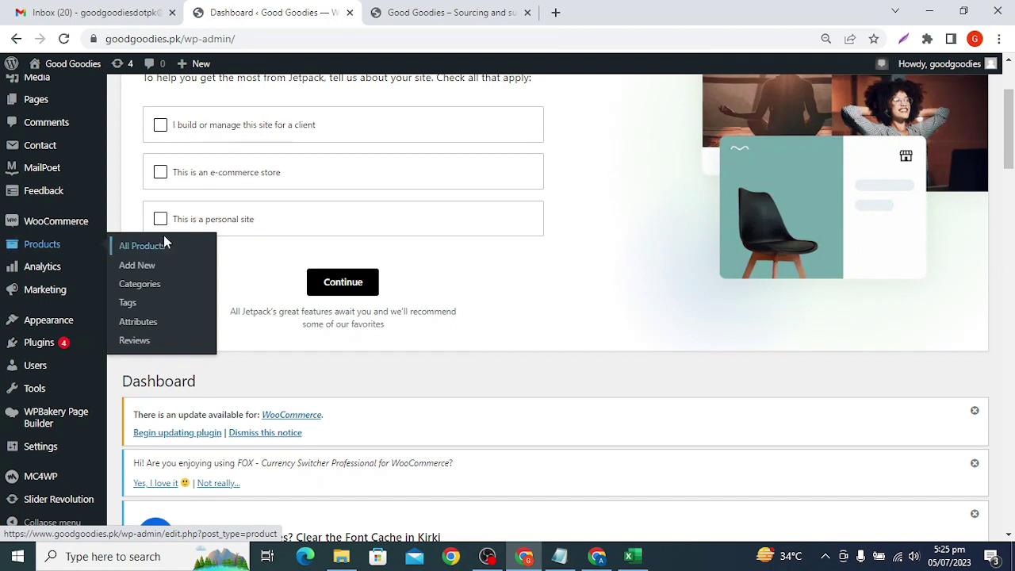
mouse_move(37, 397)
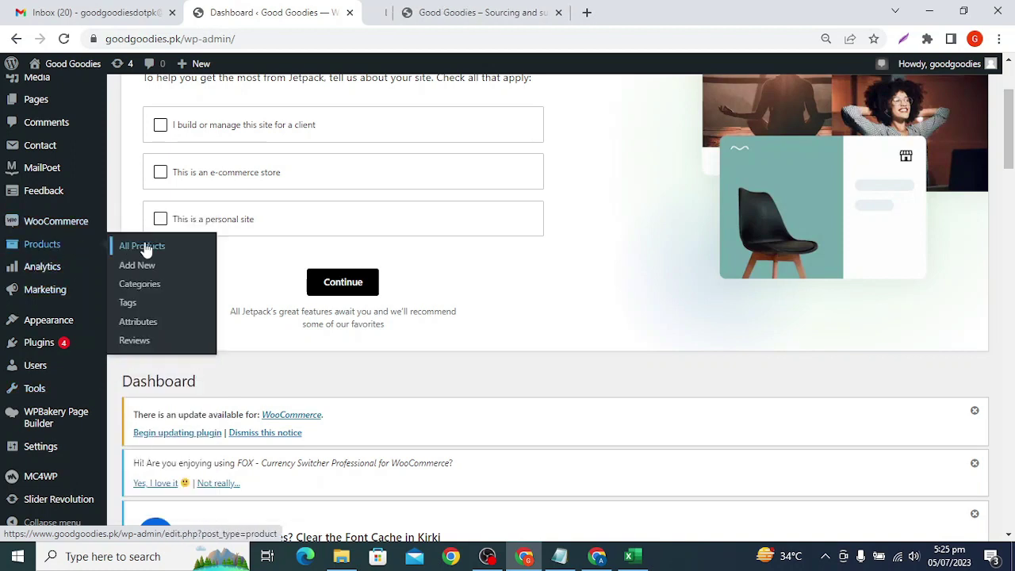
middle_click(144, 248)
click(432, 8)
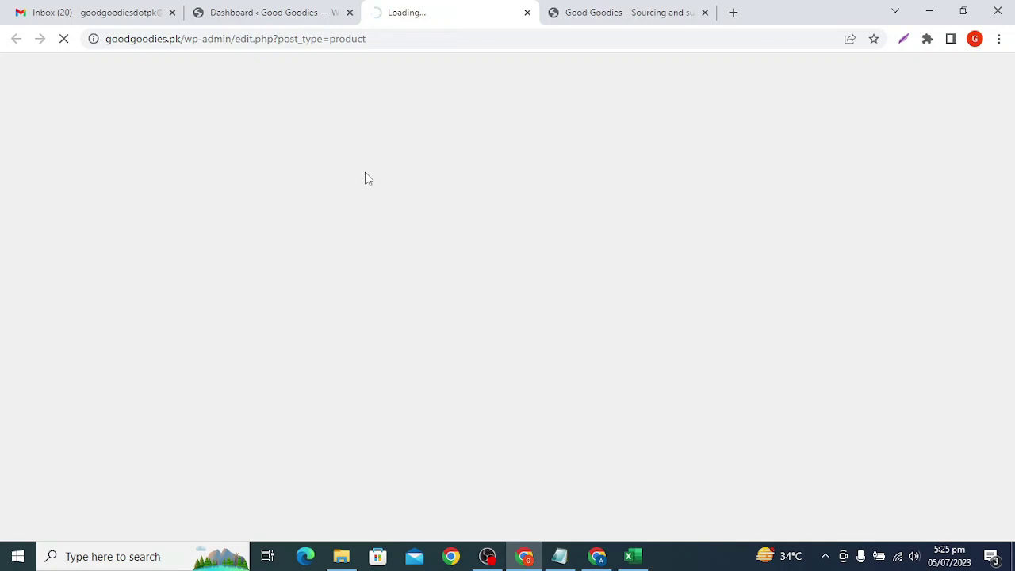
Open the WordPress Import tool from the dashboard in a new tab and look over the available importers
click(293, 6)
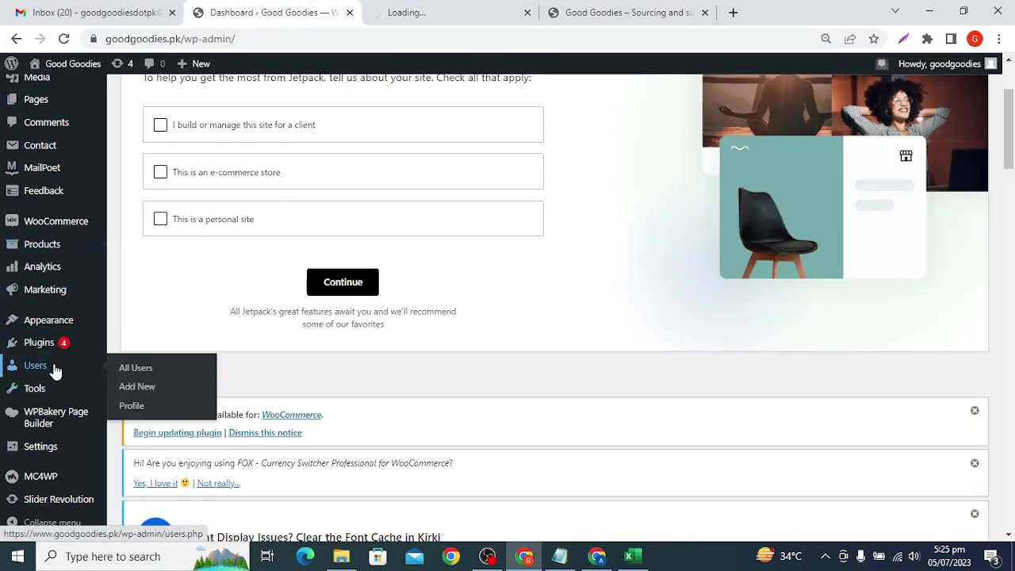
right_click(142, 411)
click(198, 278)
click(383, 6)
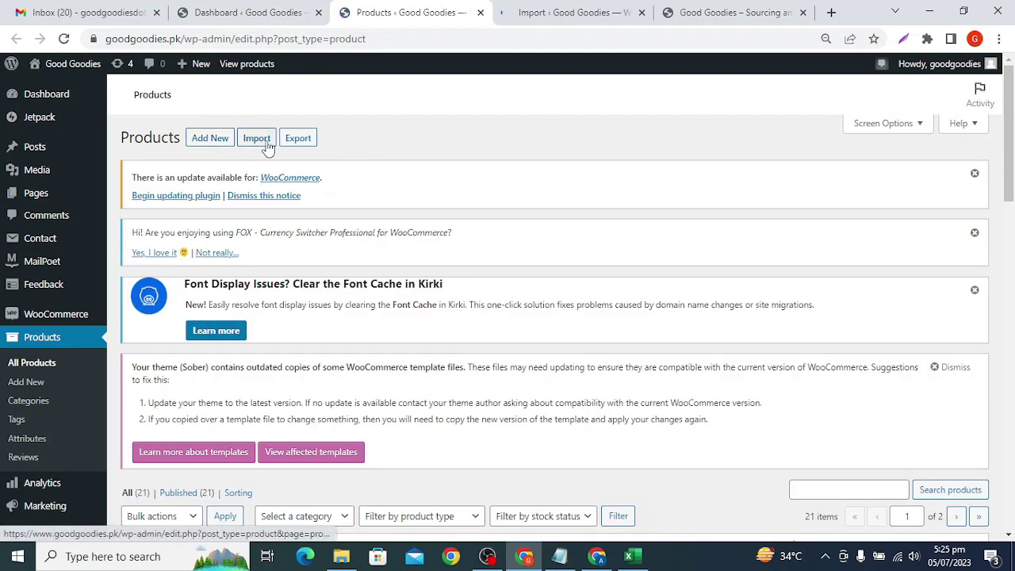
click(579, 10)
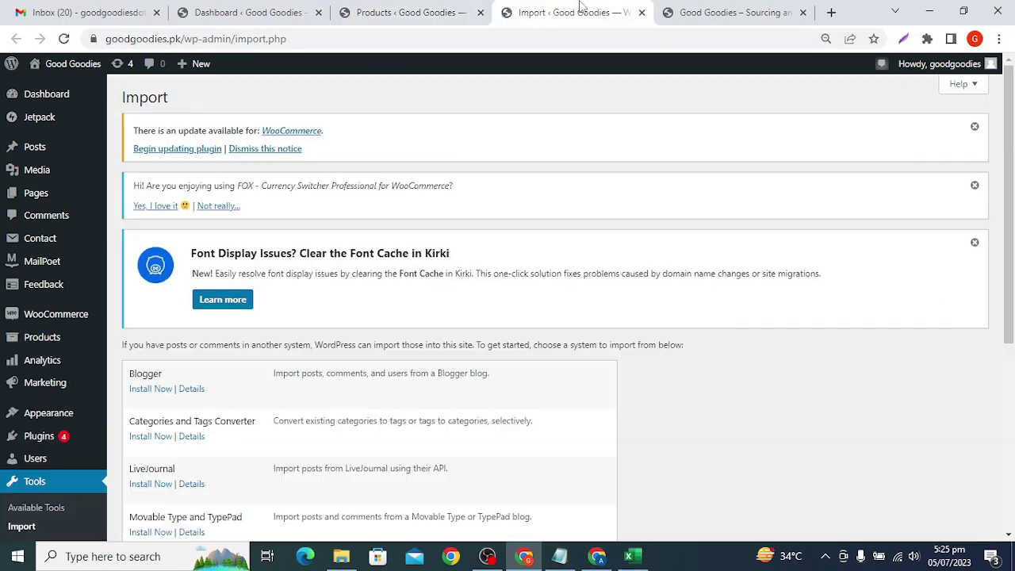
scroll(318, 343, down, 5)
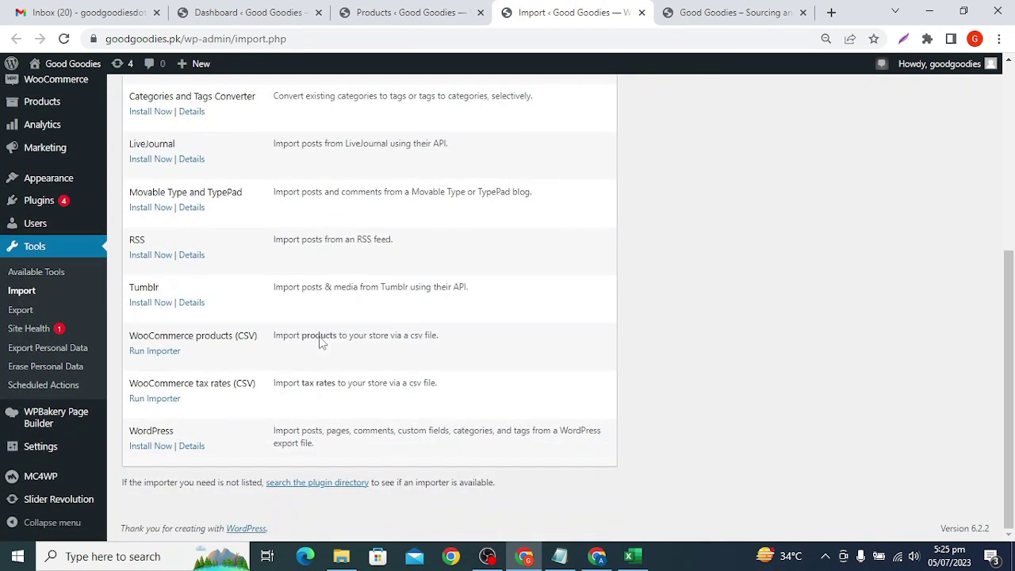
scroll(320, 335, up, 4)
scroll(319, 335, down, 2)
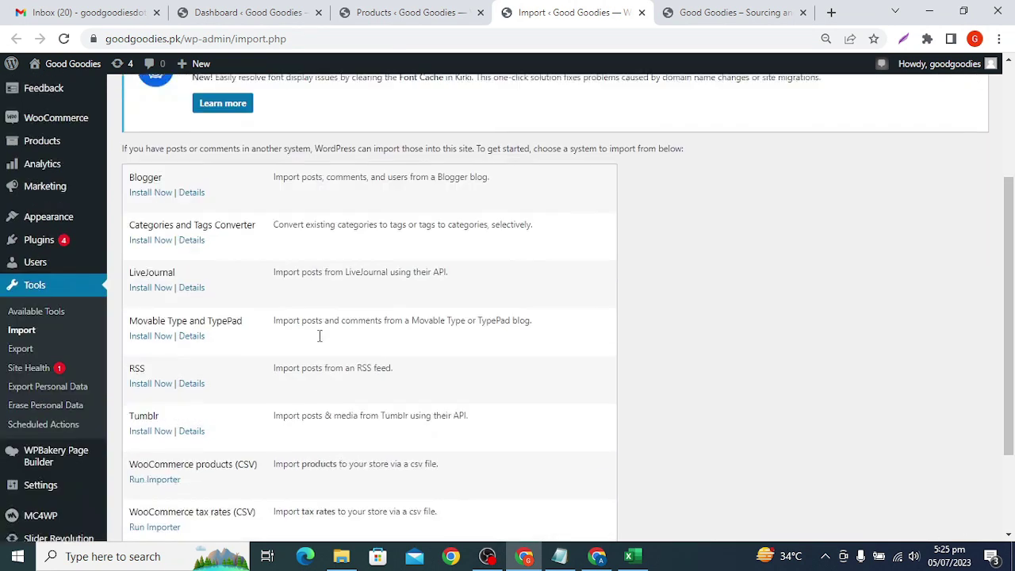
Start the product importer from the Products list and look through the store's existing products while it loads
click(394, 10)
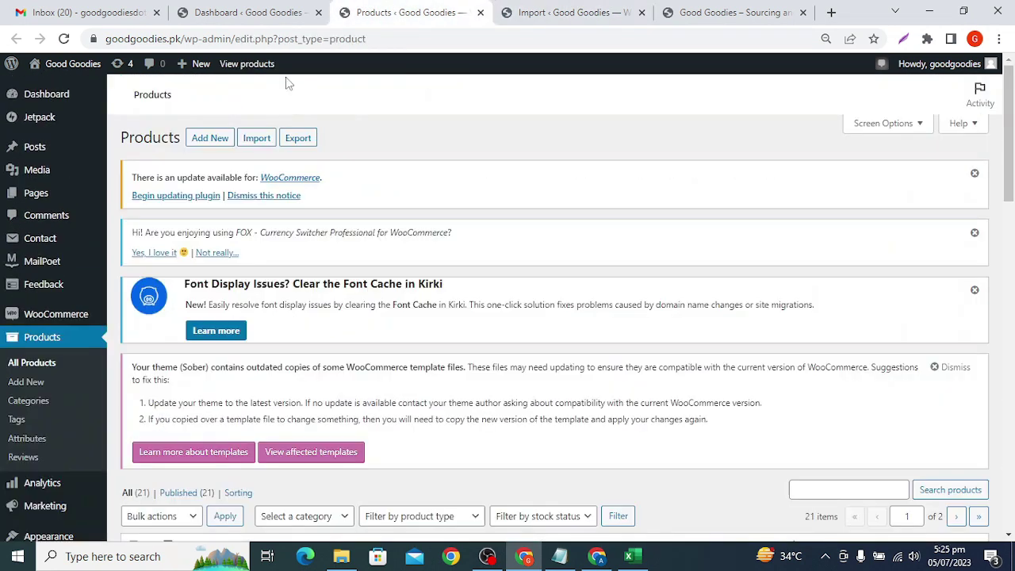
click(259, 140)
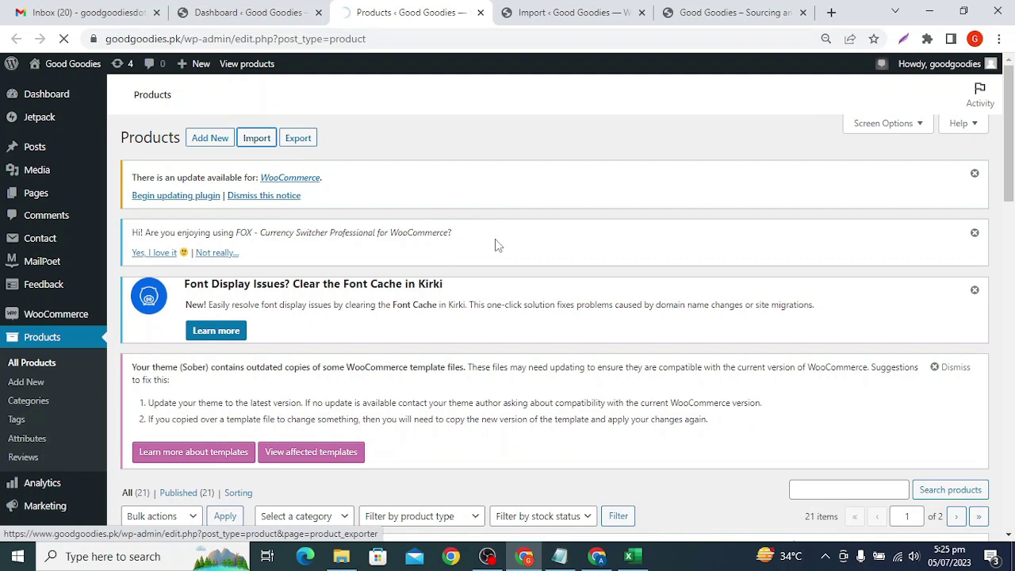
scroll(496, 246, down, 15)
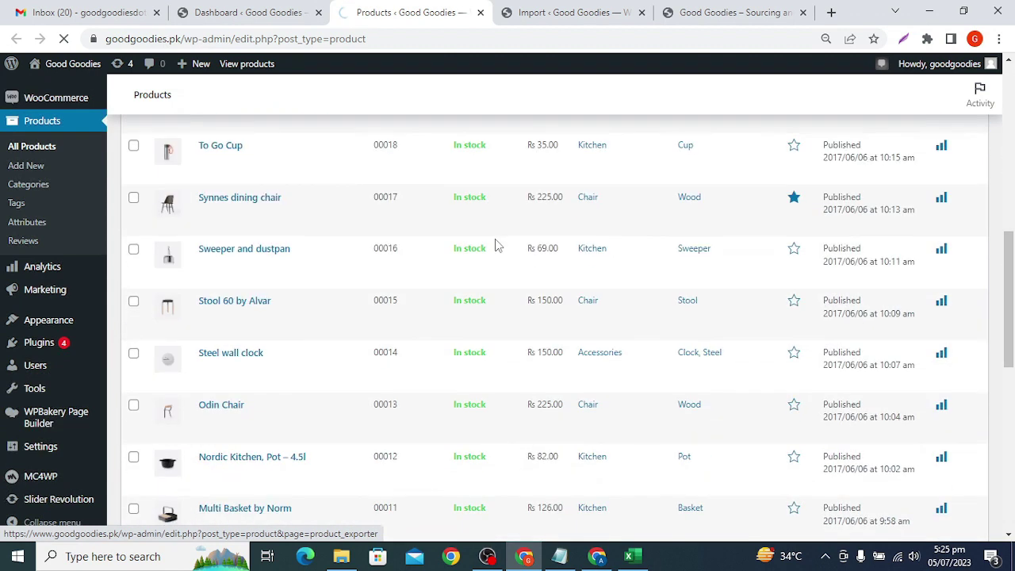
scroll(495, 246, down, 5)
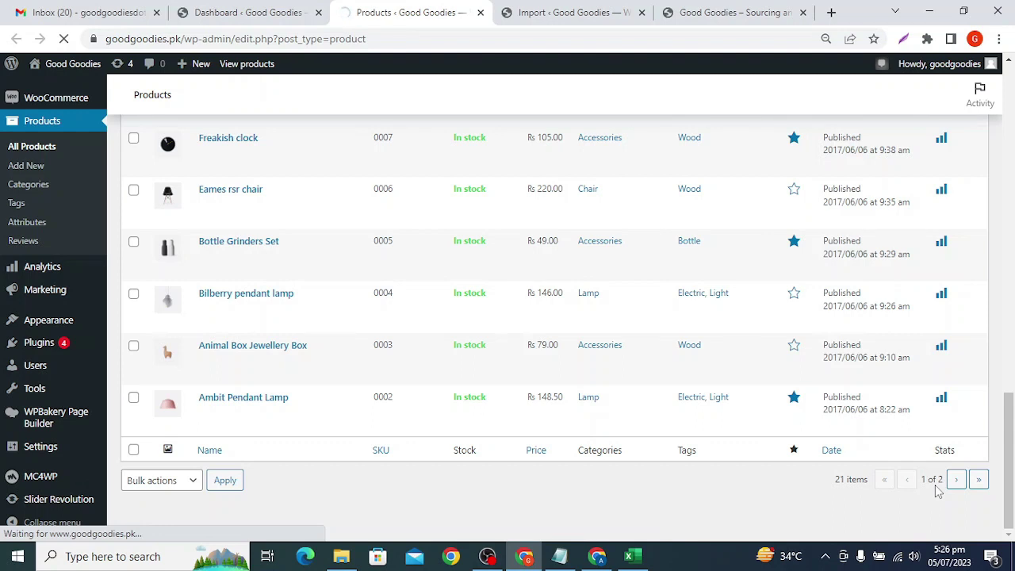
scroll(439, 367, up, 8)
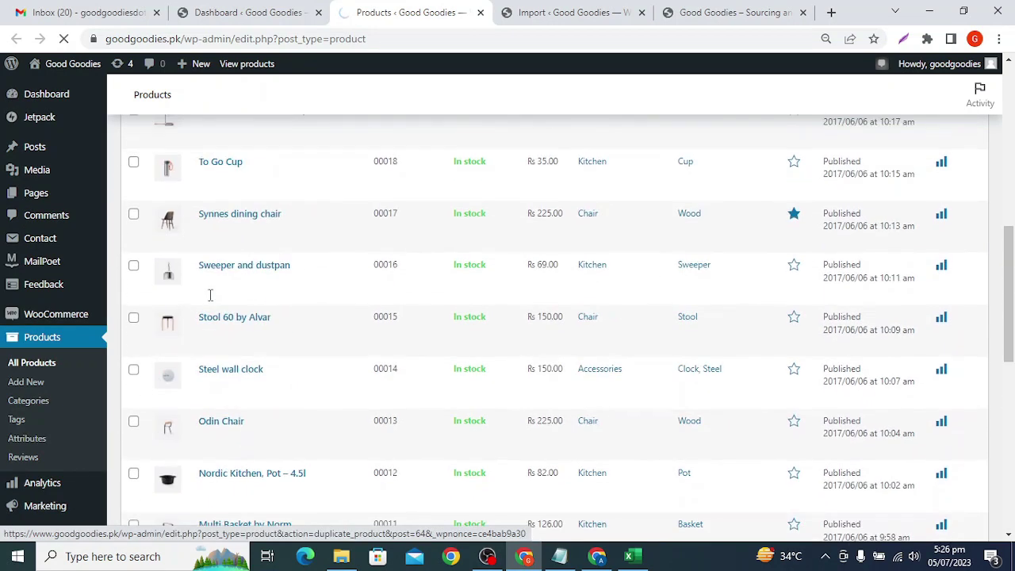
Open All Products in a new tab, close the WordPress Import tool tab and return to the new product list
middle_click(27, 362)
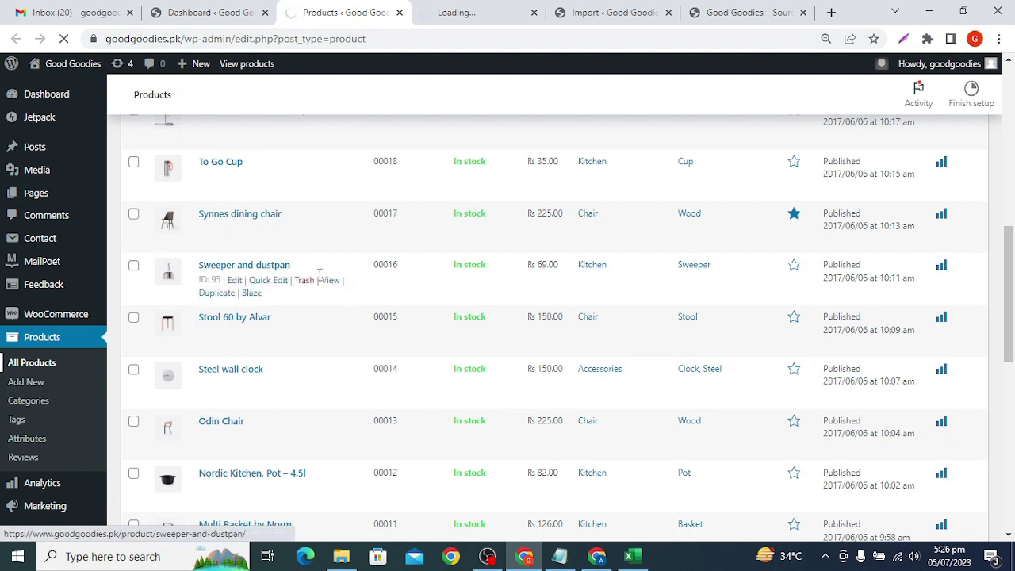
click(456, 13)
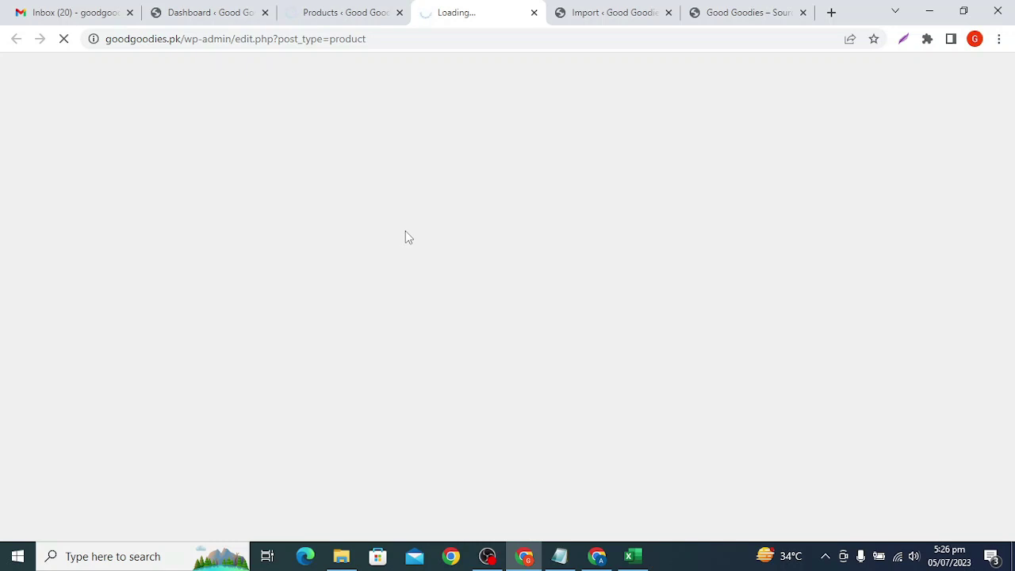
click(658, 14)
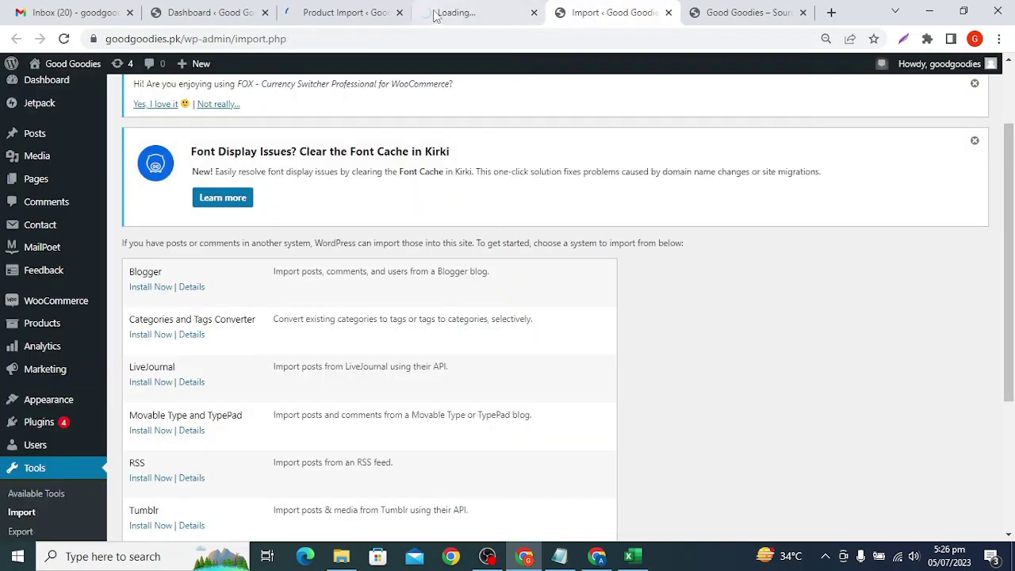
click(669, 13)
click(468, 13)
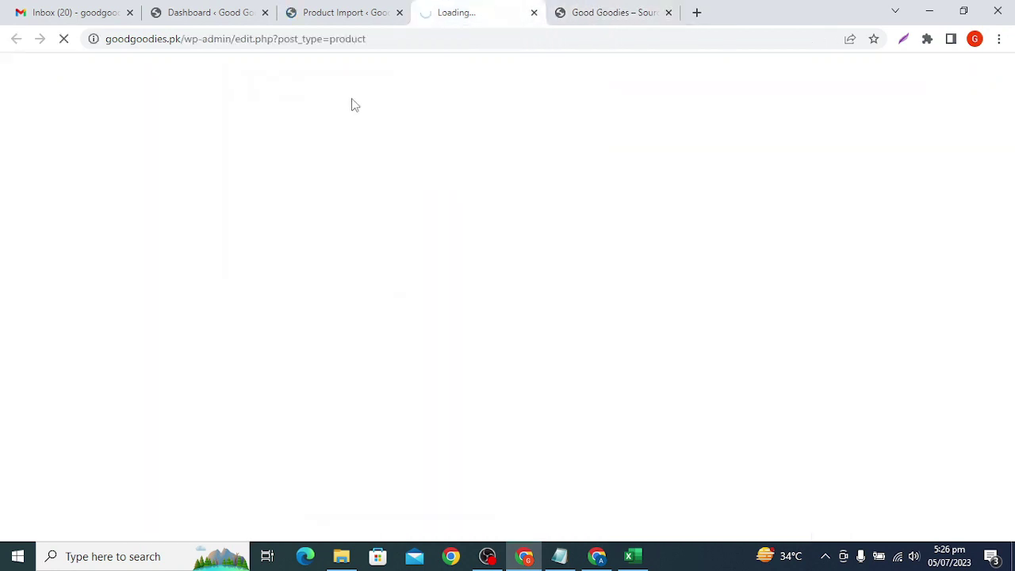
Select all products on the first page of the list and apply the Move to Trash bulk action
scroll(202, 193, down, 3)
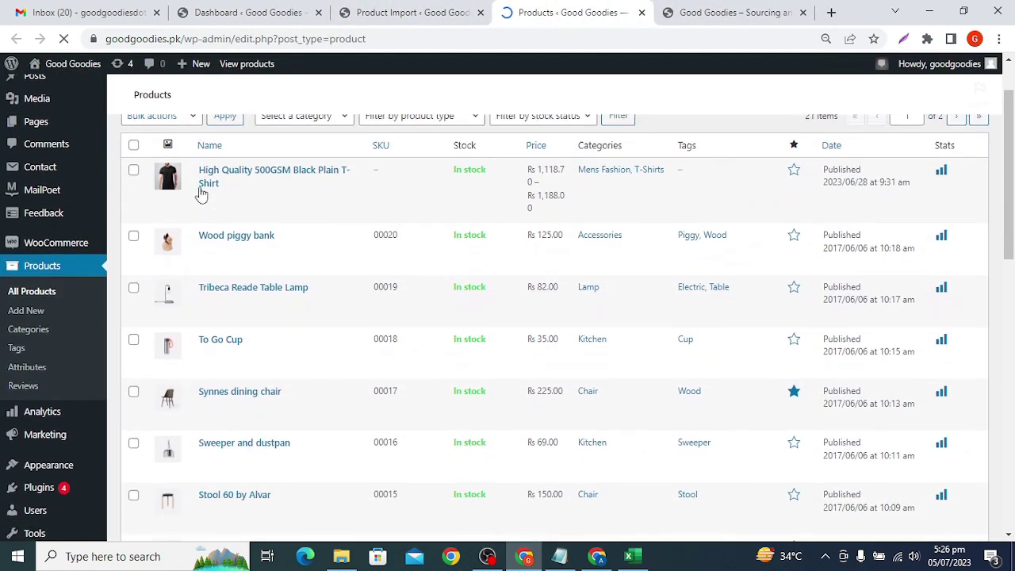
click(133, 174)
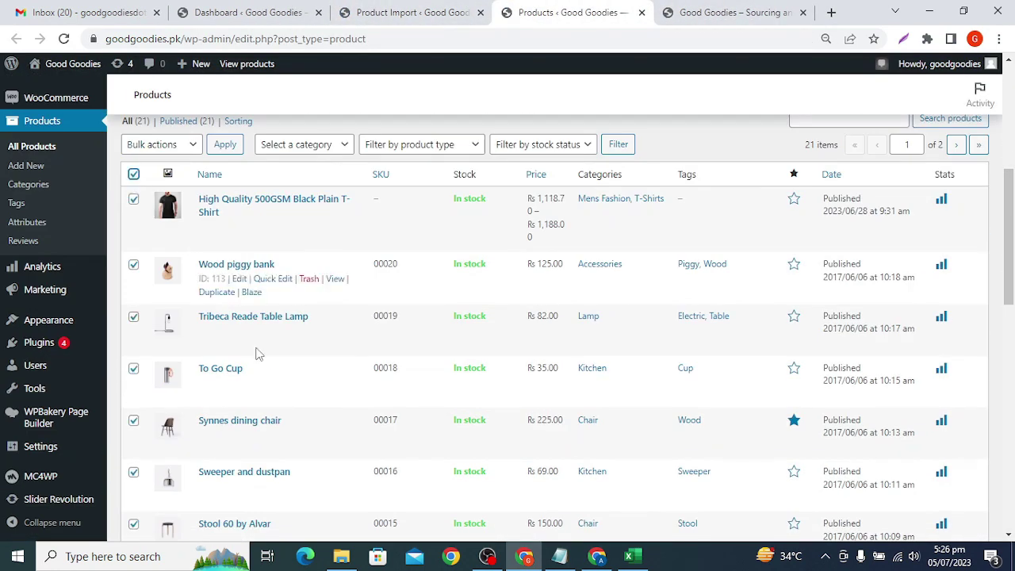
scroll(256, 362, down, 10)
scroll(260, 371, up, 10)
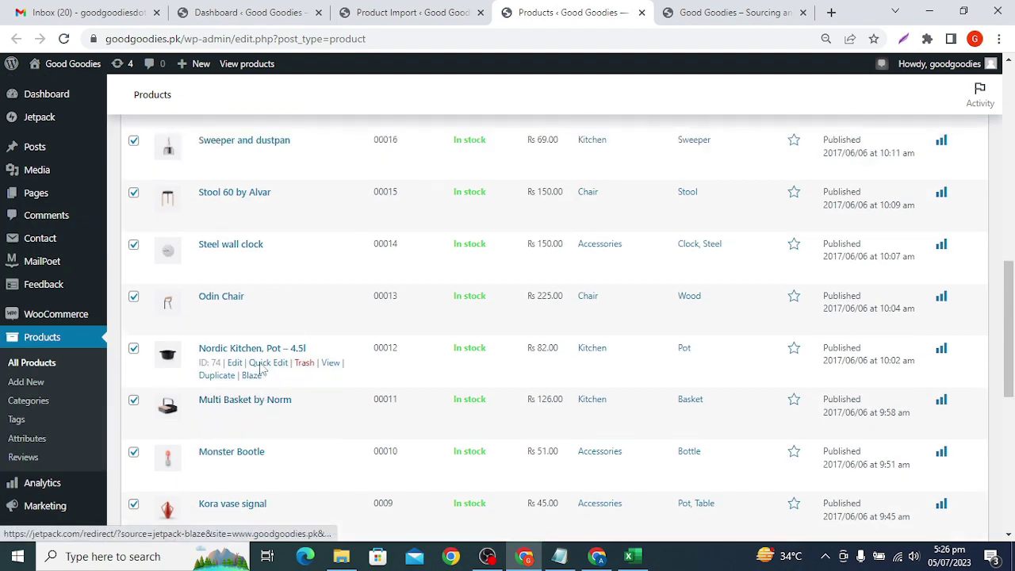
click(159, 160)
click(163, 205)
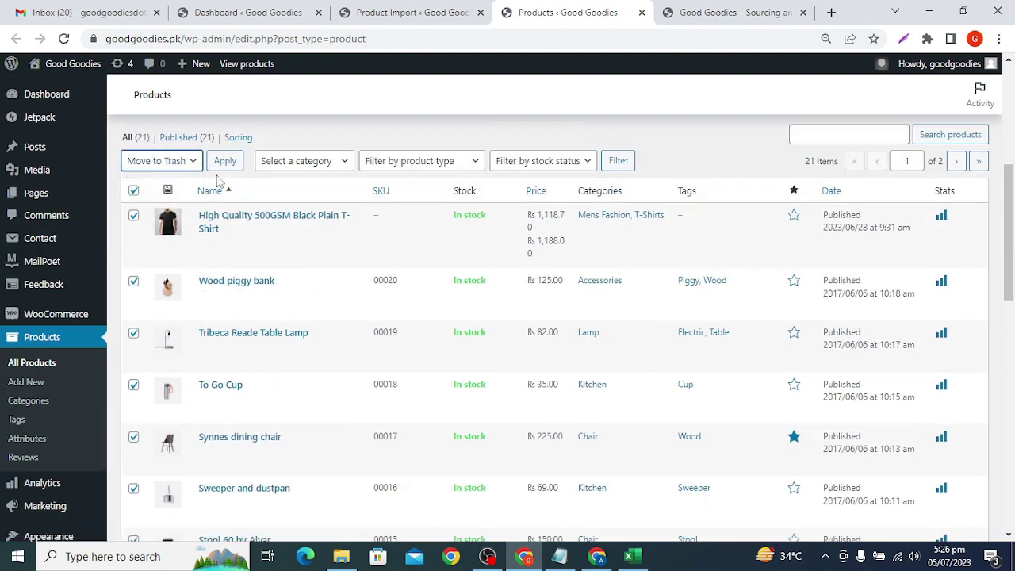
click(224, 160)
scroll(330, 346, down, 3)
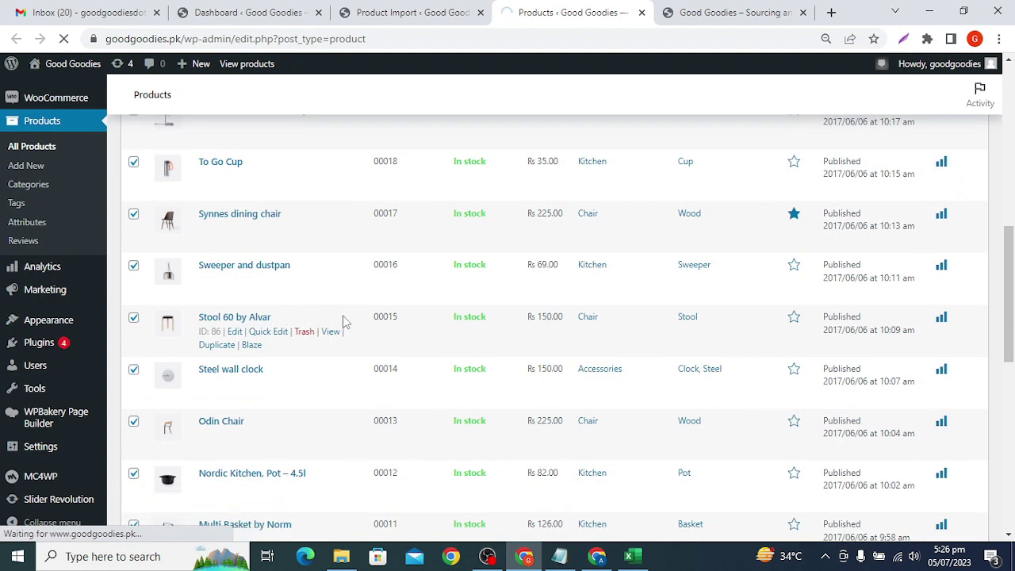
scroll(342, 323, down, 3)
scroll(342, 320, down, 3)
scroll(343, 315, down, 3)
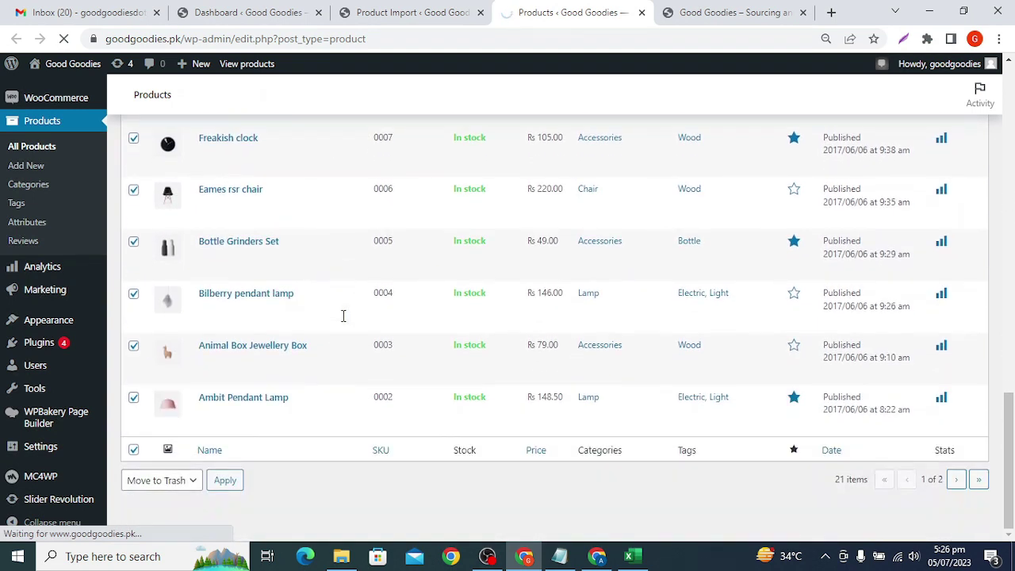
scroll(343, 321, up, 9)
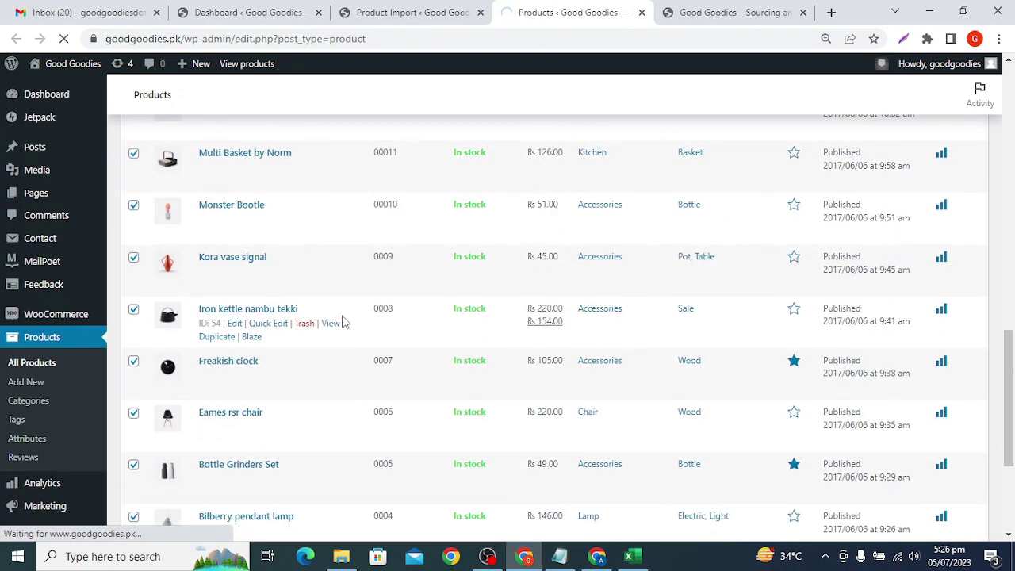
scroll(343, 321, up, 2)
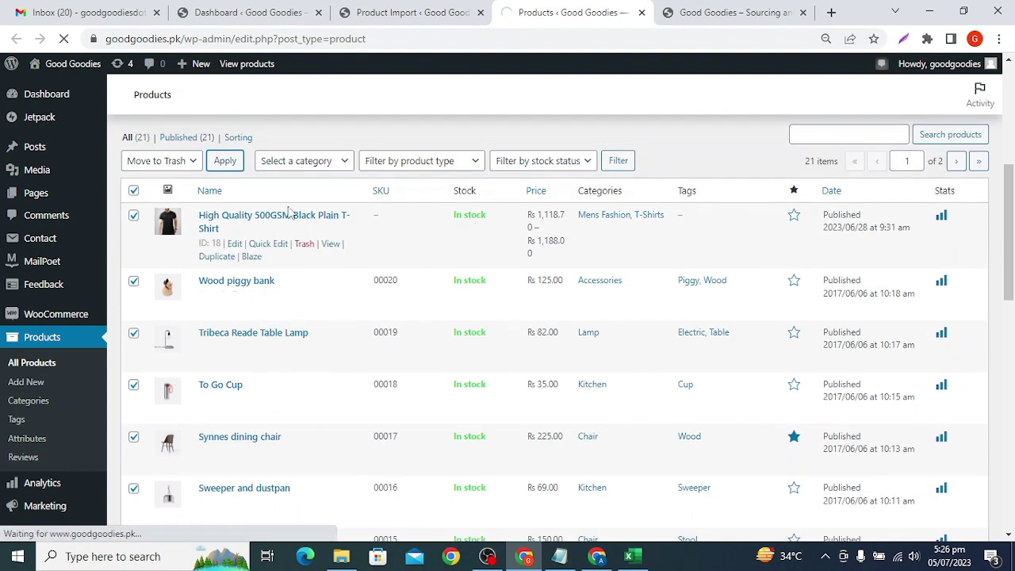
Check the Import Products page with its CSV upload stage, and return to the product list
click(412, 12)
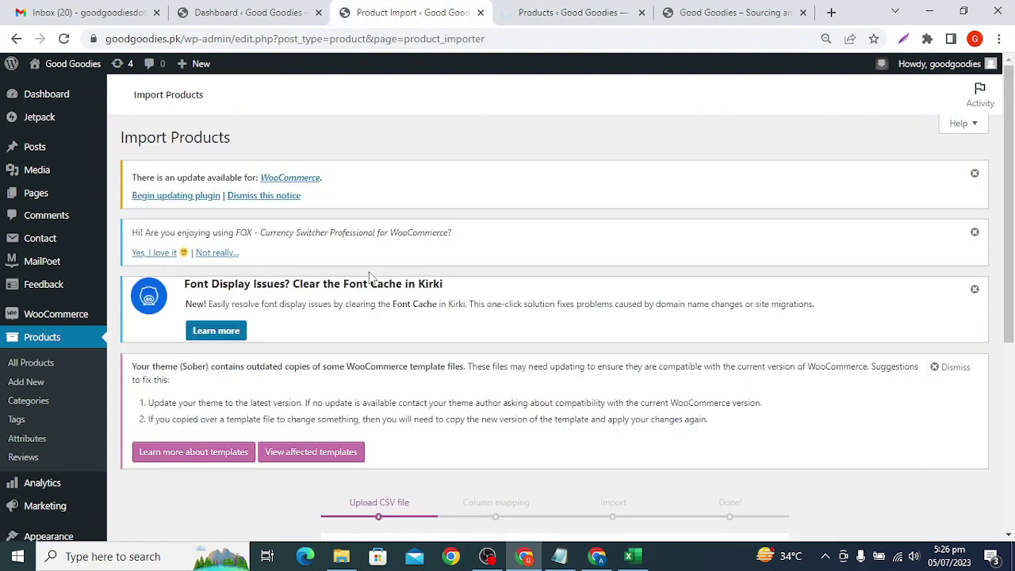
scroll(329, 297, down, 2)
scroll(330, 298, up, 3)
click(571, 12)
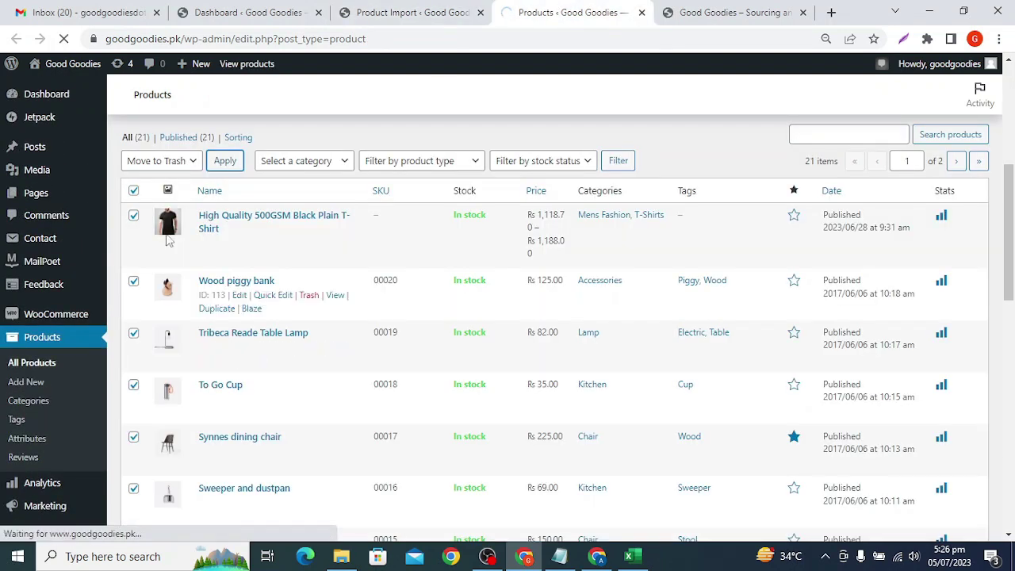
scroll(334, 366, down, 3)
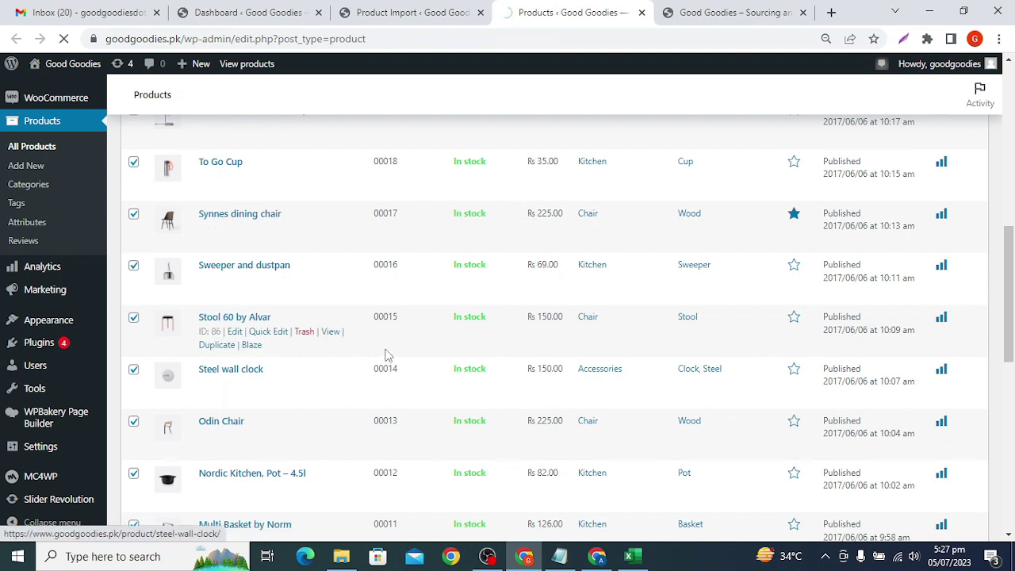
scroll(389, 354, down, 8)
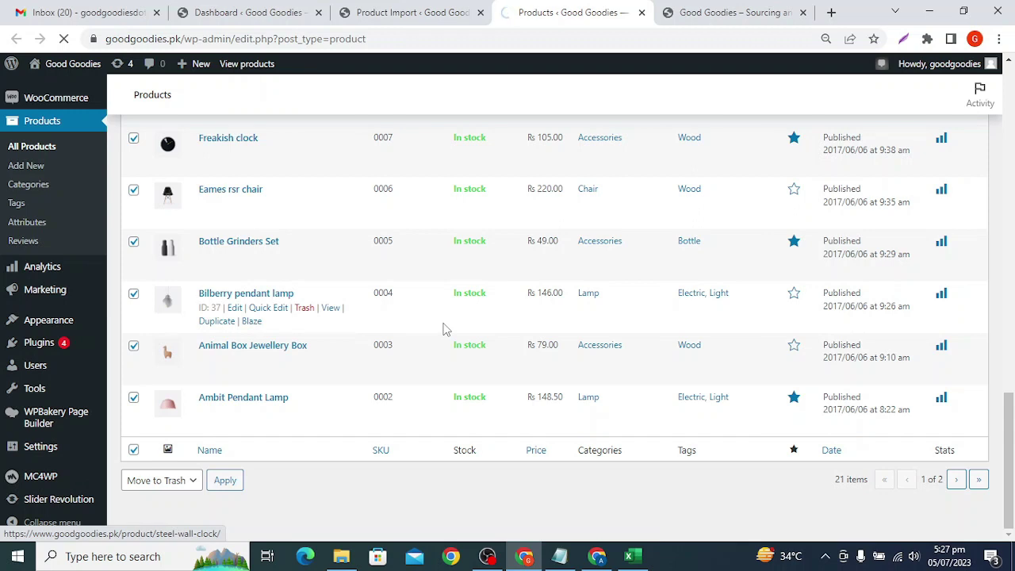
scroll(445, 329, up, 1)
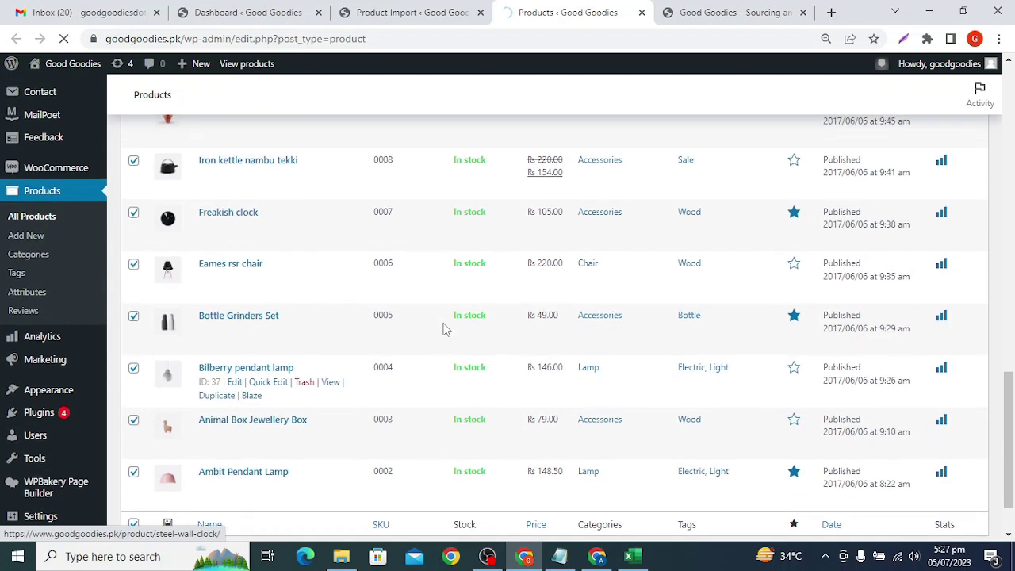
scroll(446, 329, up, 1)
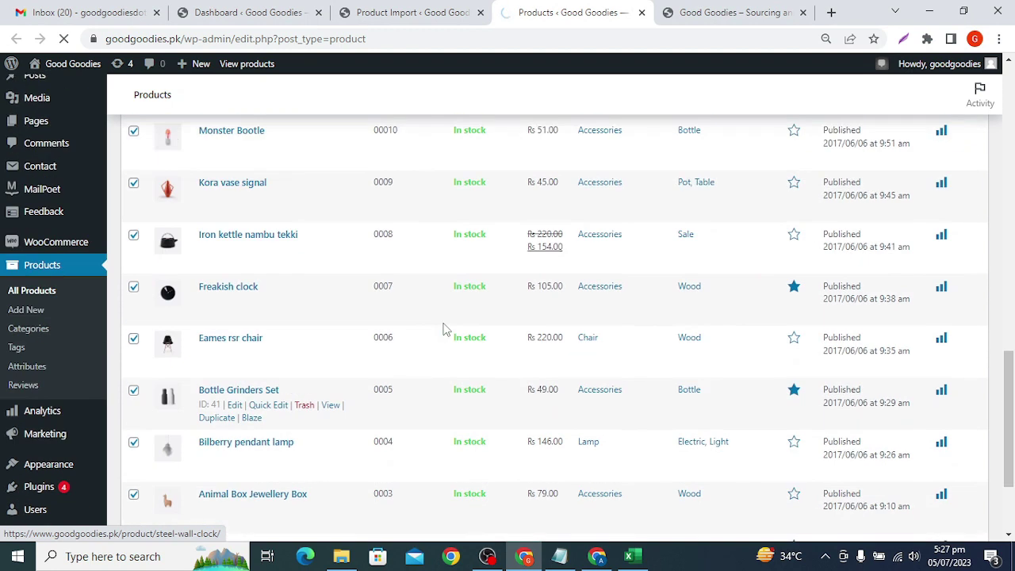
scroll(445, 329, up, 1)
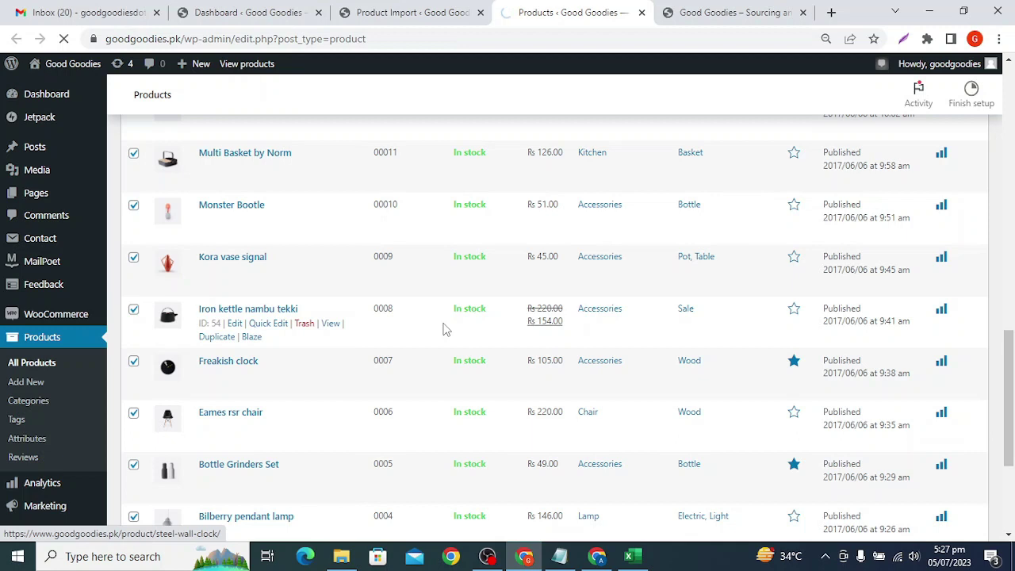
scroll(445, 328, up, 2)
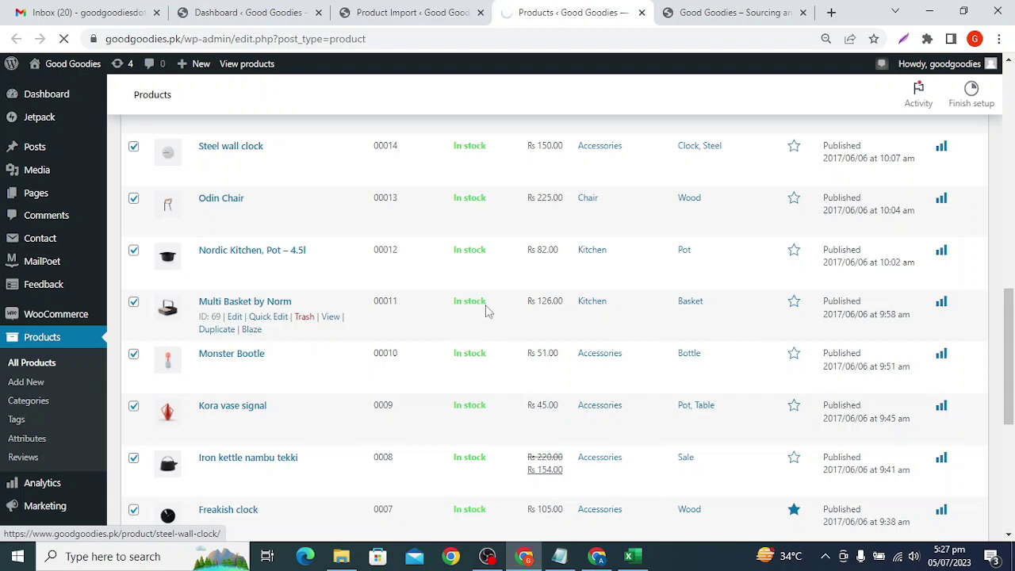
Check the internet speed on fast.com in a new tab, close it and return to the product list
click(737, 13)
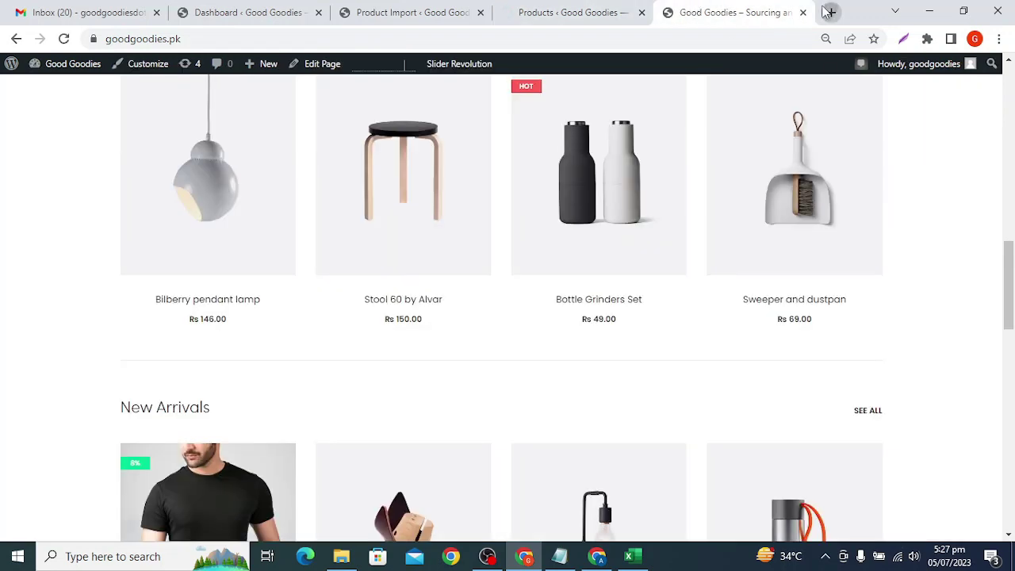
click(828, 12)
text(fas)
key(Return)
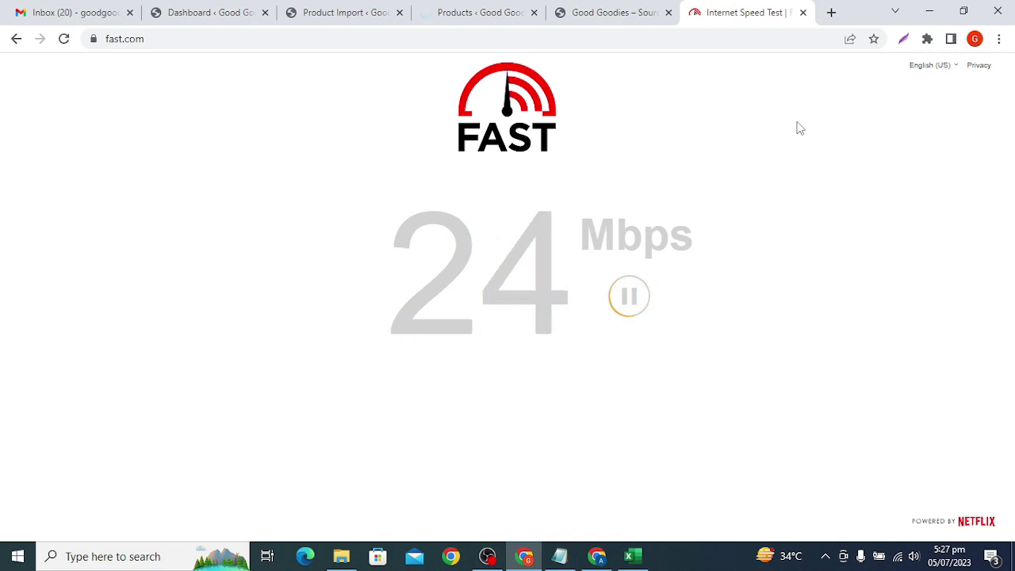
click(802, 13)
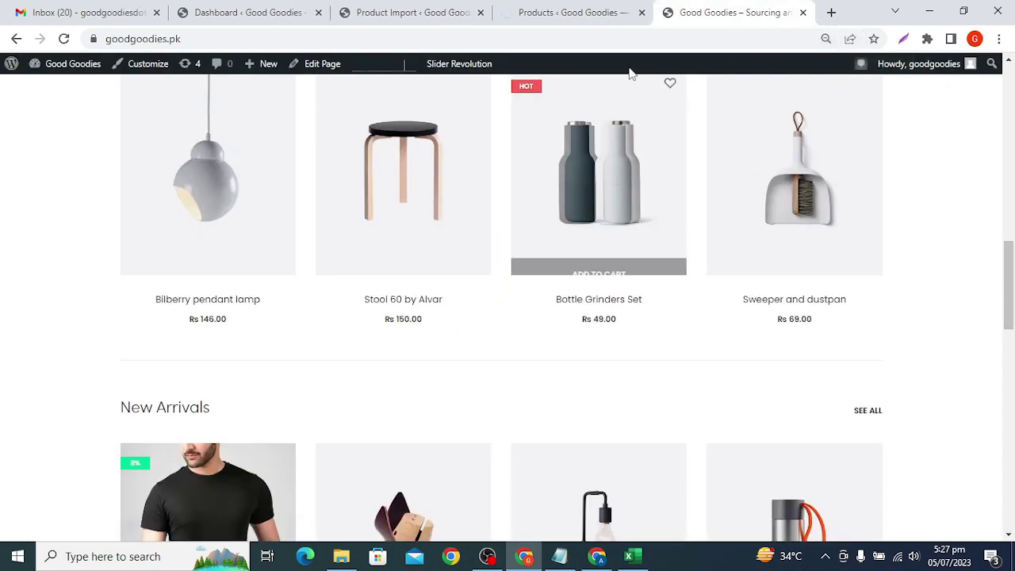
click(571, 13)
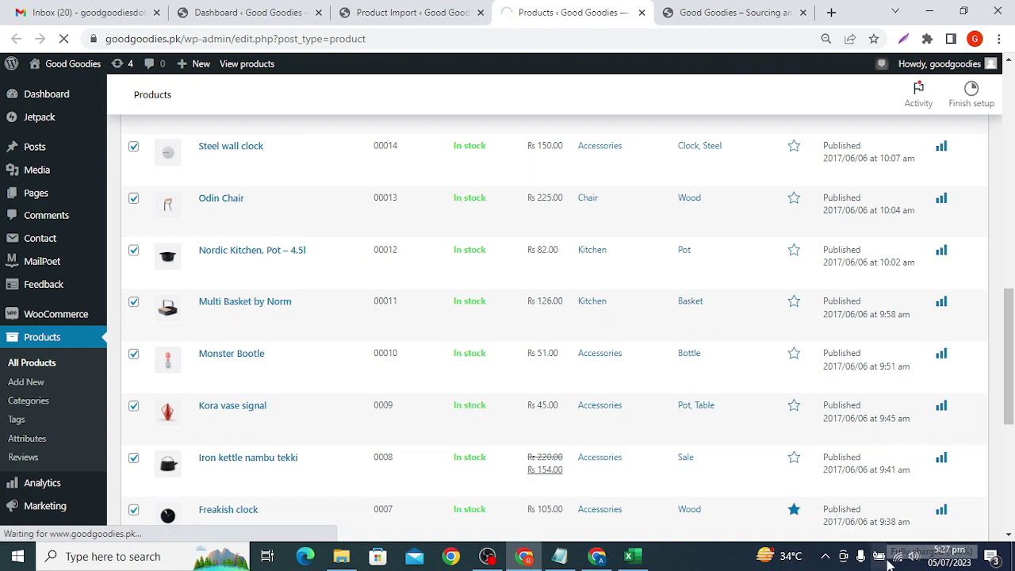
scroll(459, 398, up, 3)
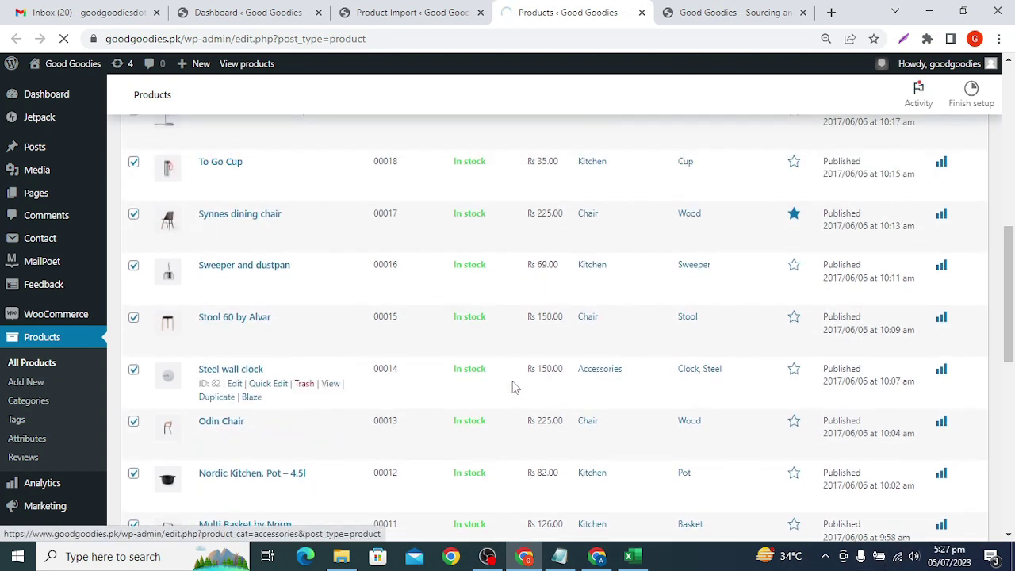
Select the remaining product, 4.9 Desk, Single Drawer, and apply the Move to Trash bulk action
scroll(512, 387, up, 3)
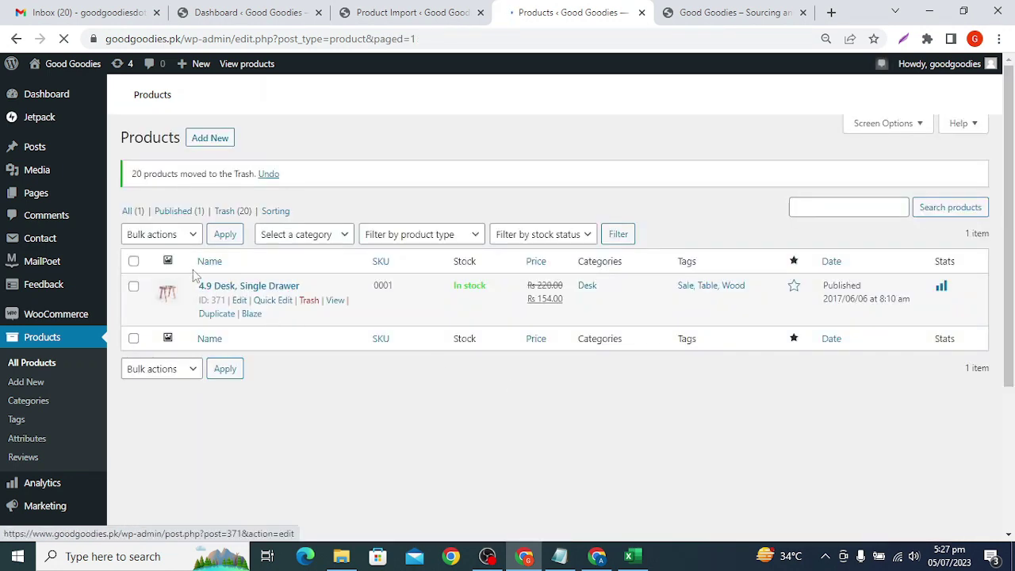
scroll(349, 363, down, 3)
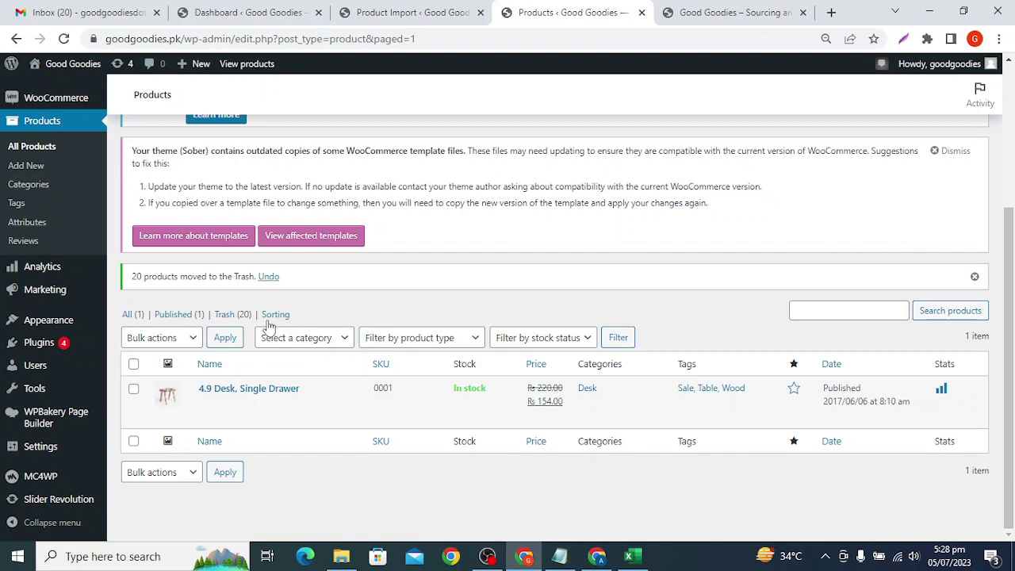
click(133, 388)
click(167, 338)
click(167, 381)
click(229, 342)
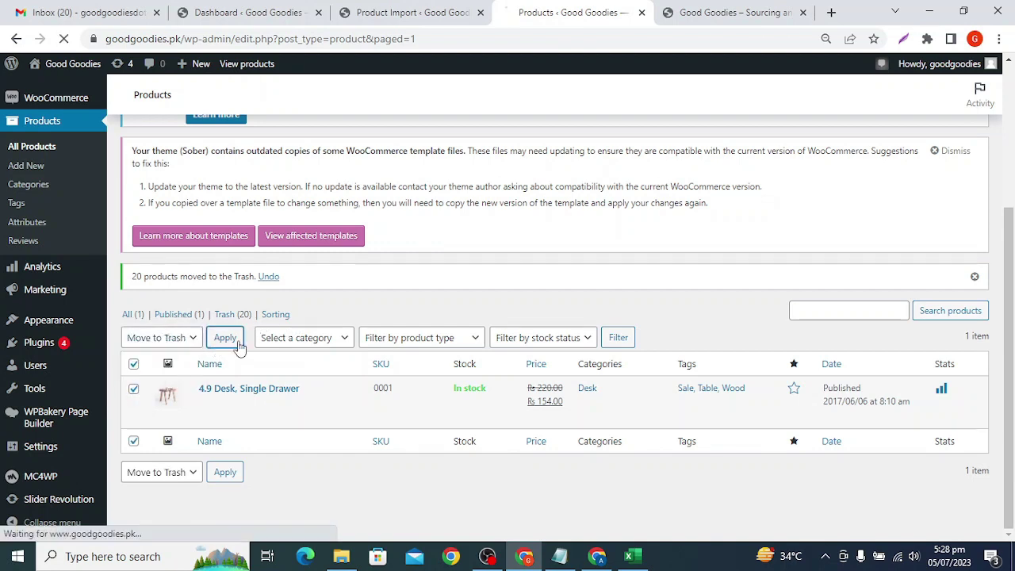
Return to the Import Products page, look for the CSV in the Downloads folder and cancel the file selection
click(430, 14)
scroll(380, 238, down, 3)
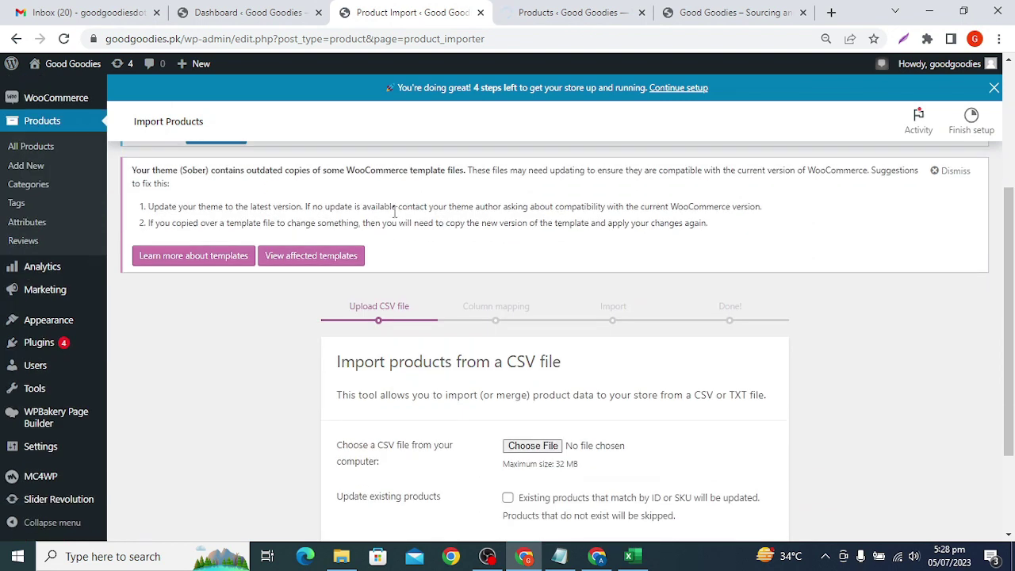
scroll(390, 214, down, 2)
scroll(345, 216, up, 5)
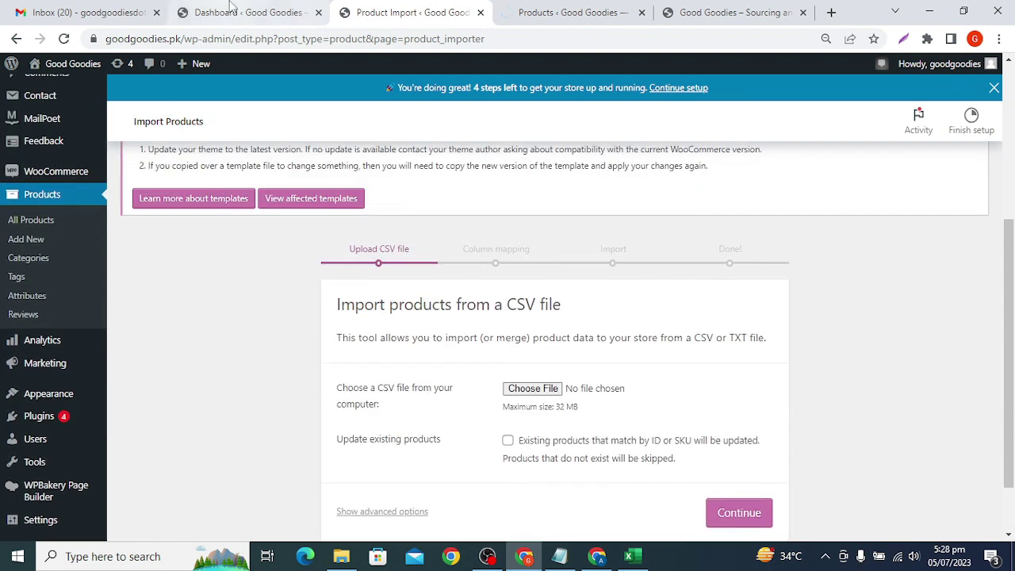
scroll(331, 280, down, 3)
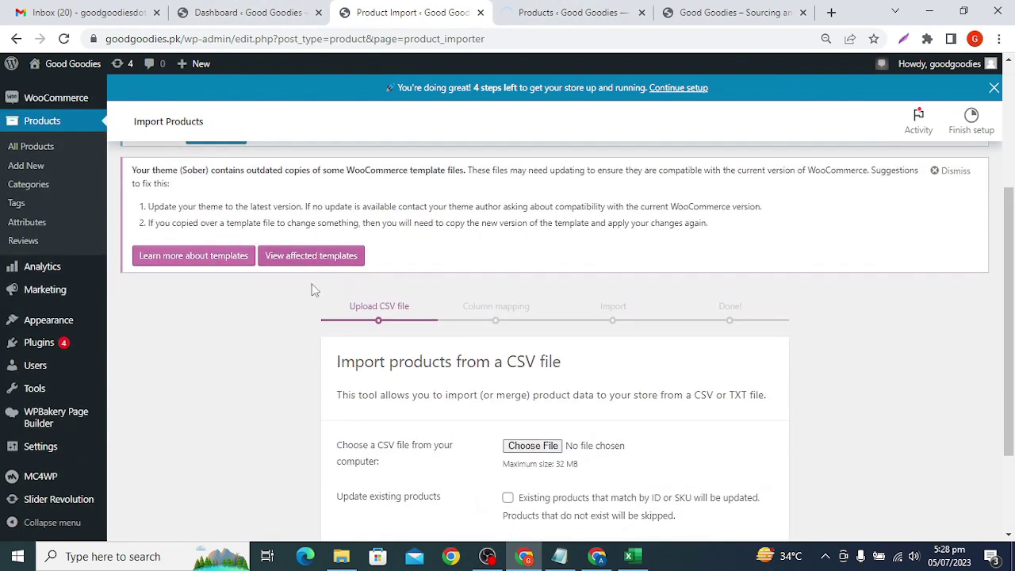
scroll(475, 340, down, 2)
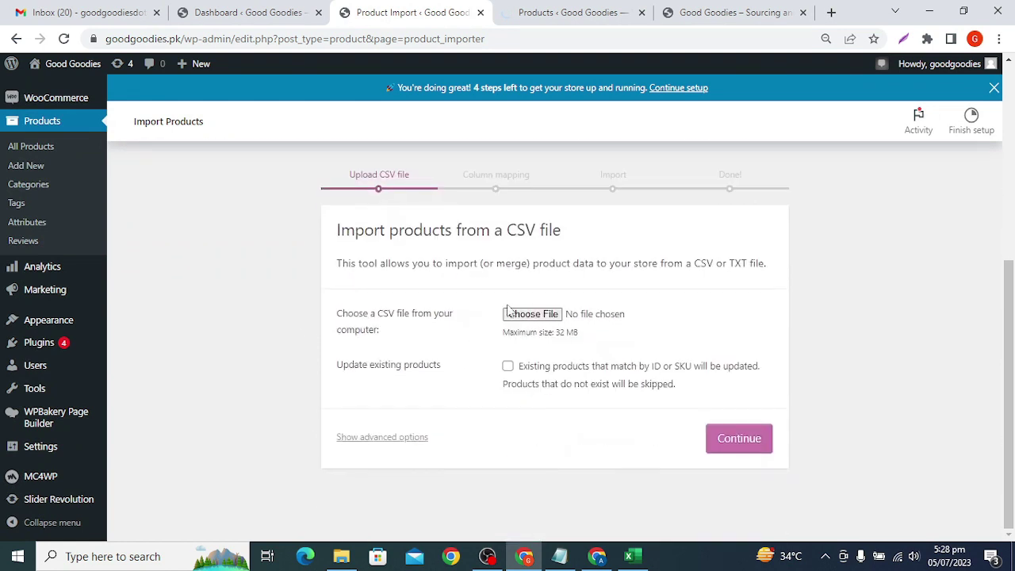
click(535, 315)
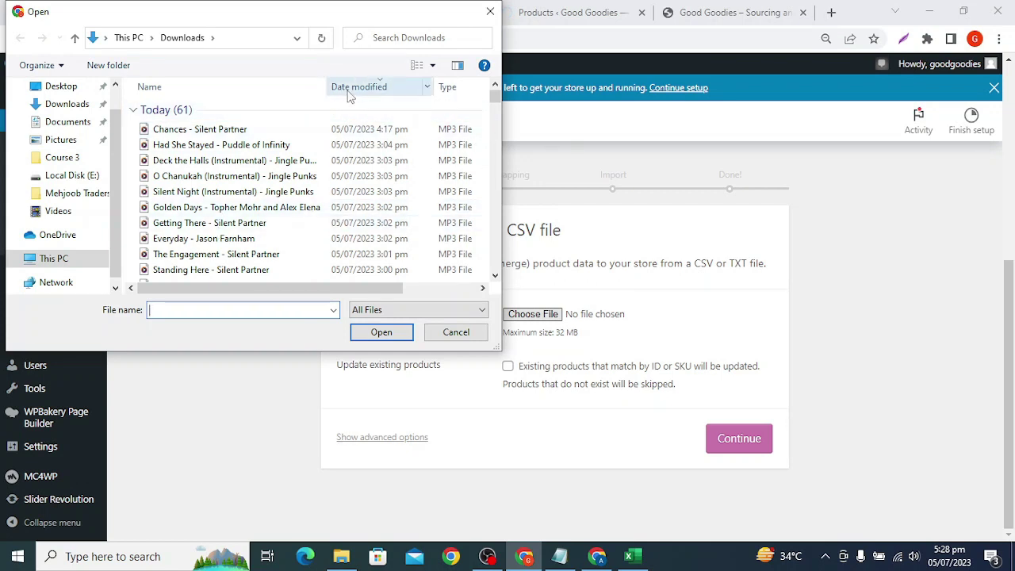
click(455, 332)
Switch to the HHC Dropshipping browser window and locate the folder of the downloaded products-woocommerce CSV from its download list
key(alt+Tab)
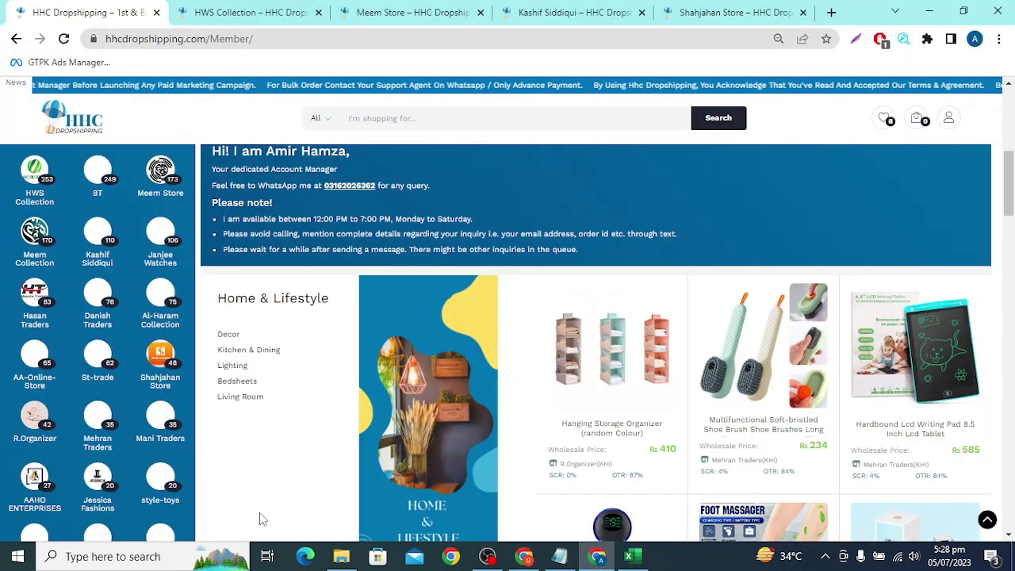
click(998, 39)
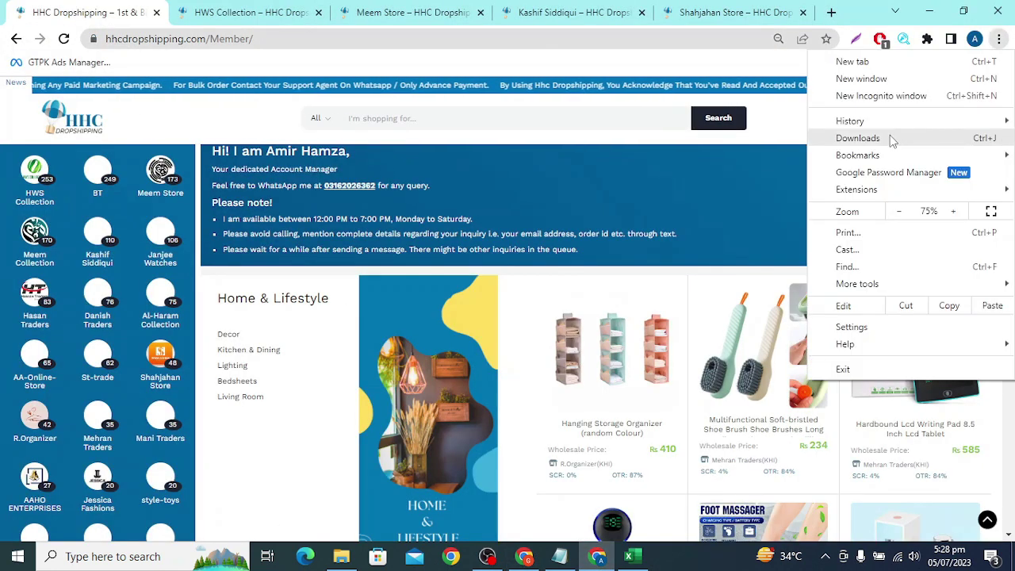
click(882, 138)
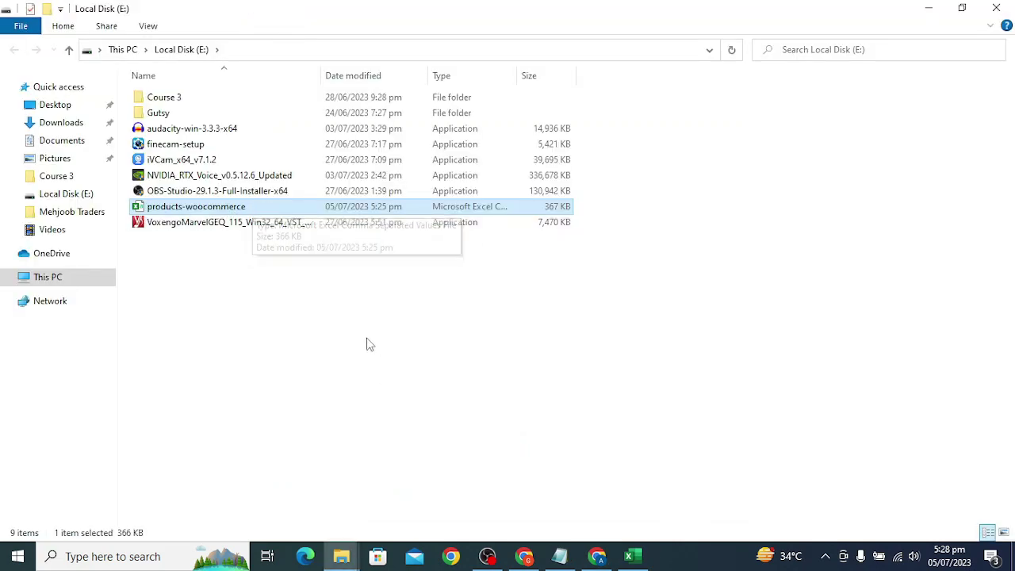
Back on the Import Products page, choose products-woocommerce from Local Disk (E:) as the CSV file to import
click(521, 557)
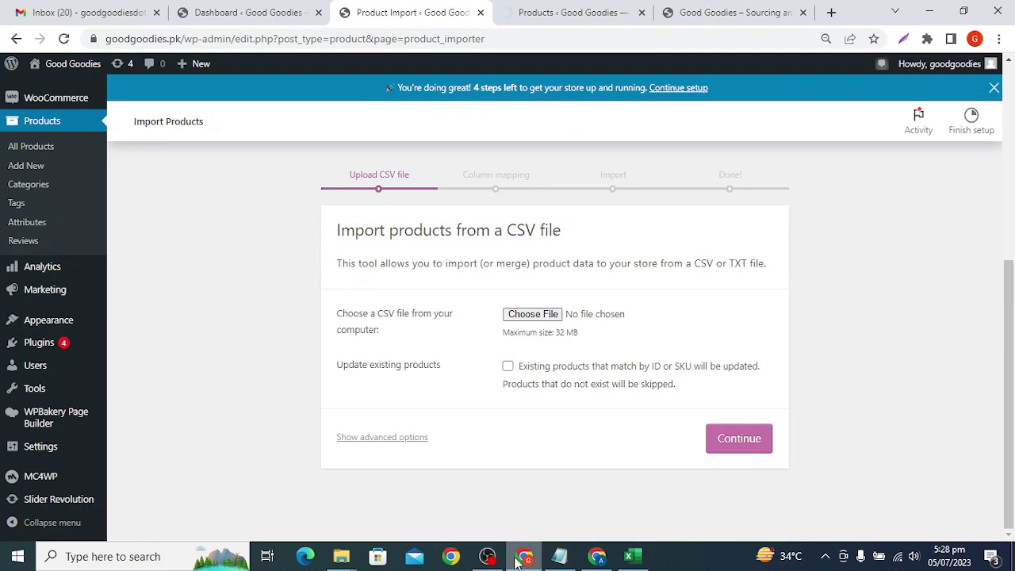
click(531, 313)
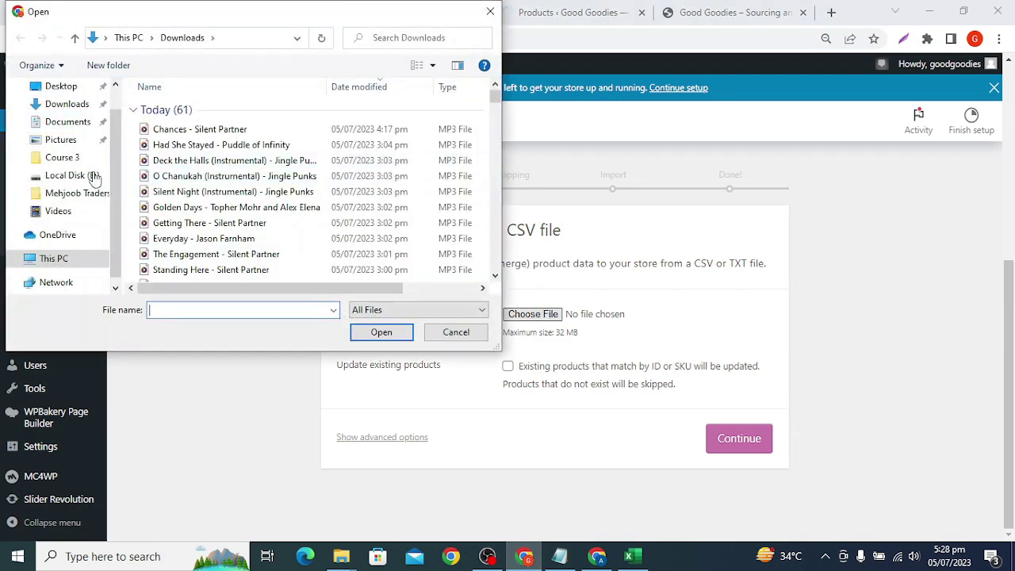
click(70, 175)
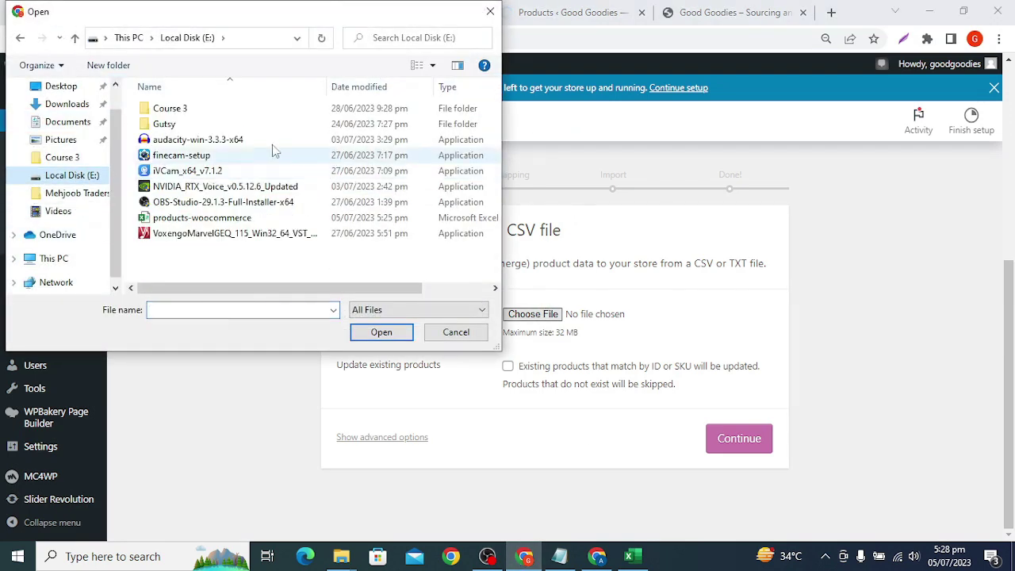
click(187, 218)
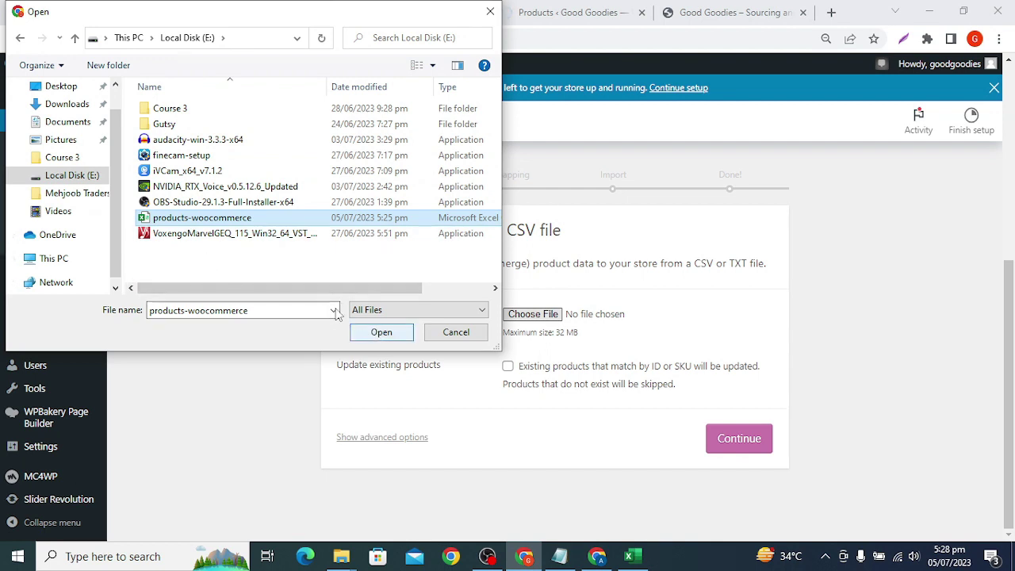
click(381, 332)
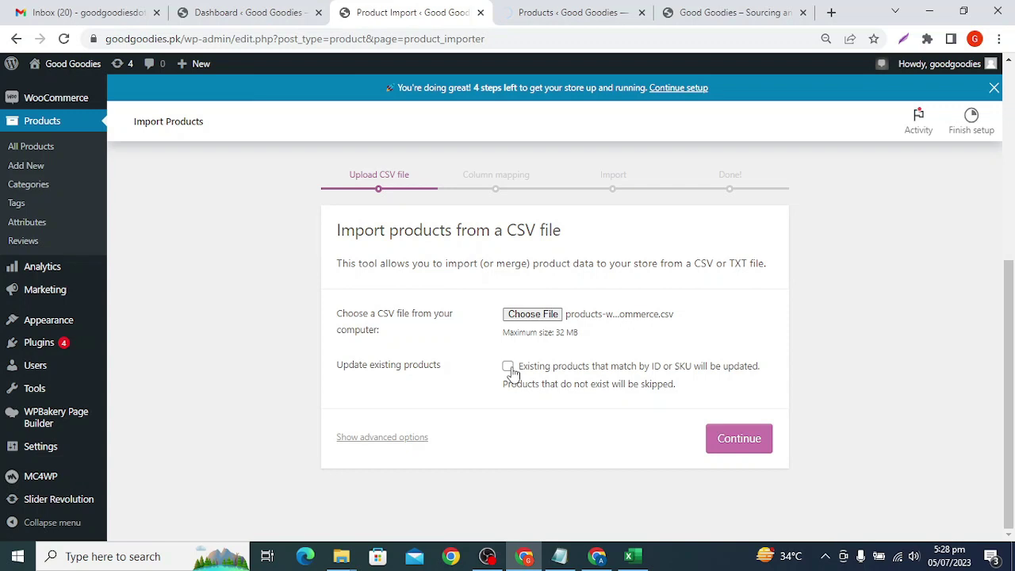
Switch to Excel and look through the product names and regular prices in the products-woocommerce sheet
click(632, 558)
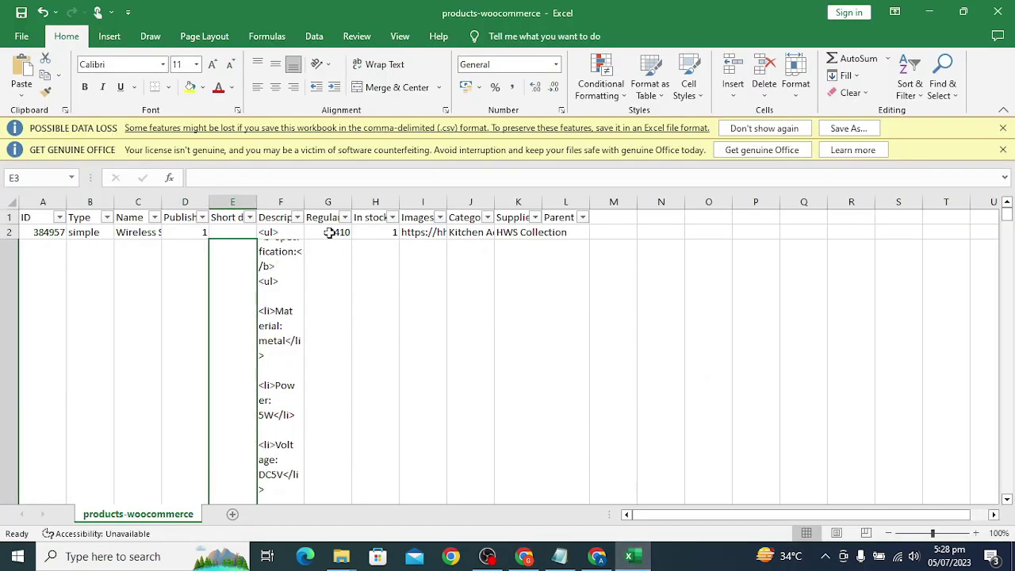
scroll(320, 356, down, 3)
scroll(319, 357, up, 3)
click(137, 232)
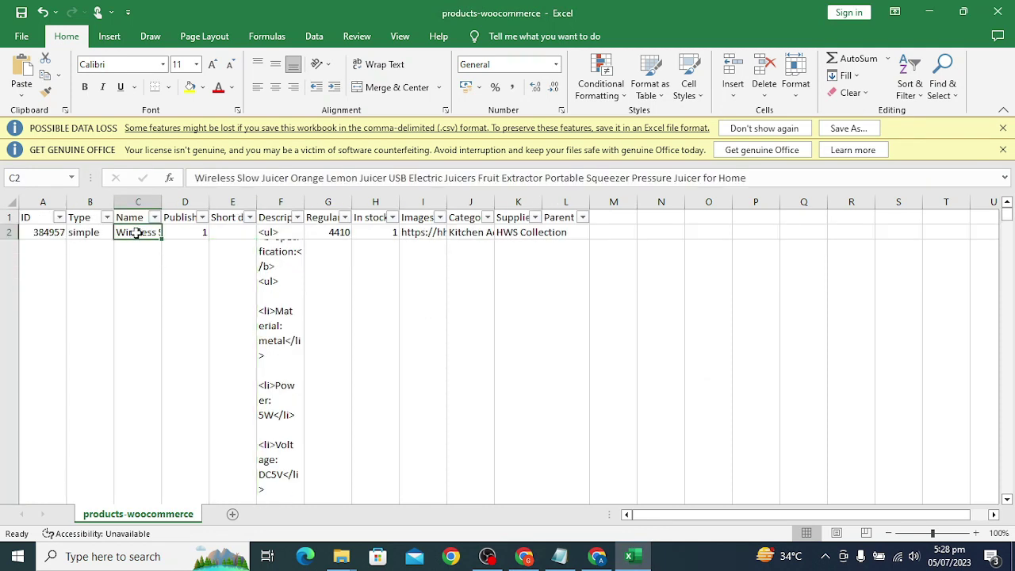
scroll(282, 303, down, 6)
scroll(297, 356, down, 1)
scroll(298, 357, up, 5)
scroll(346, 316, up, 5)
scroll(345, 316, down, 3)
Copy the product name Find Back Electric Foot Vacuum Callus Remover from row 11 and search for it on HHC Dropshipping
click(341, 278)
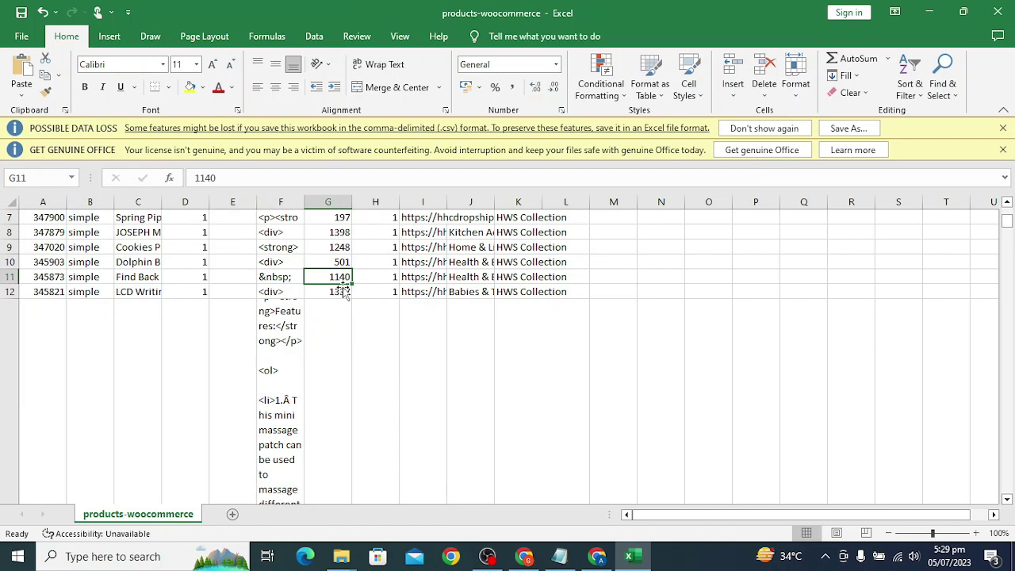
click(138, 278)
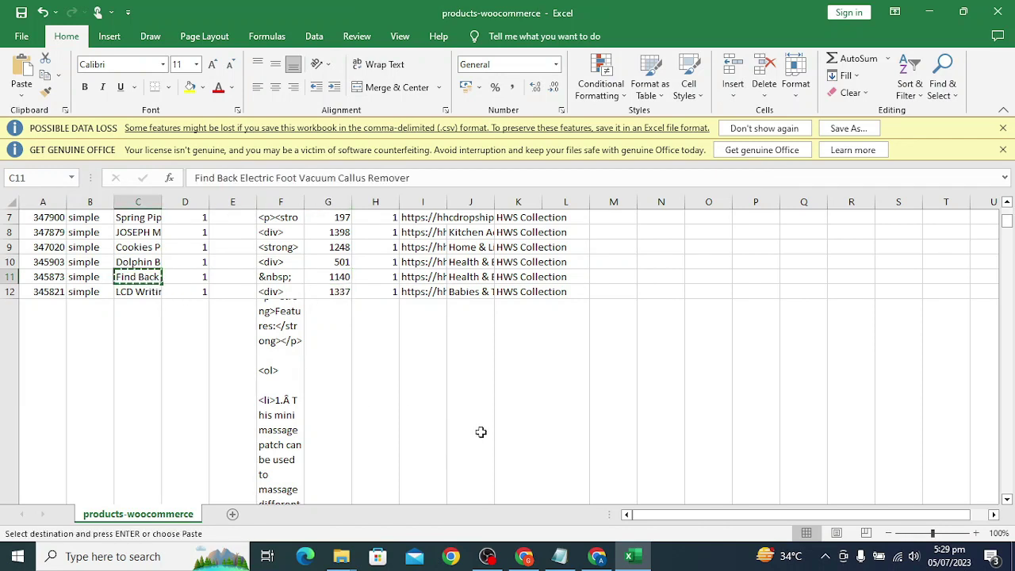
click(603, 557)
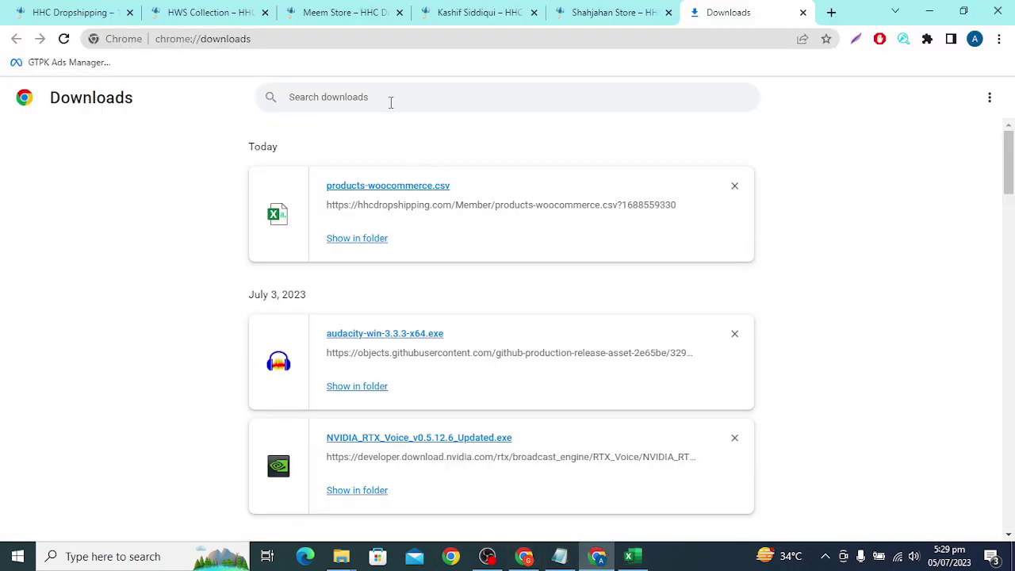
click(343, 13)
click(208, 13)
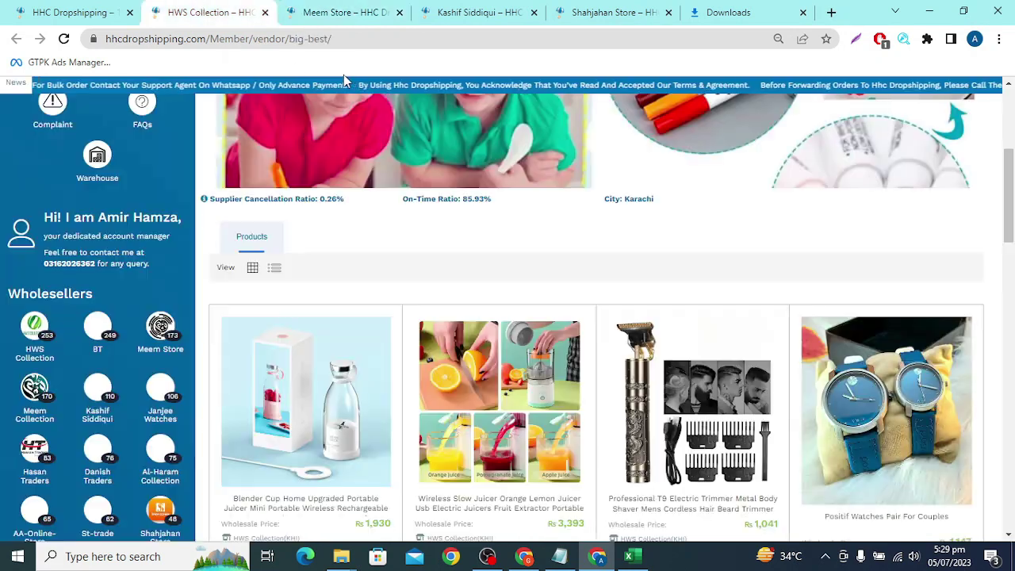
scroll(356, 135, up, 4)
click(370, 148)
text(Find Back Electric Foot Vacuum Callus Remover)
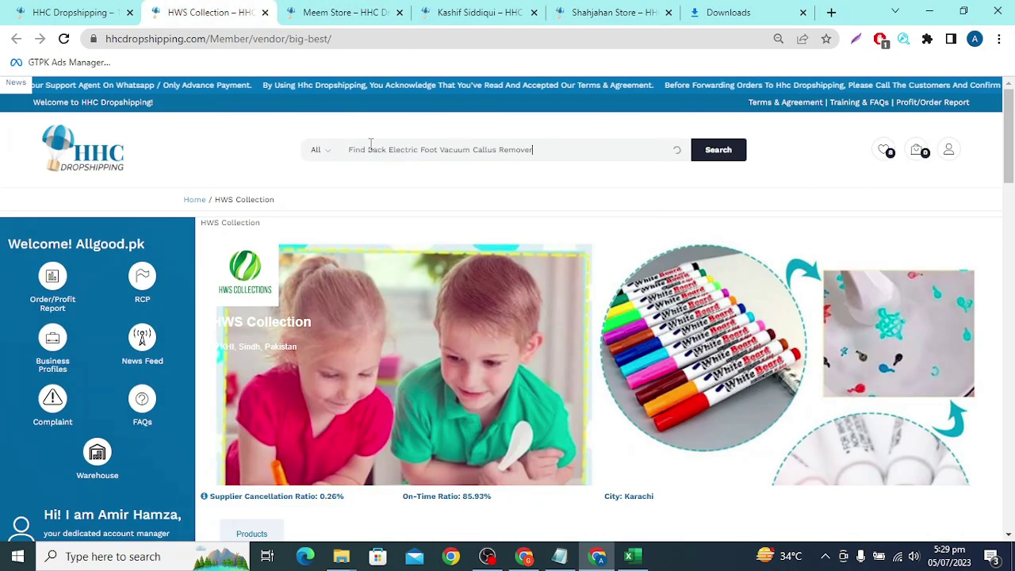
key(Return)
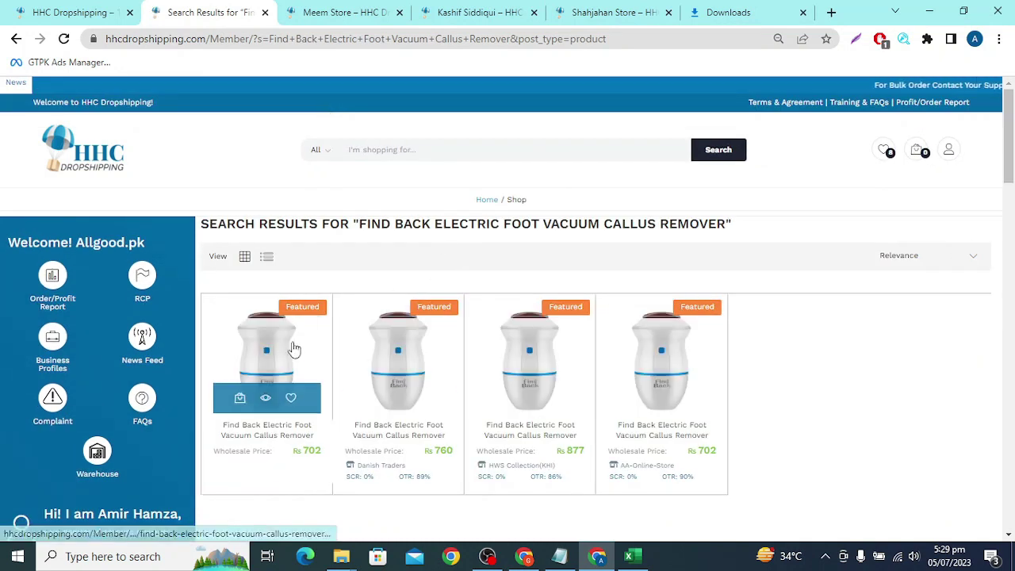
Compare the suppliers' wholesale prices for the callus remover and check the HWS Collection price against the product's price in the sheet
mouse_move(649, 383)
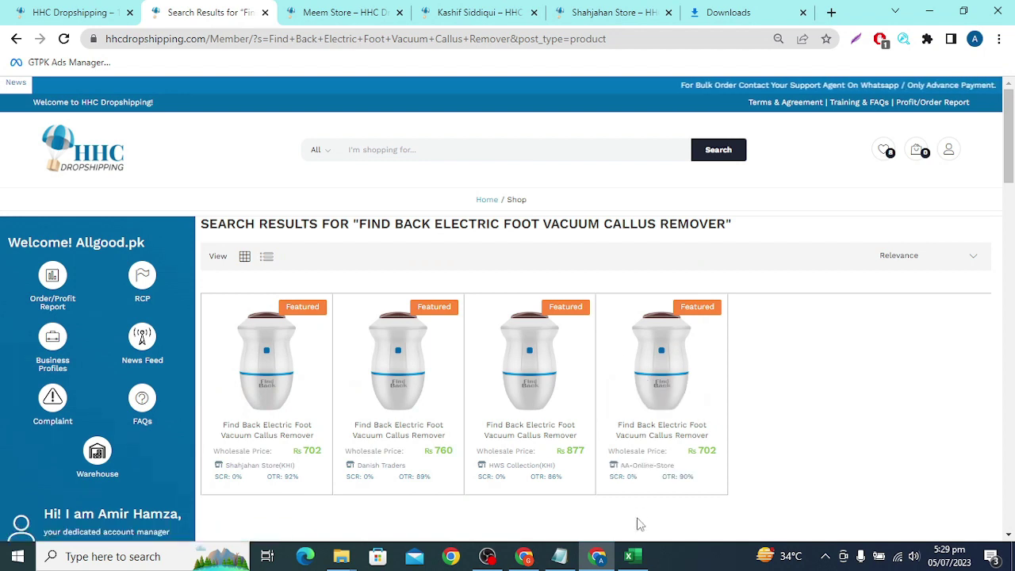
mouse_move(275, 466)
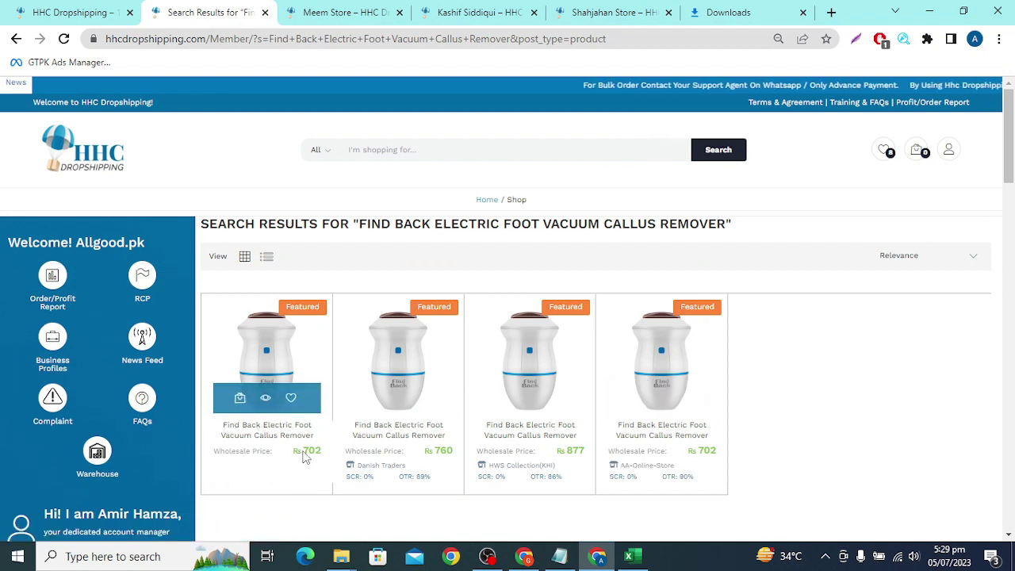
mouse_move(435, 486)
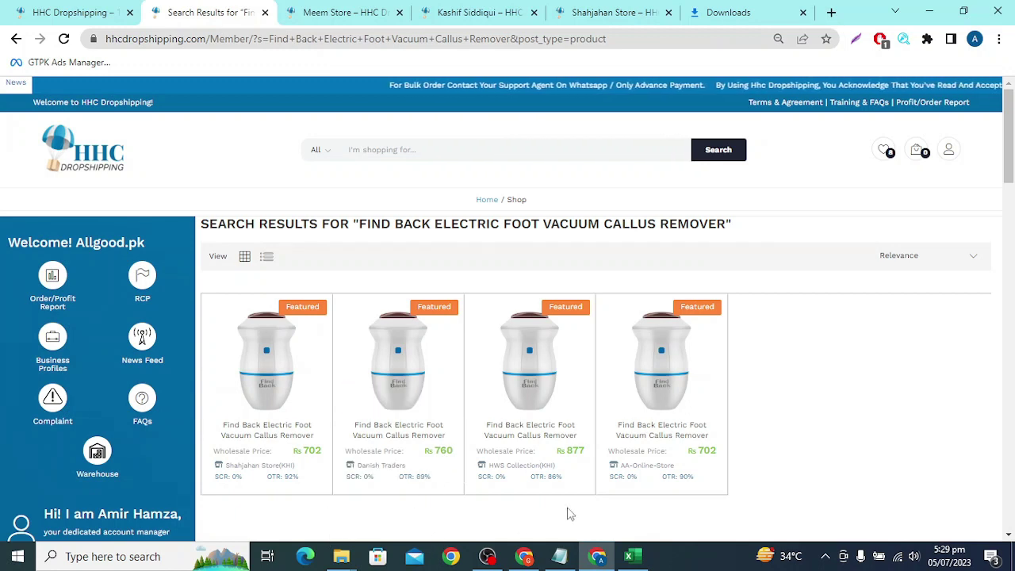
mouse_move(568, 448)
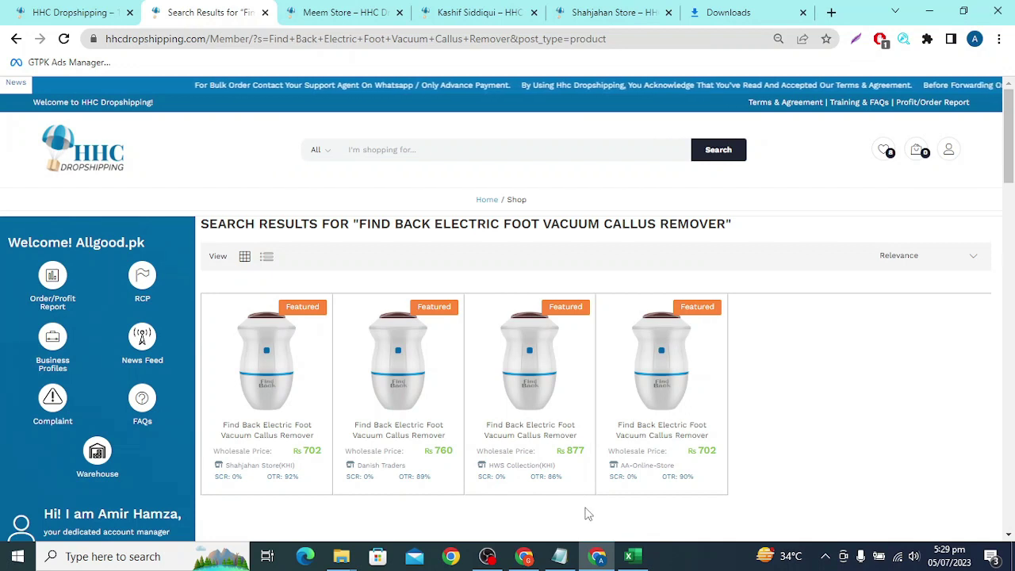
mouse_move(675, 471)
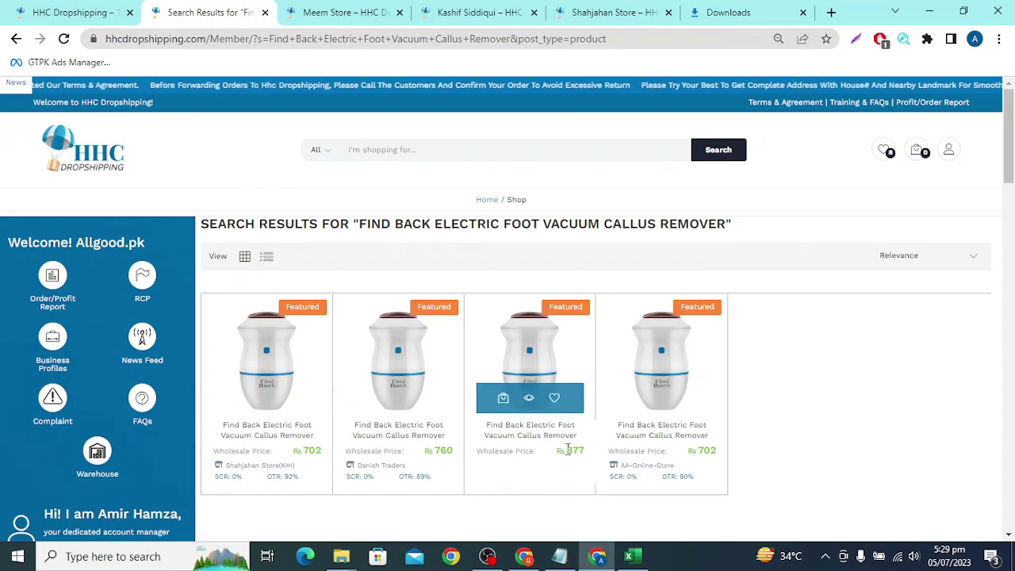
key(alt+Tab)
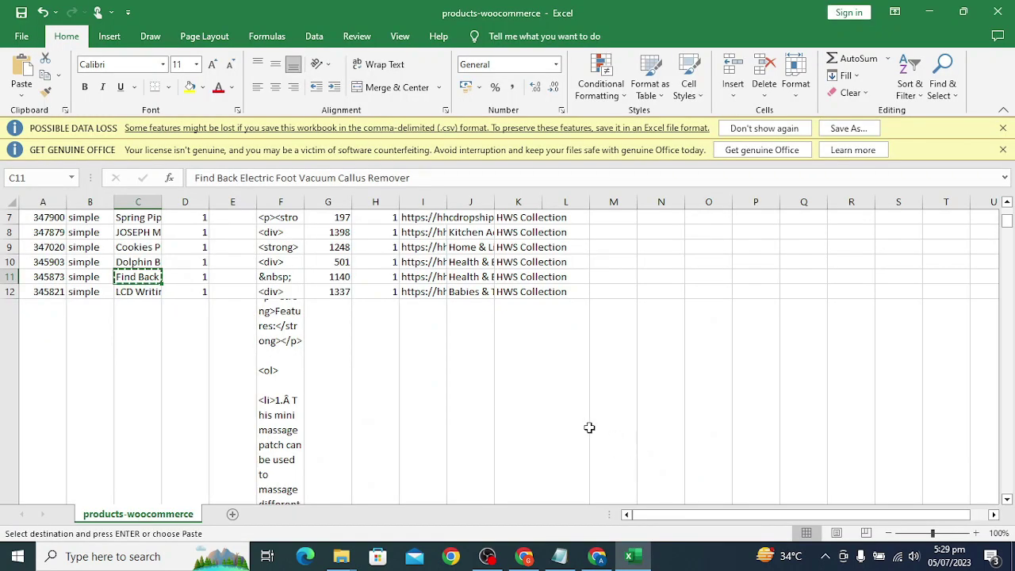
key(alt+Tab)
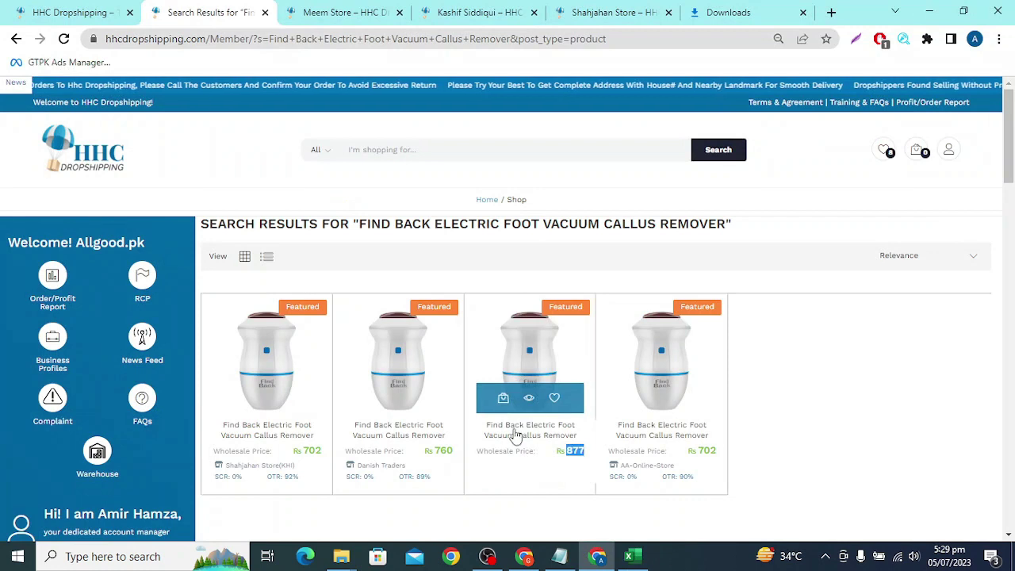
click(572, 454)
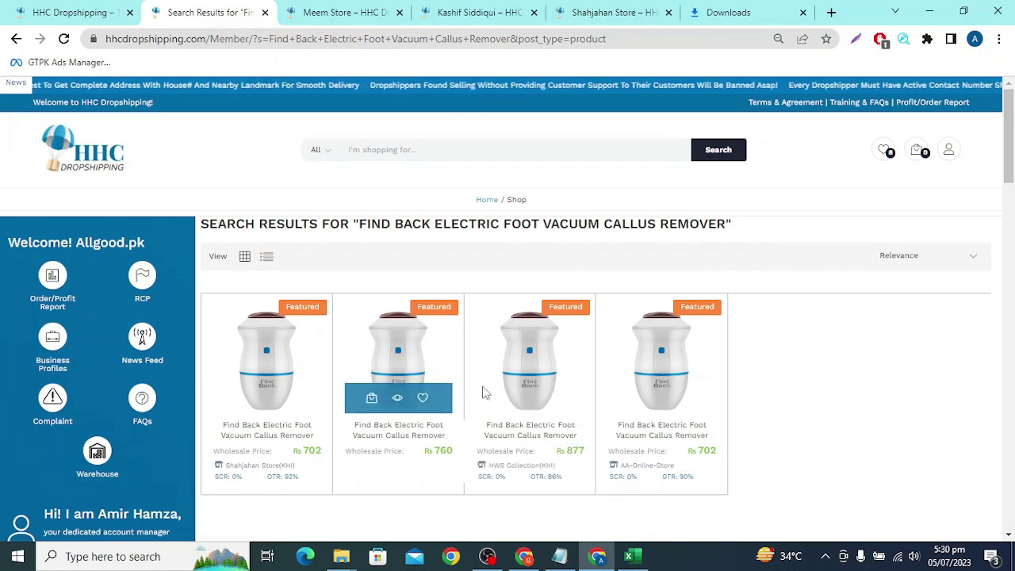
double_click(574, 450)
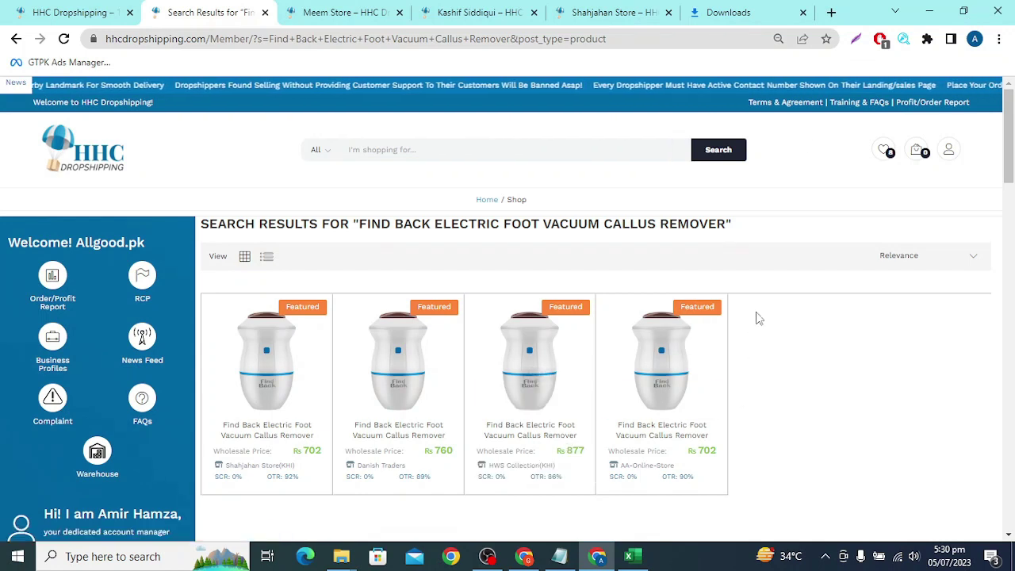
Calculate 877+30% in a new browser tab and return to the Excel sheet to compare the callus remover's regular price
click(830, 13)
text(877+30%)
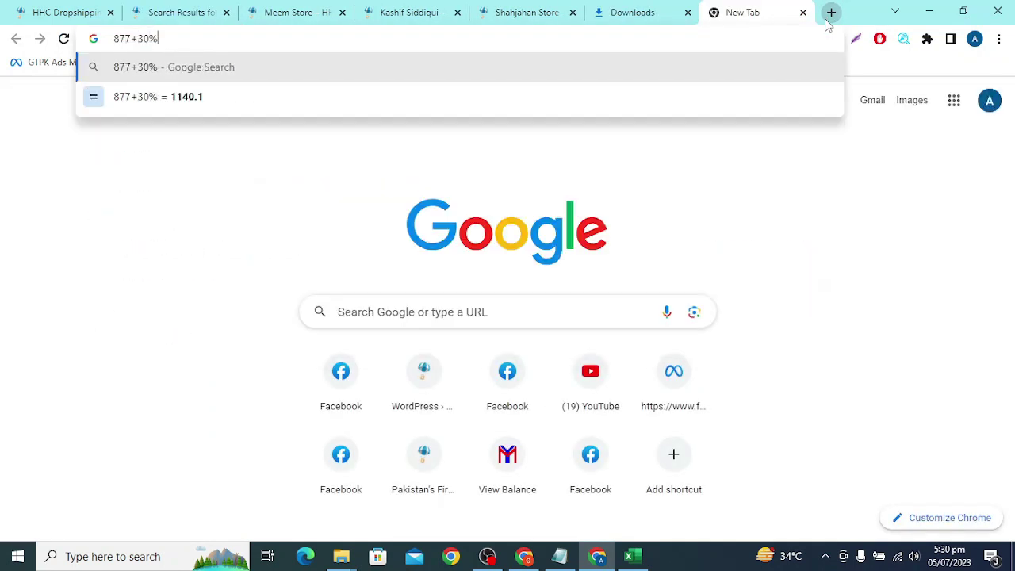
key(alt+Tab)
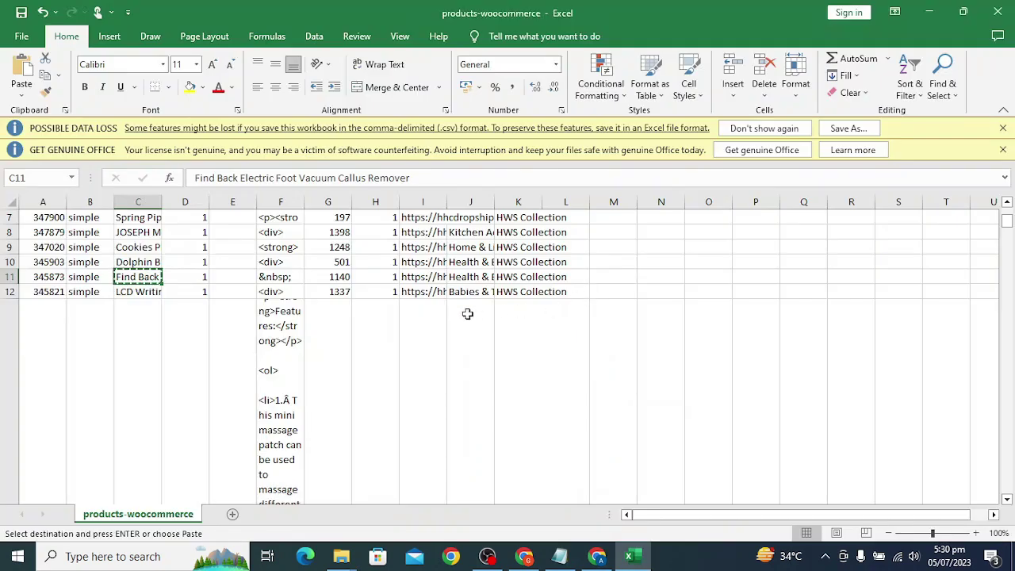
Check the callus remover's regular price in row 11 and compare it with the prices of the other products
click(339, 292)
click(318, 277)
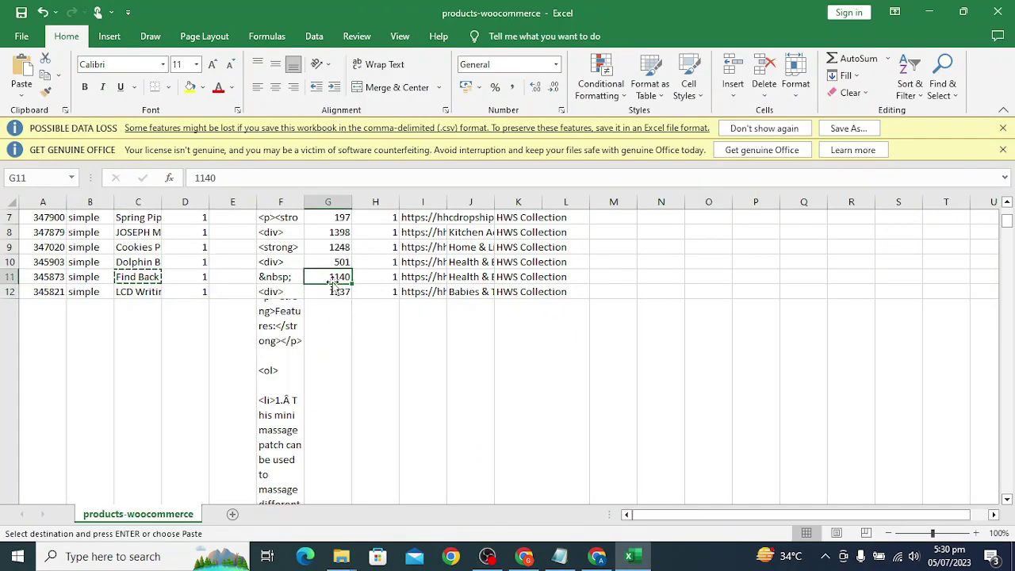
scroll(341, 388, down, 16)
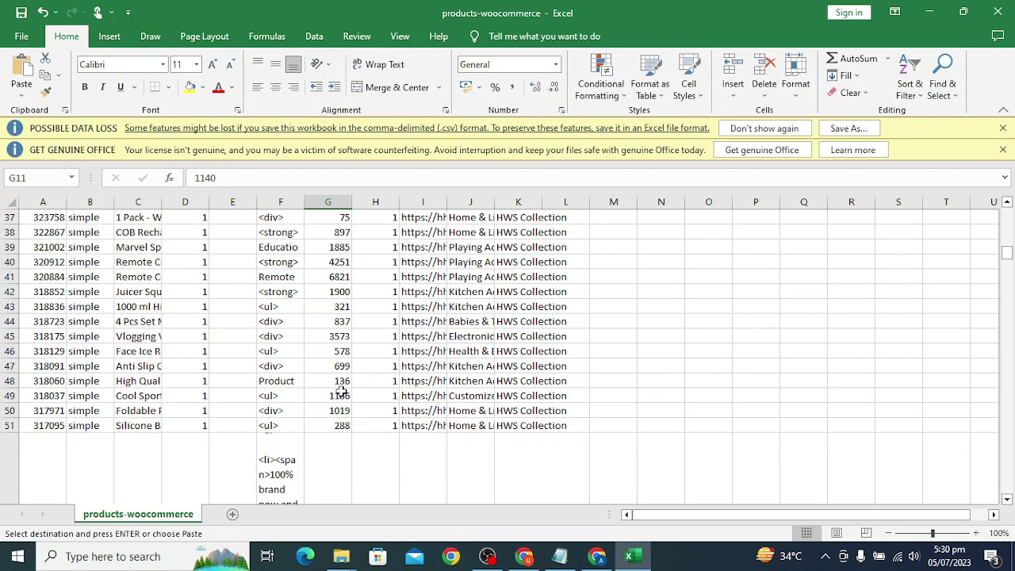
scroll(341, 388, up, 18)
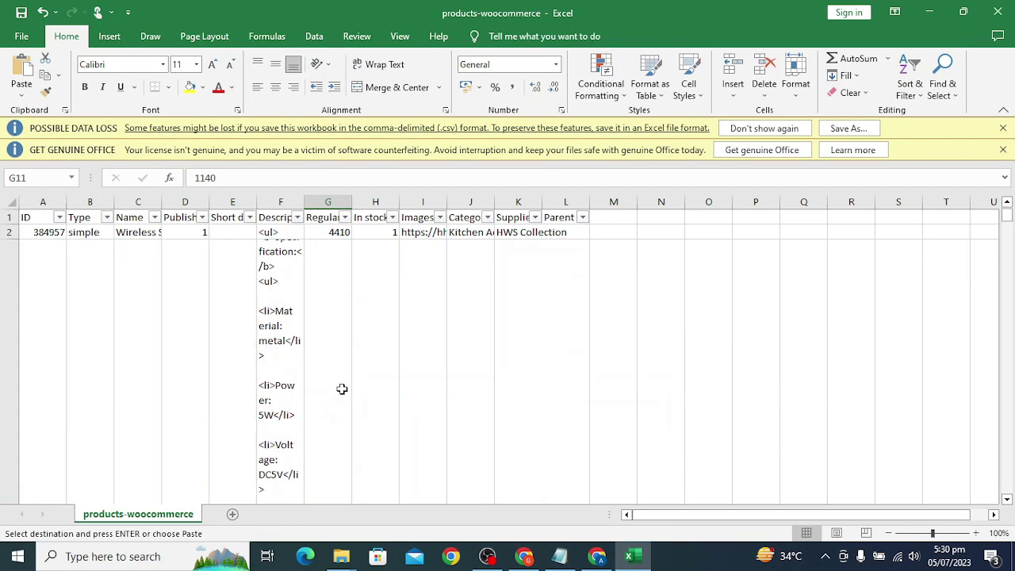
scroll(341, 388, down, 3)
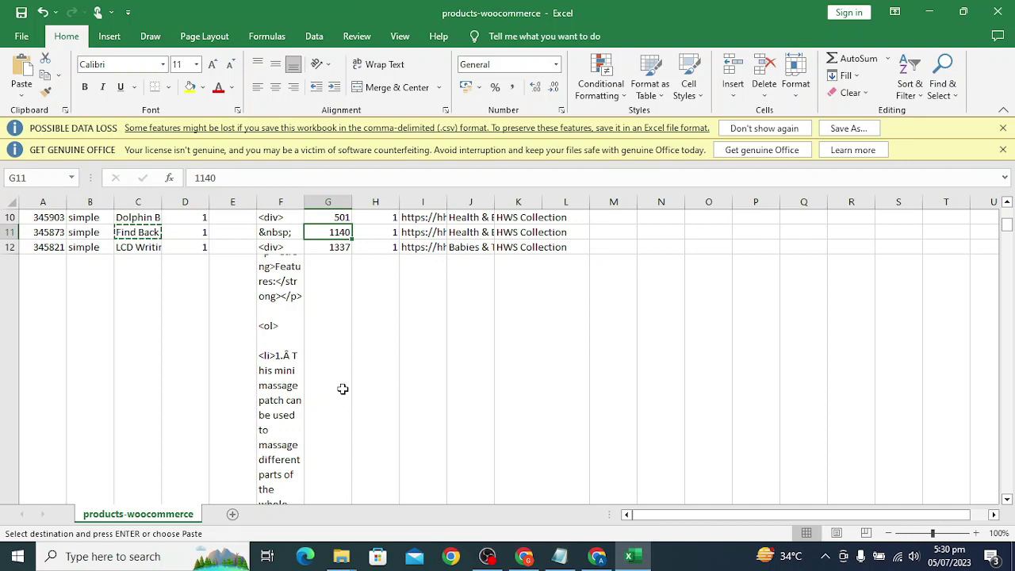
scroll(342, 389, up, 3)
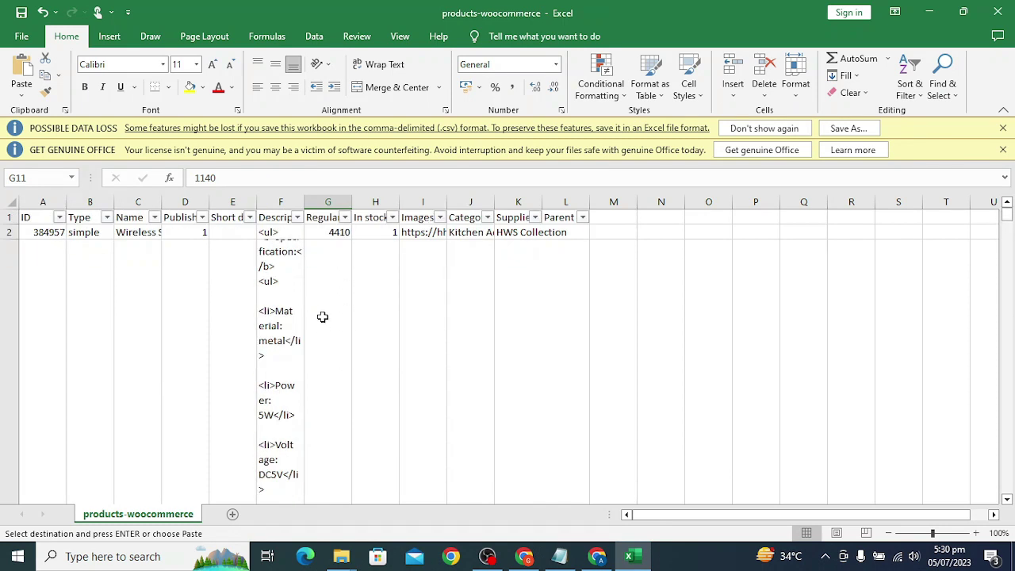
Look through the Regular price column of the HWS Collection products from row 2 downward
drag(336, 230, 321, 458)
scroll(320, 456, down, 3)
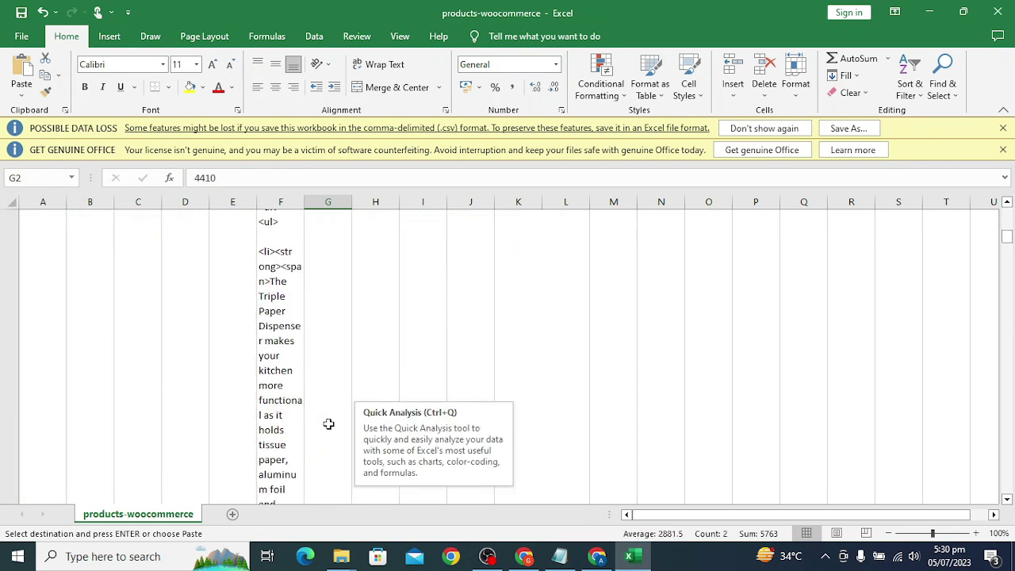
scroll(328, 424, down, 6)
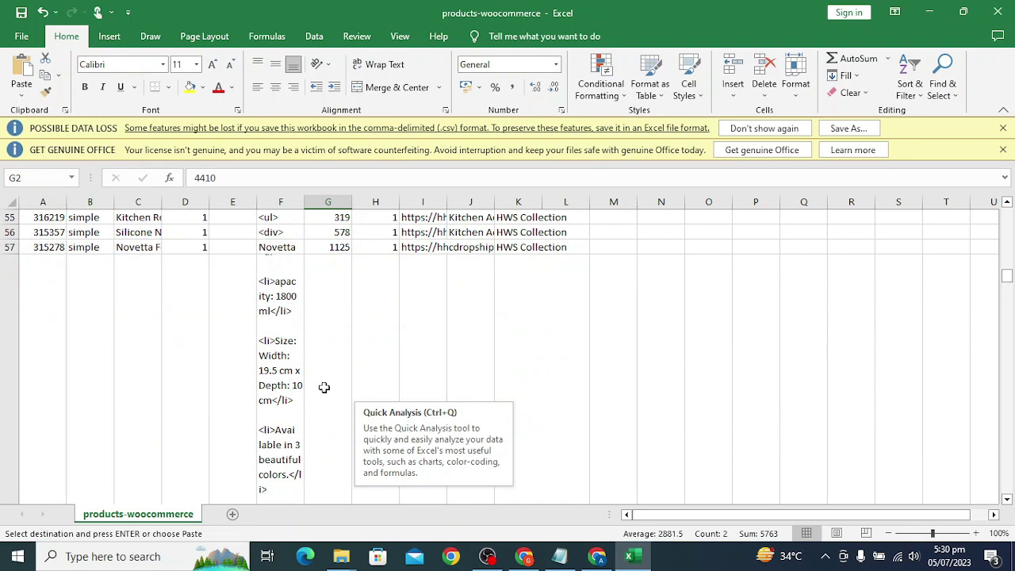
scroll(325, 386, down, 3)
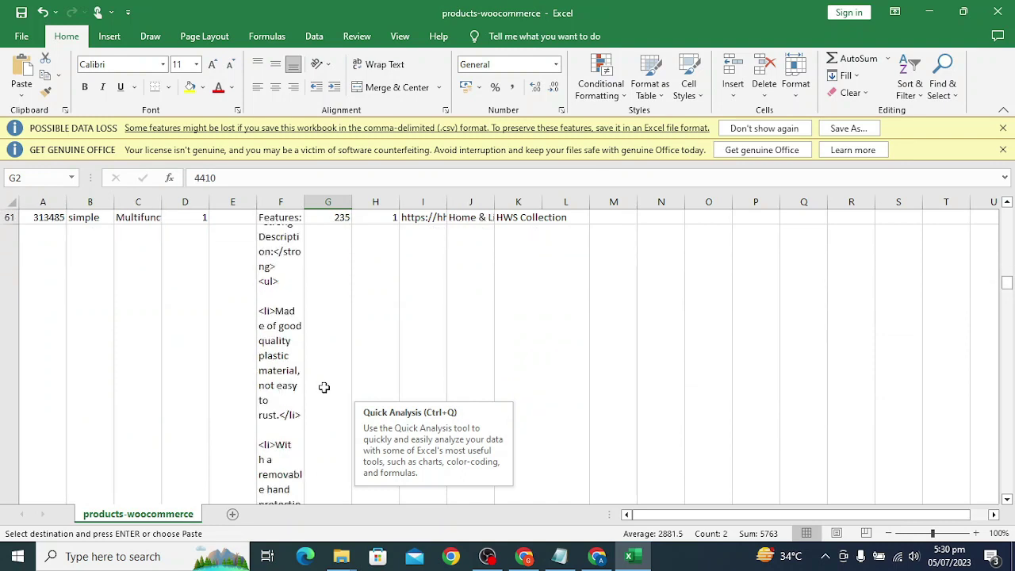
scroll(324, 387, up, 6)
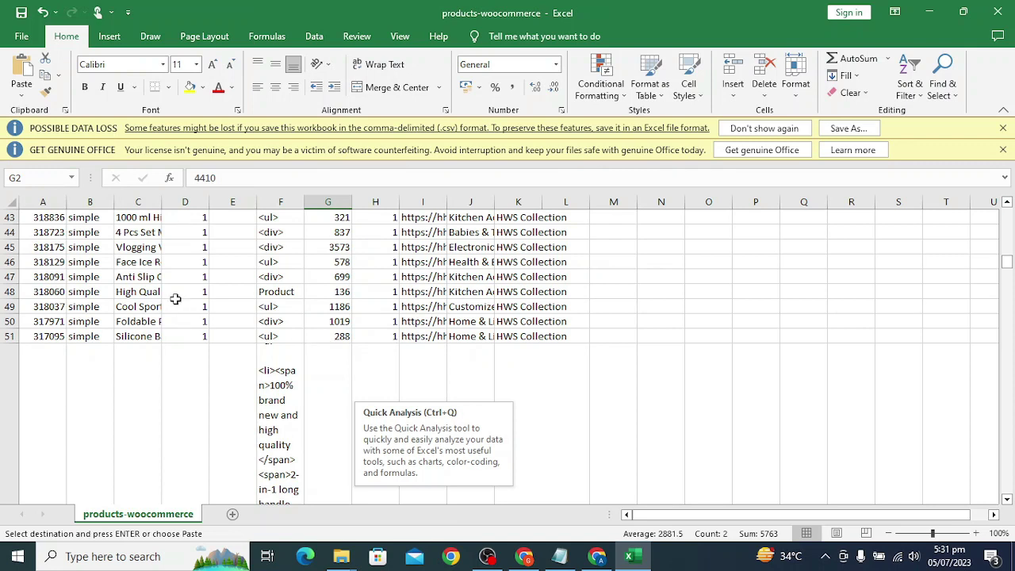
scroll(173, 344, down, 15)
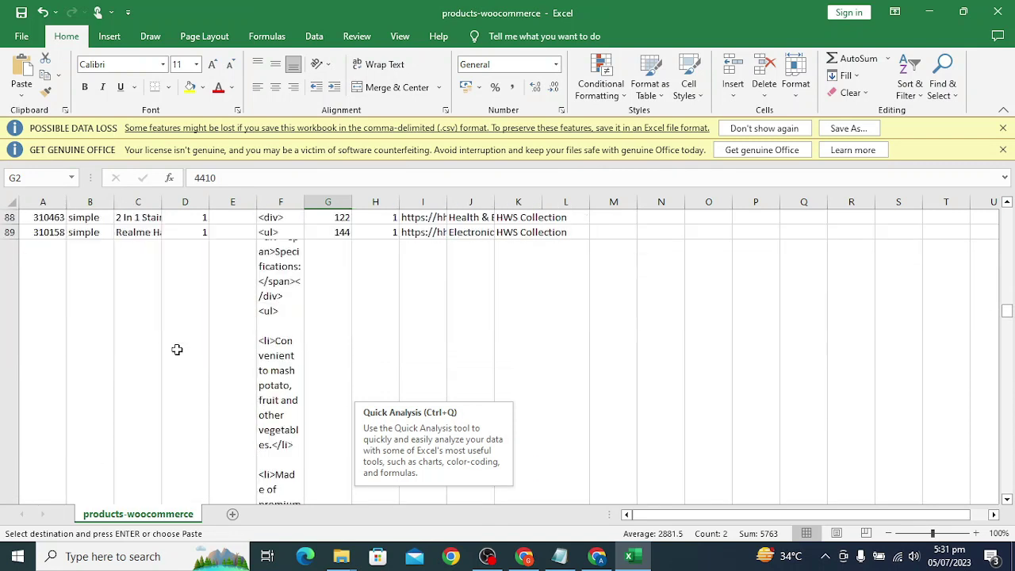
scroll(301, 336, up, 6)
scroll(293, 337, up, 10)
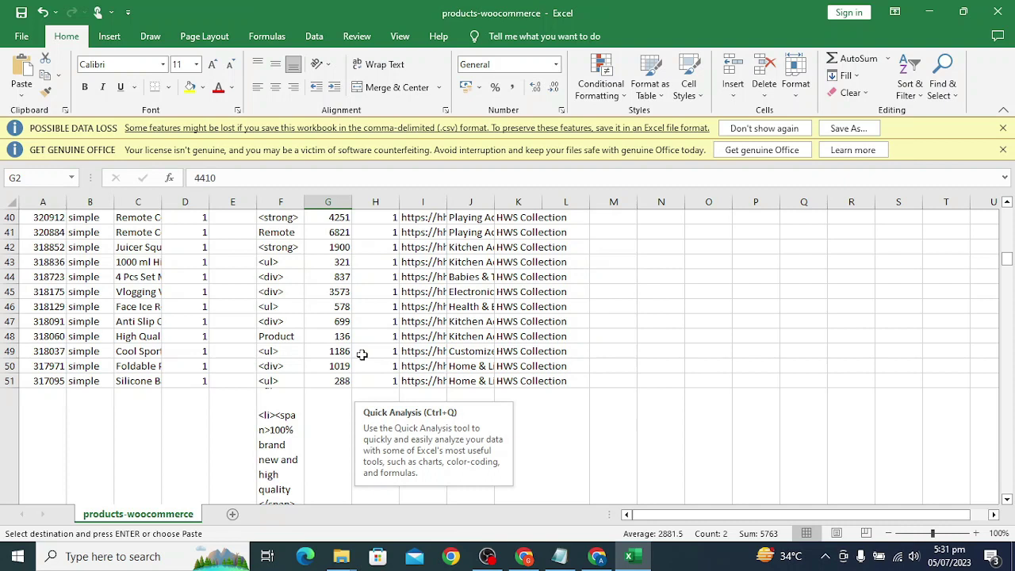
scroll(357, 349, up, 3)
scroll(354, 346, down, 5)
scroll(354, 346, up, 5)
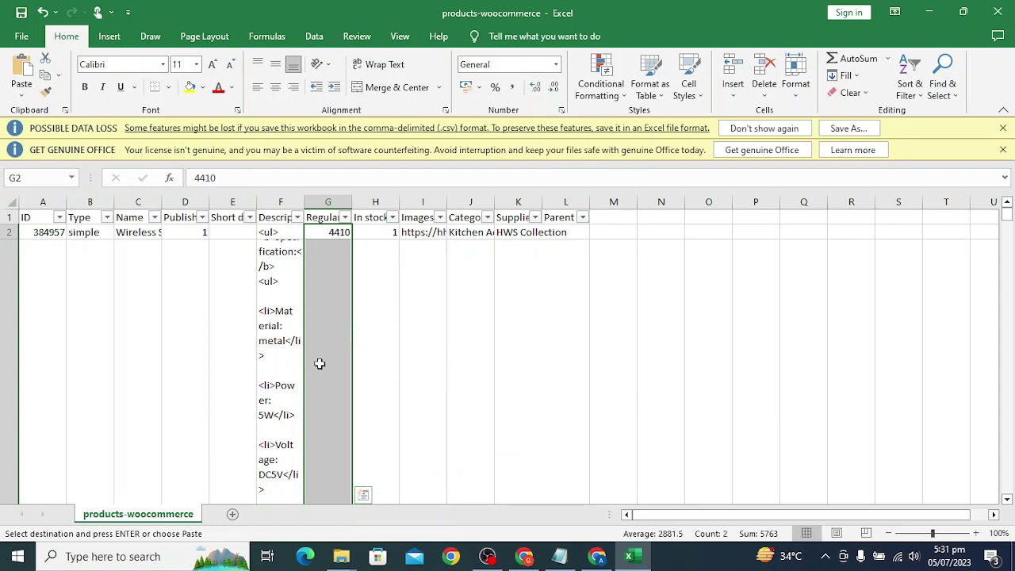
scroll(349, 369, down, 3)
scroll(319, 362, down, 15)
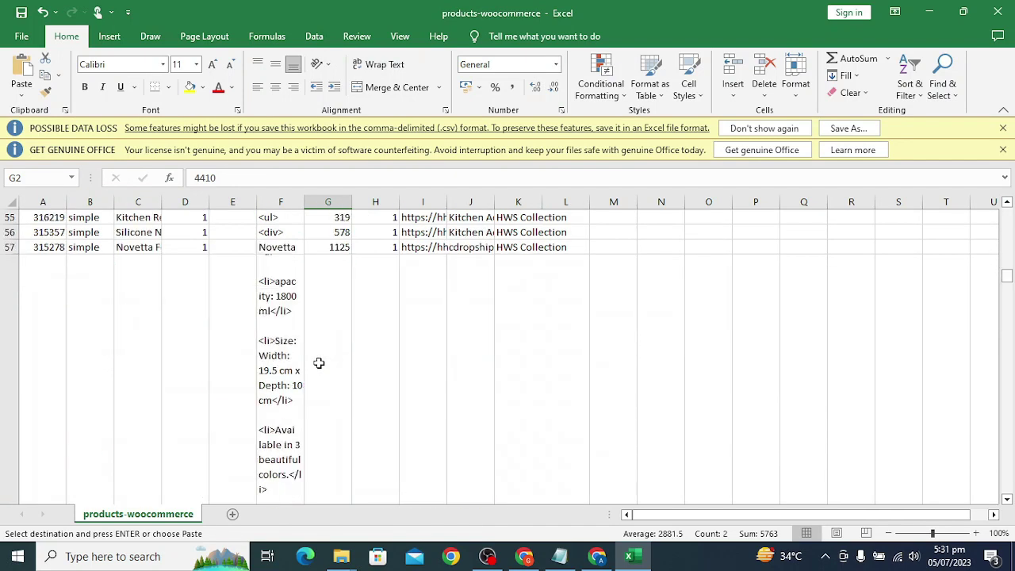
Switch to the WordPress product importer to review the option for updating existing products, and return to Excel
key(alt+Tab)
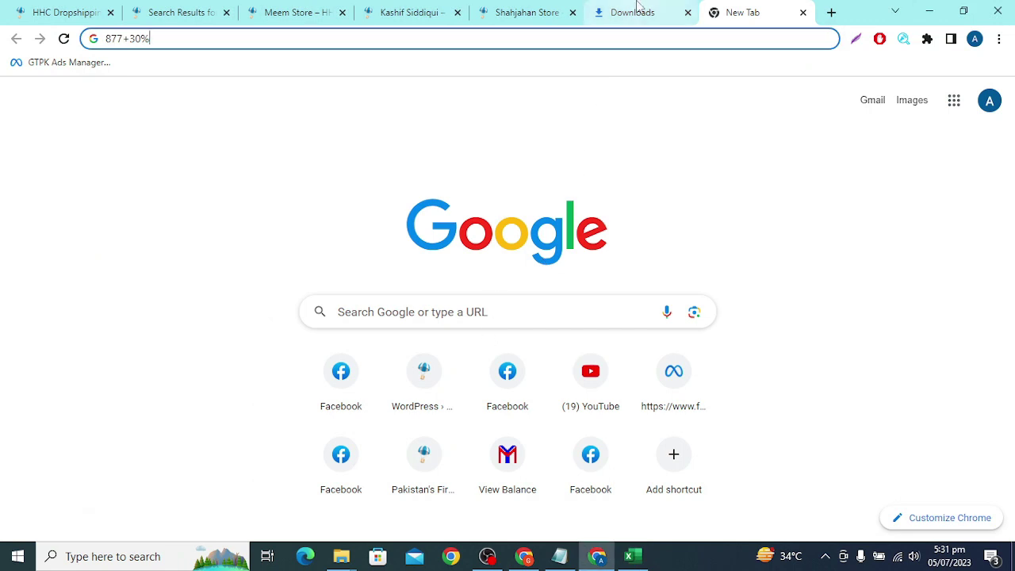
key(alt+Tab)
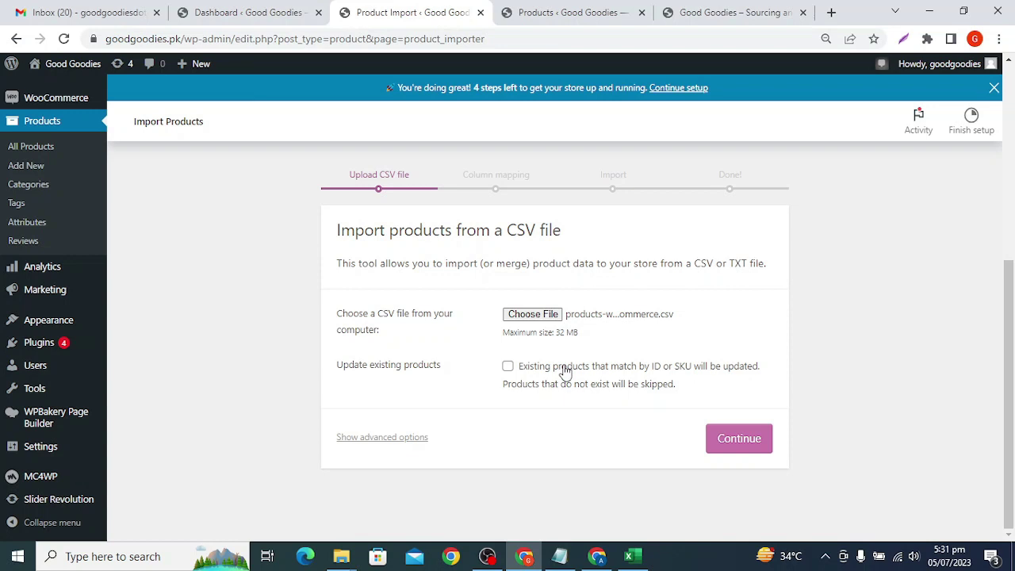
click(634, 555)
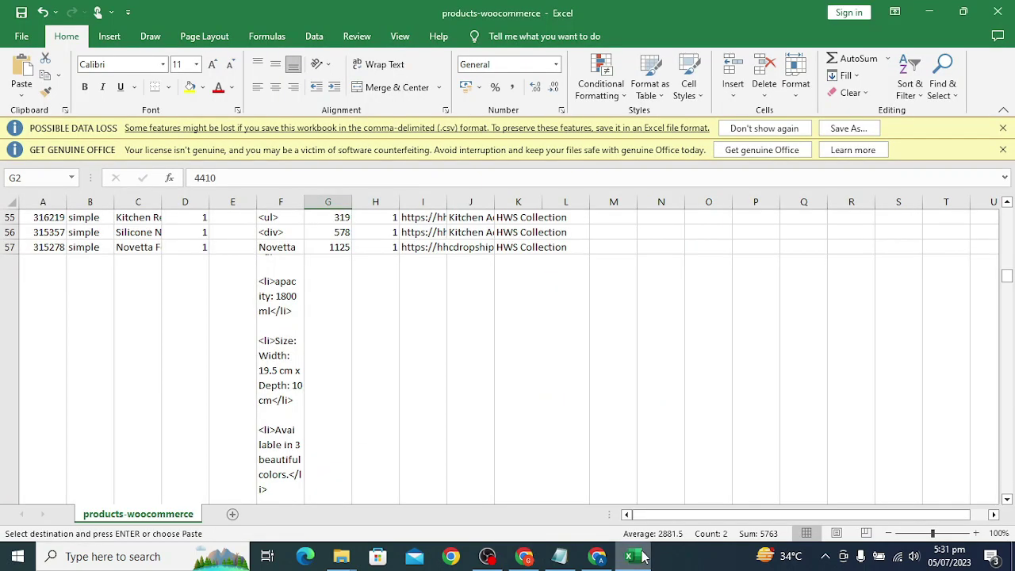
Examine the product IDs and regular prices that the importer matches and updates, from row 2 down the sheet
scroll(260, 354, up, 18)
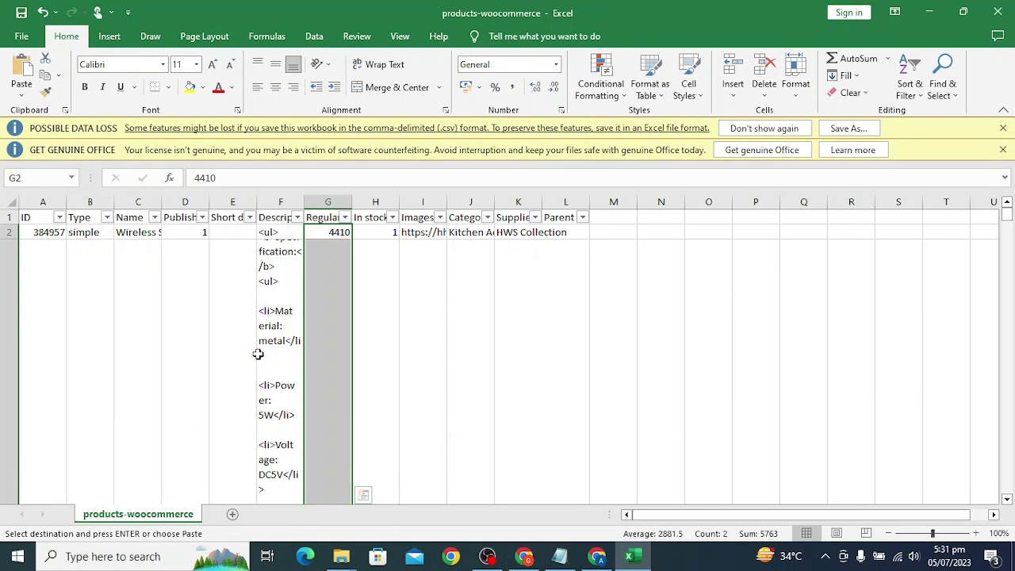
drag(41, 237, 51, 298)
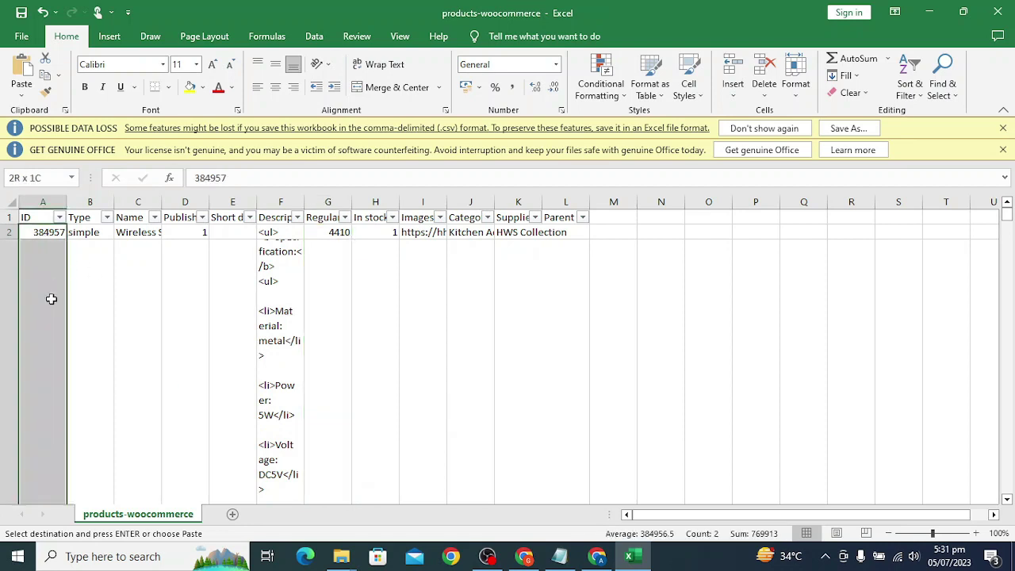
click(184, 306)
click(323, 280)
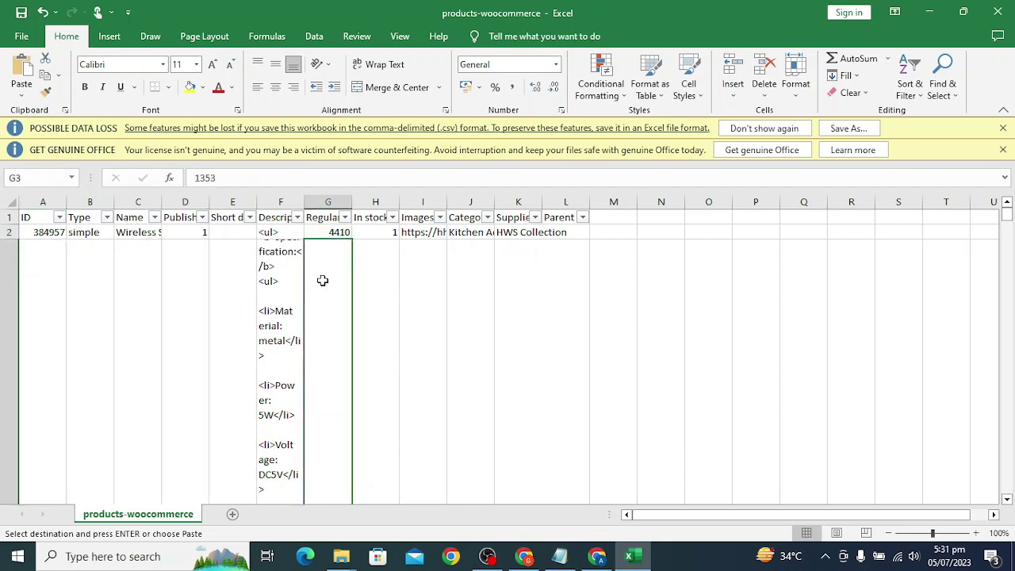
click(335, 233)
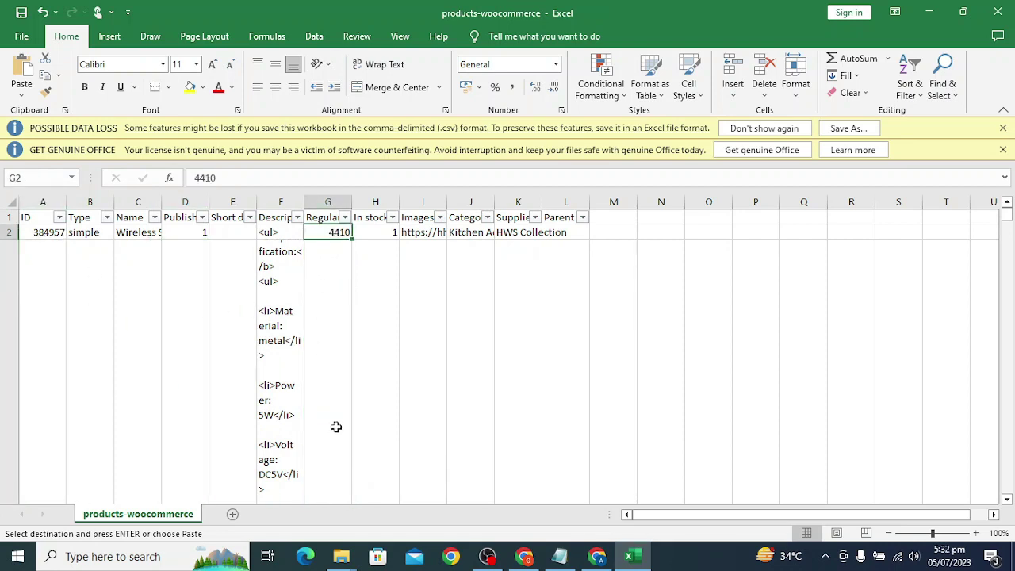
scroll(335, 426, down, 10)
scroll(338, 421, up, 10)
drag(328, 229, 341, 555)
click(37, 258)
scroll(355, 364, down, 1)
scroll(354, 364, up, 3)
Return to the WordPress importer, leave updating of existing products off, and continue with the products-woocommerce CSV upload
key(alt+Tab)
click(507, 366)
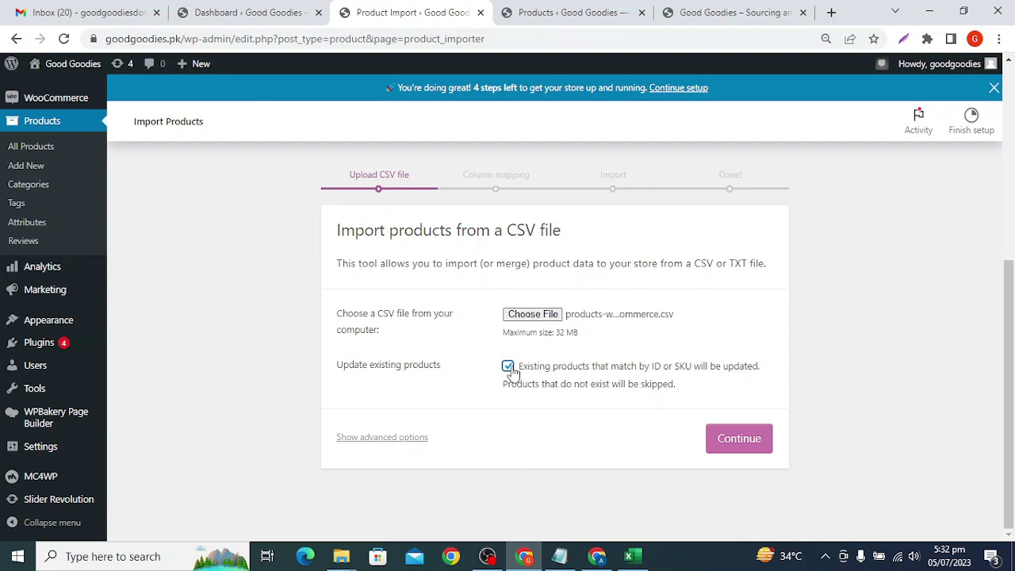
click(510, 369)
click(749, 441)
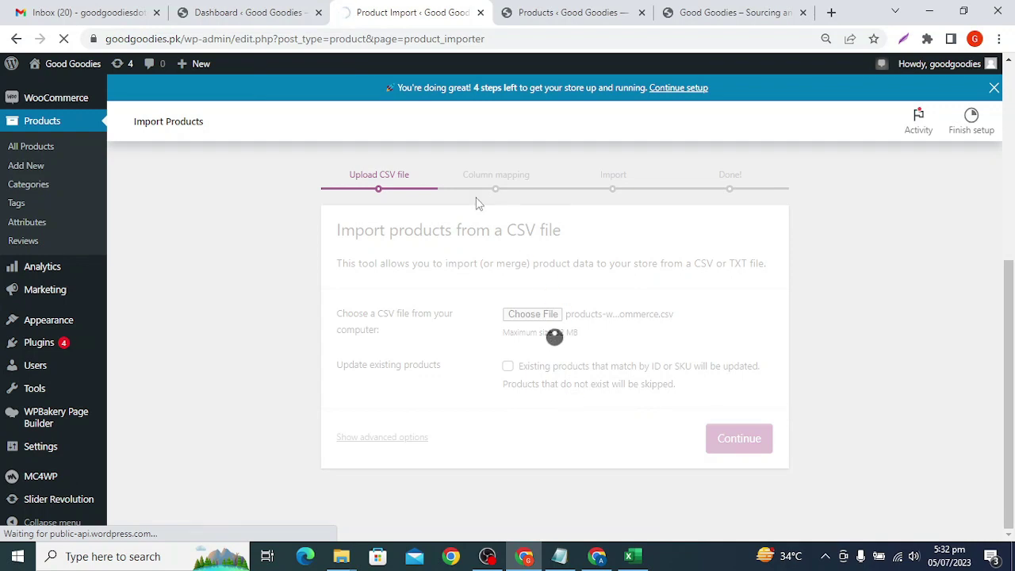
Switch to Excel and review the Regular price column from its header through the product rows
click(628, 555)
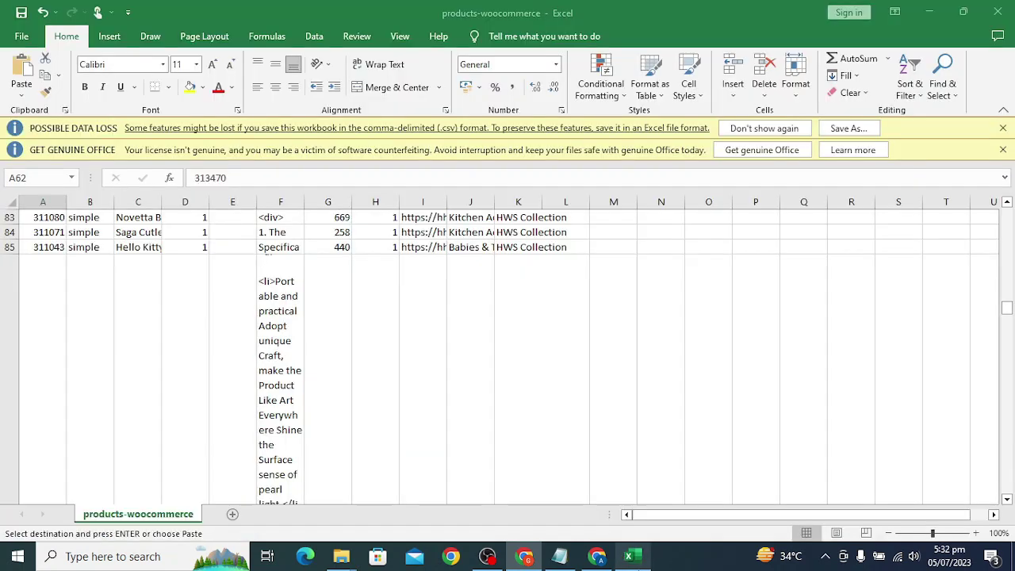
scroll(316, 287, up, 20)
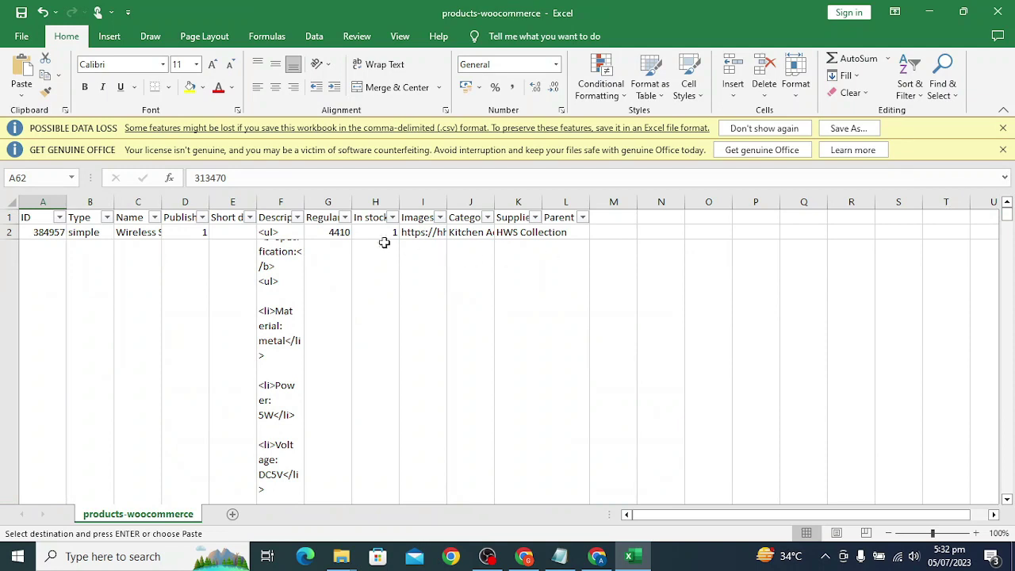
drag(335, 233, 331, 264)
scroll(335, 383, down, 5)
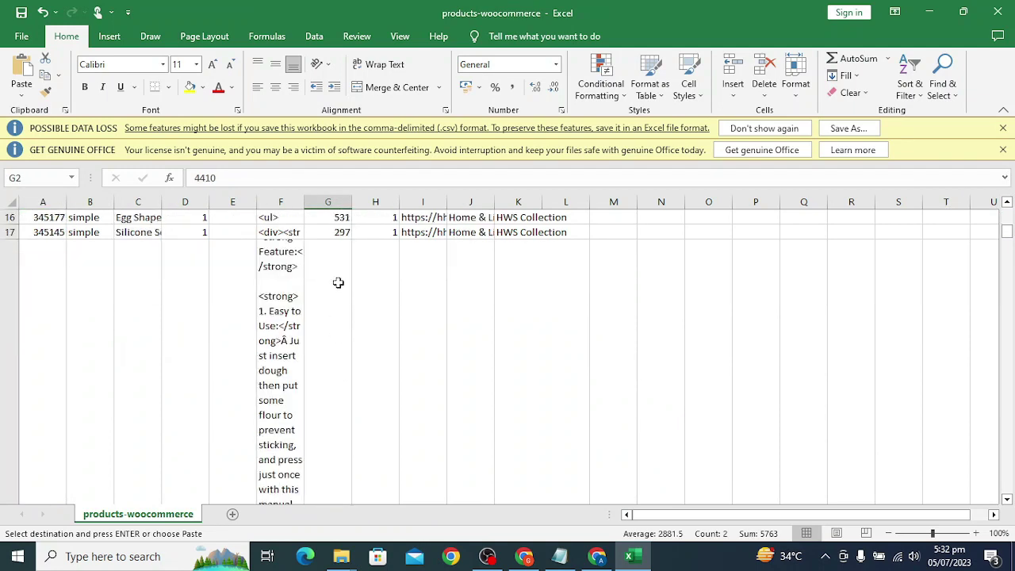
click(337, 235)
scroll(346, 415, up, 5)
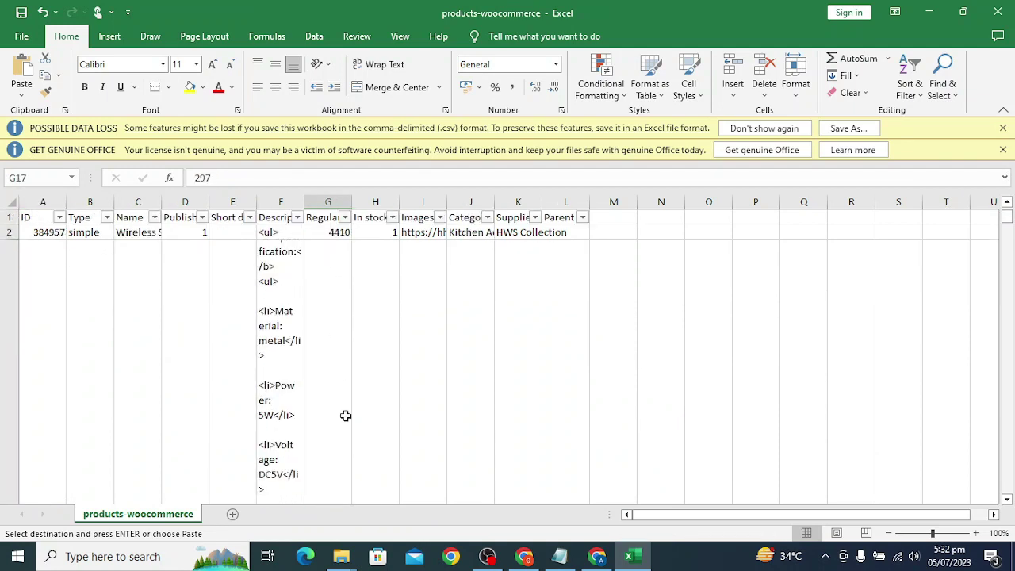
click(330, 221)
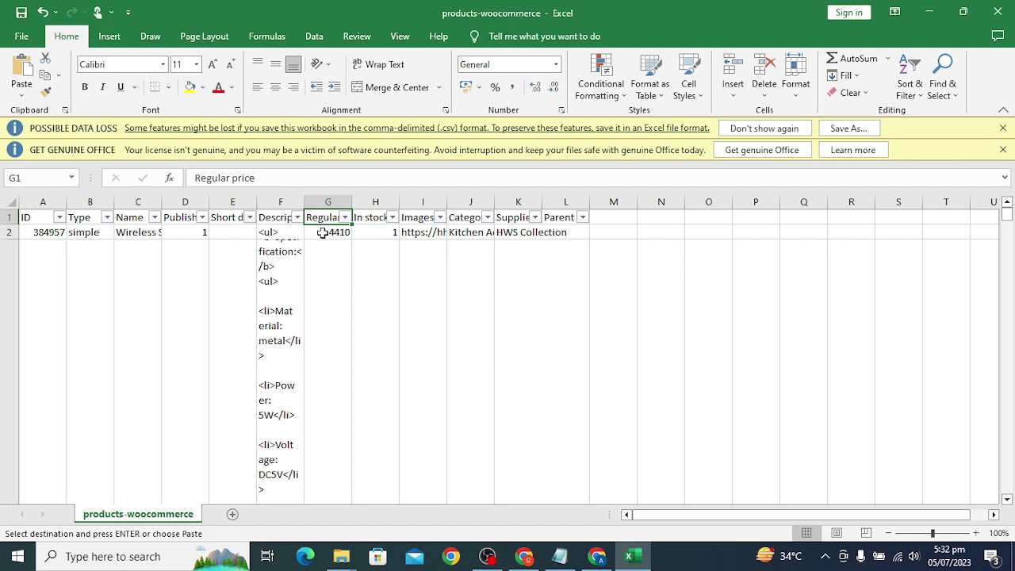
drag(323, 232, 356, 235)
Inspect the In stock, Images and Categories columns for the products in the sheet
click(371, 221)
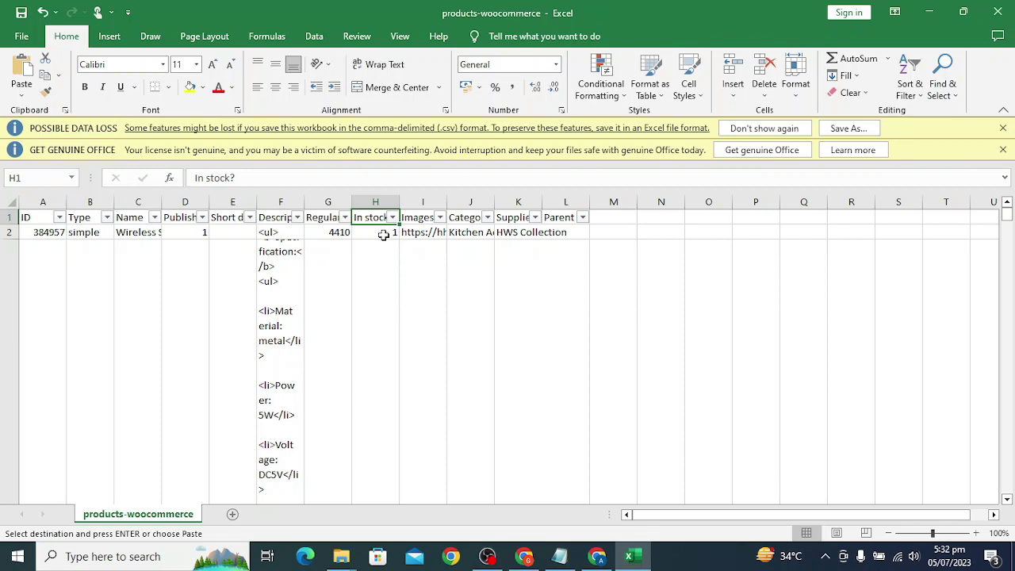
click(384, 272)
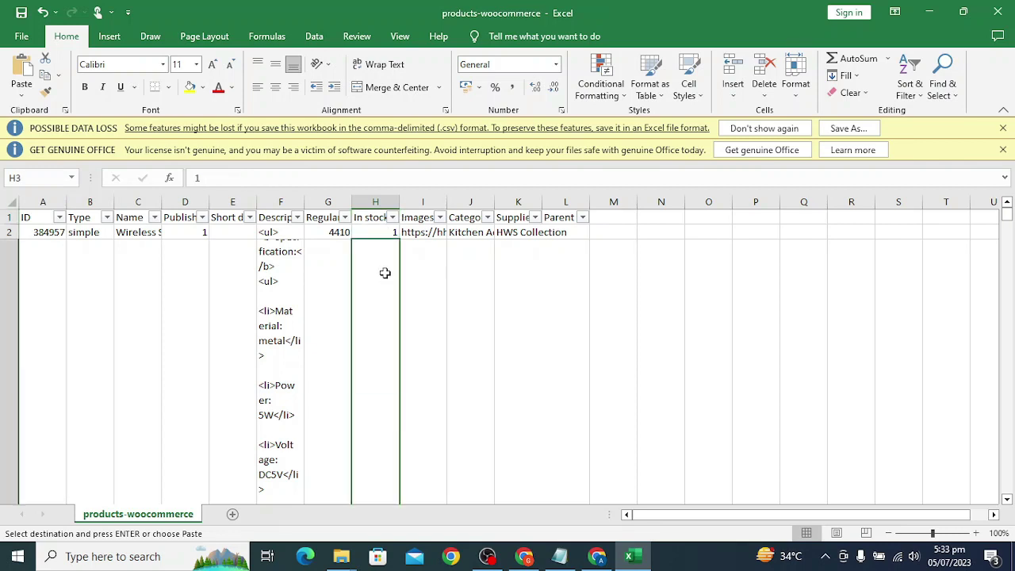
scroll(391, 301, down, 1)
scroll(392, 304, up, 1)
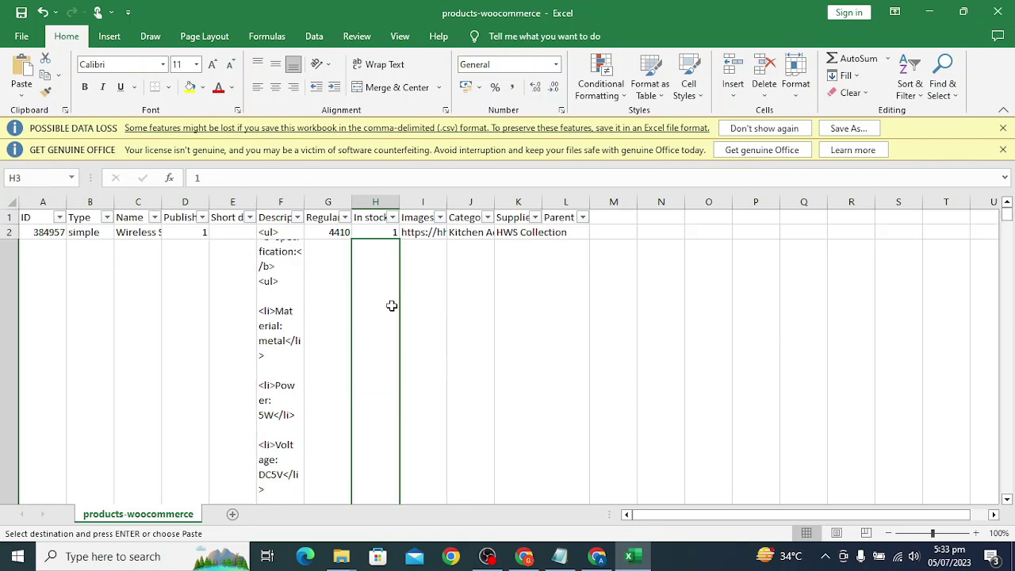
click(389, 234)
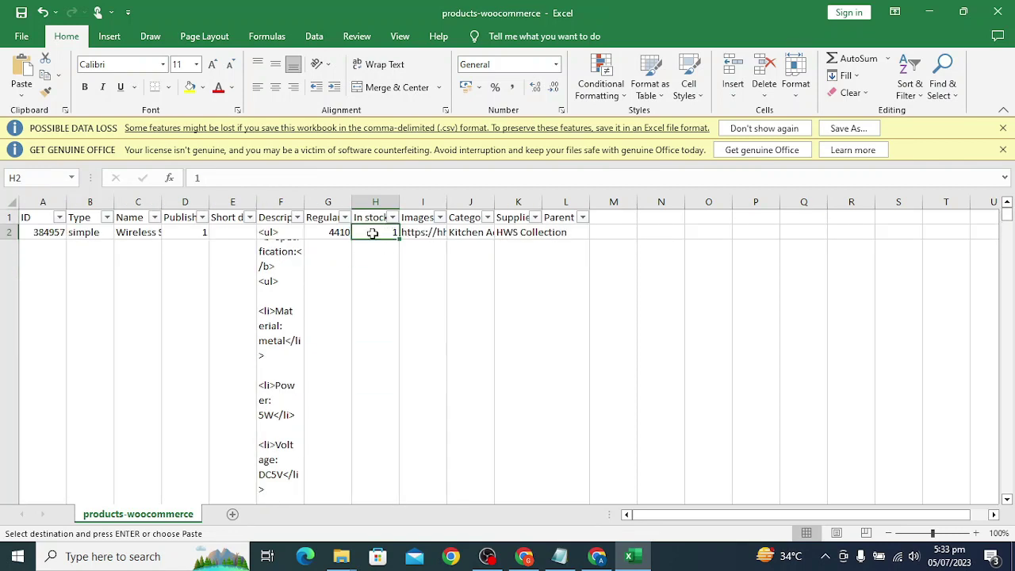
click(432, 232)
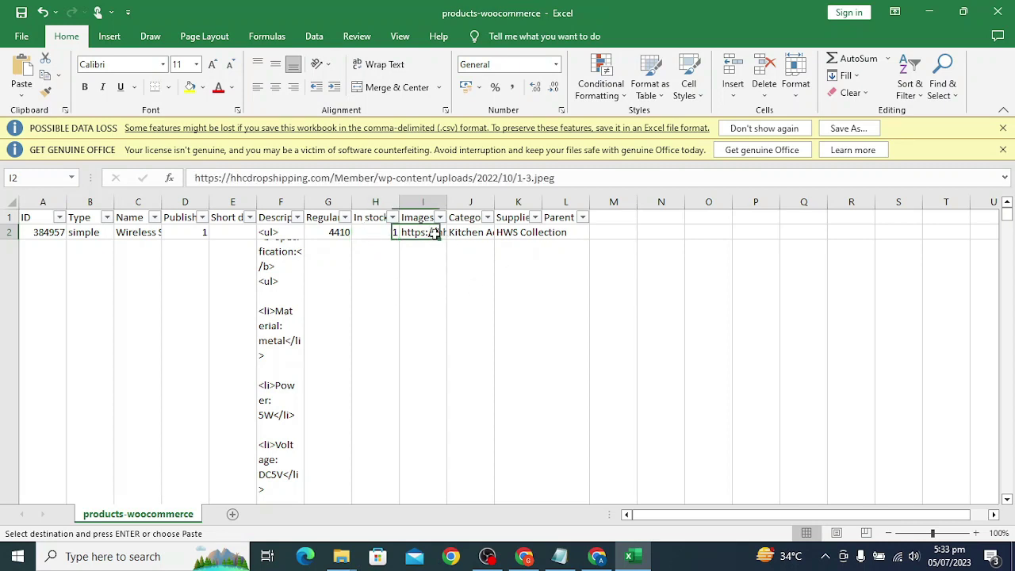
click(478, 229)
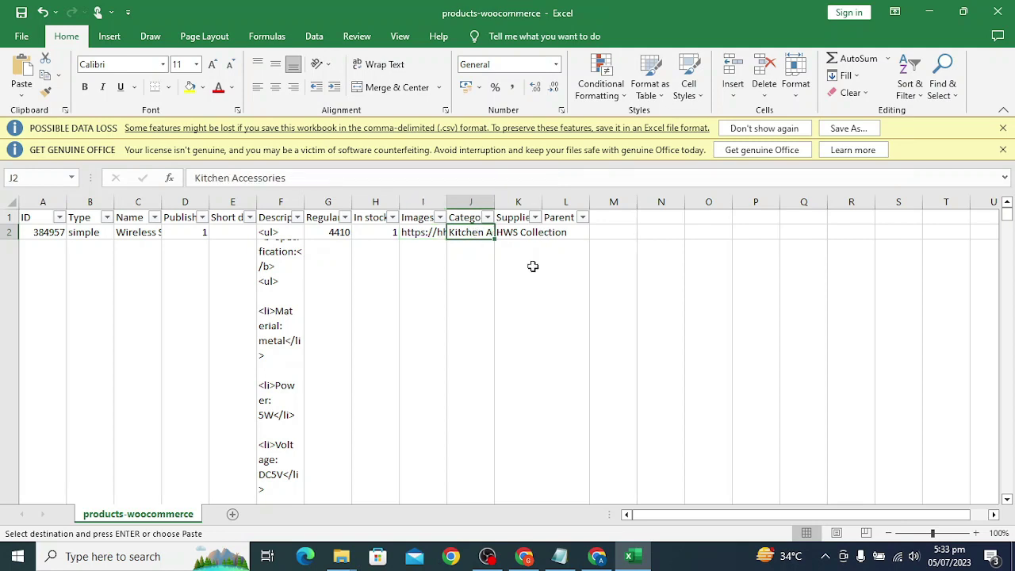
scroll(512, 327, down, 5)
scroll(512, 326, down, 6)
scroll(512, 326, up, 16)
Inspect the Supplier column in the product sheet, leaving the column in place
click(533, 231)
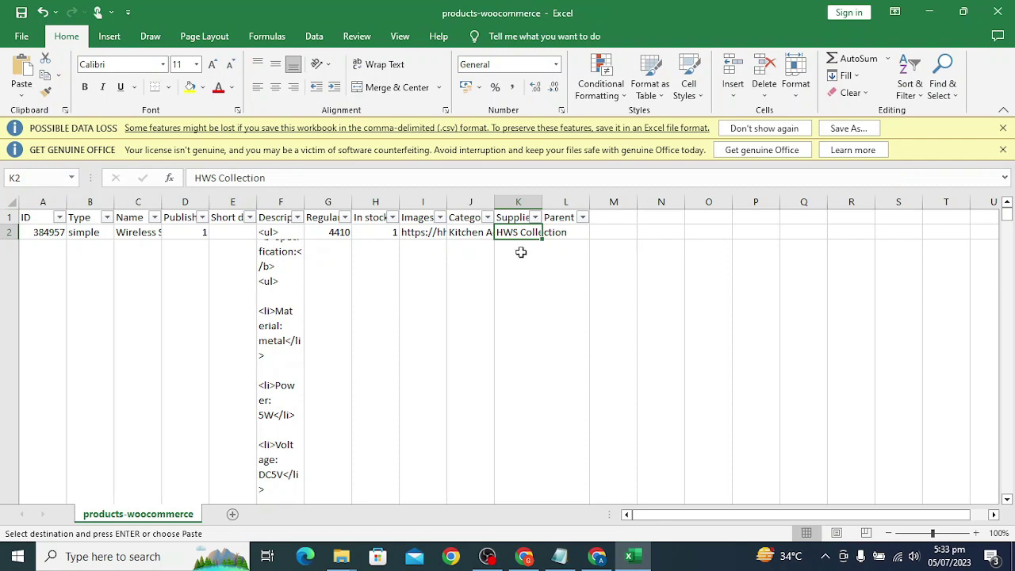
click(518, 202)
right_click(518, 204)
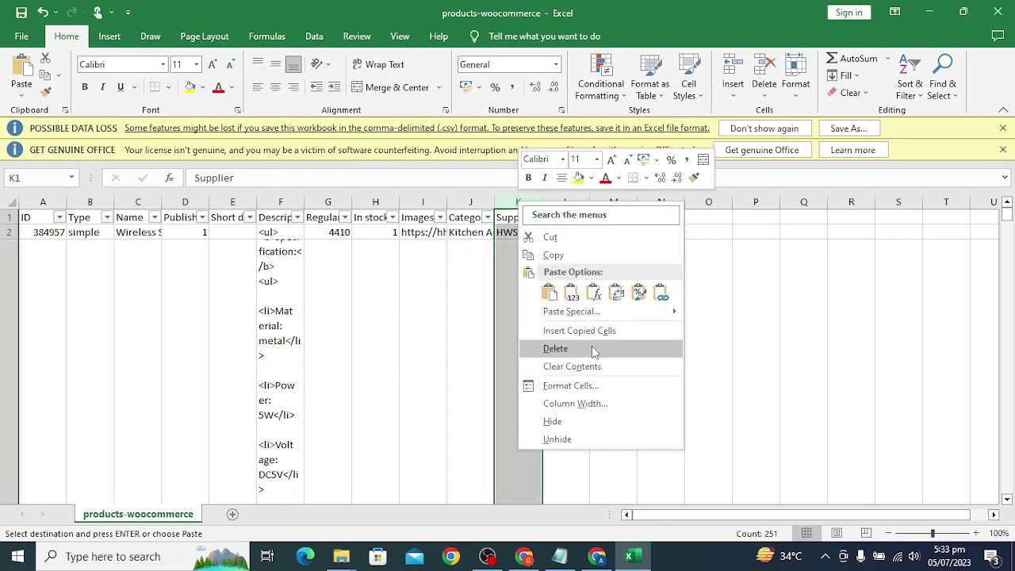
key(Escape)
Switch to the importer's column mapping and compare its fields from ID to Description with the sheet's Name column
key(alt+Tab)
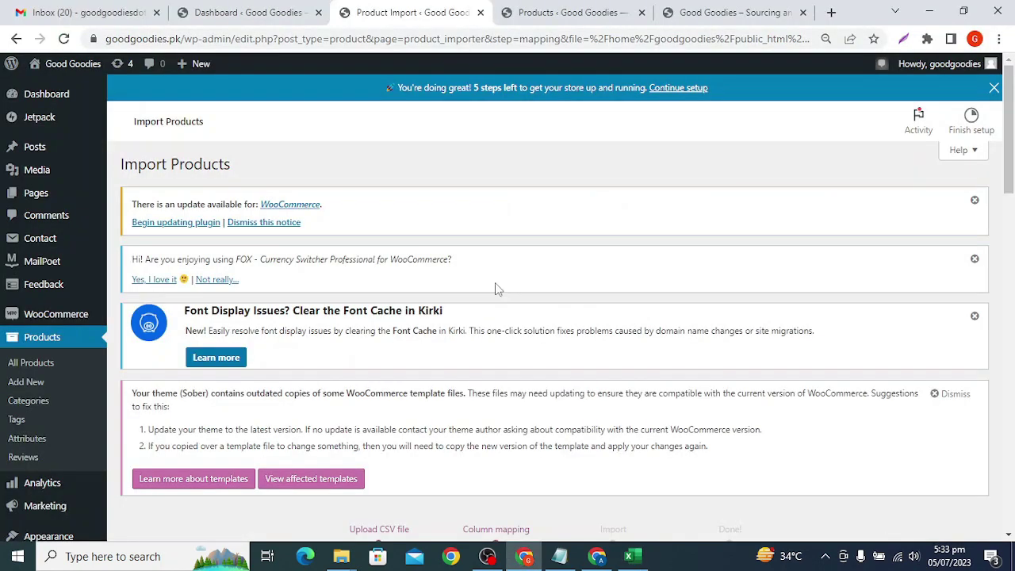
scroll(469, 303, down, 5)
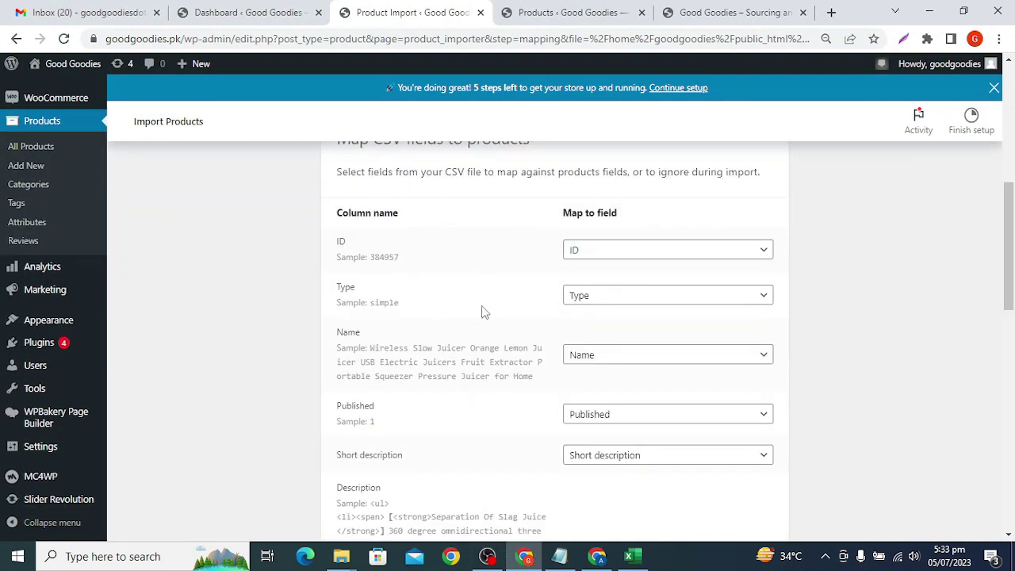
key(alt+Tab)
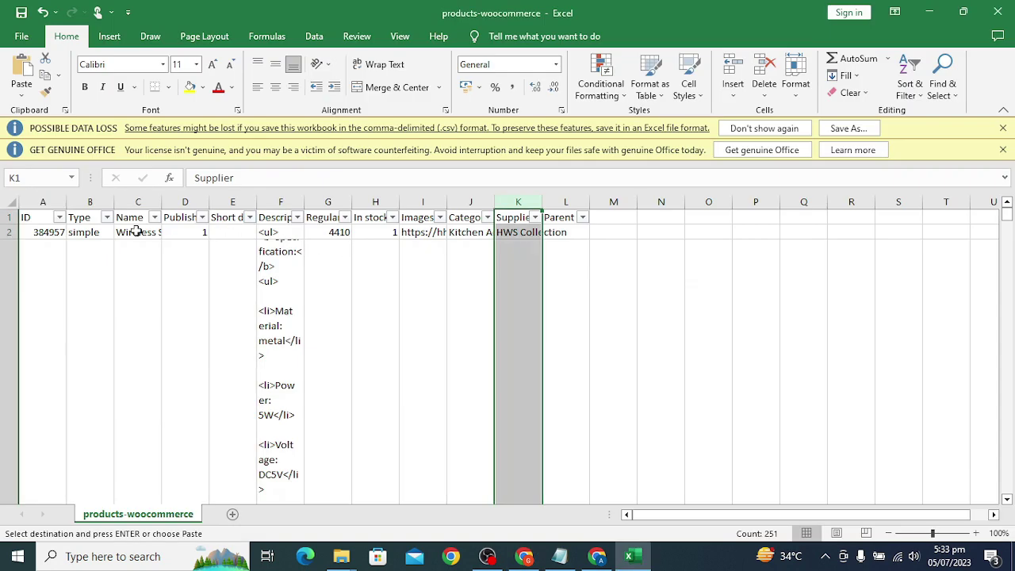
click(131, 219)
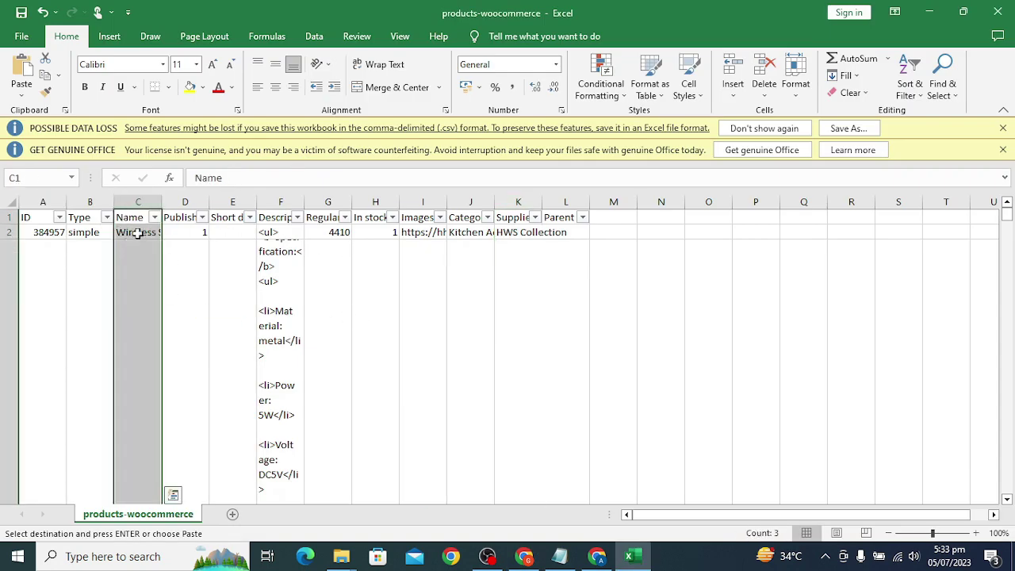
click(138, 234)
key(alt+Tab)
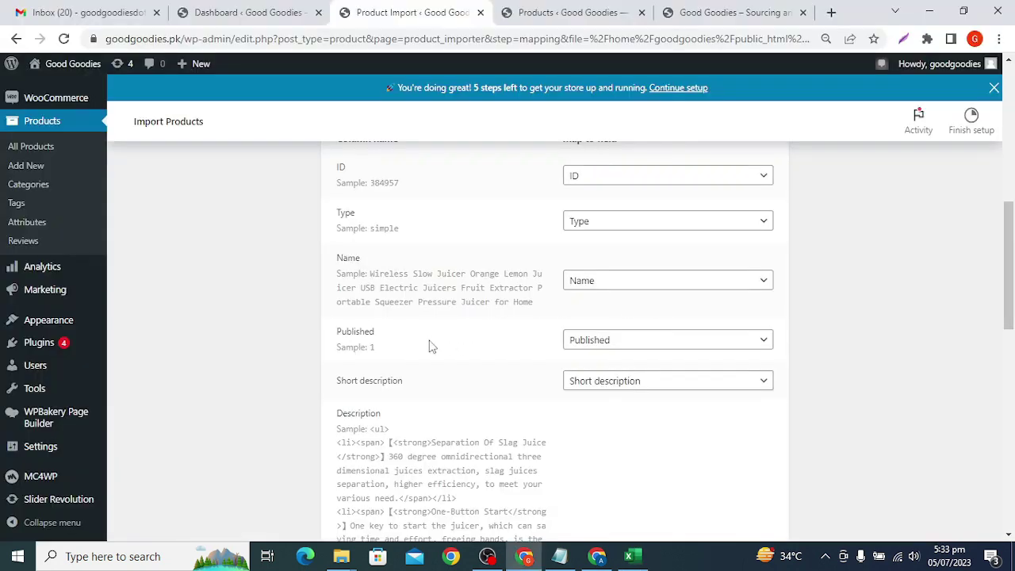
scroll(767, 354, down, 1)
scroll(767, 354, down, 1)
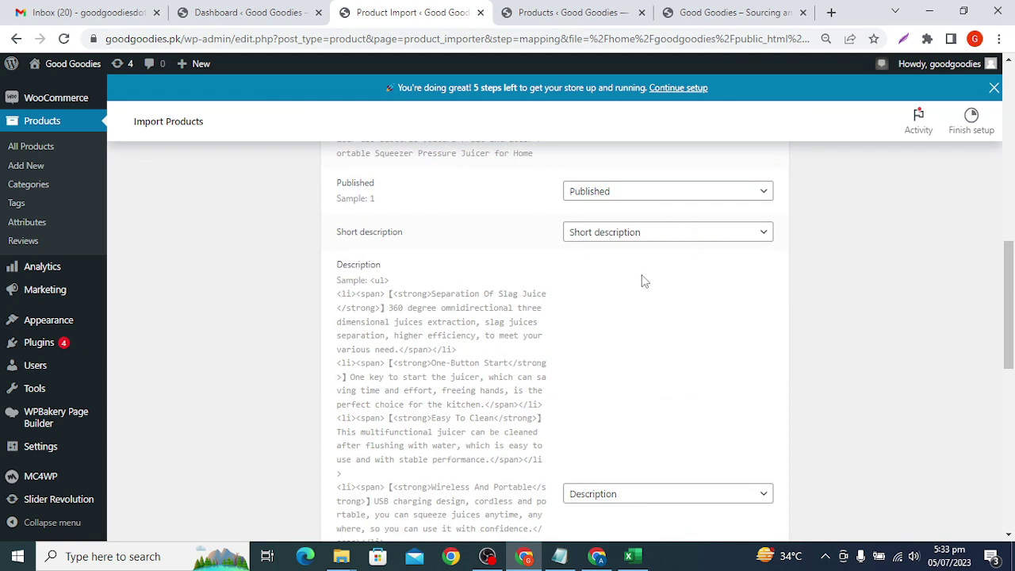
scroll(641, 274, down, 2)
scroll(555, 333, up, 4)
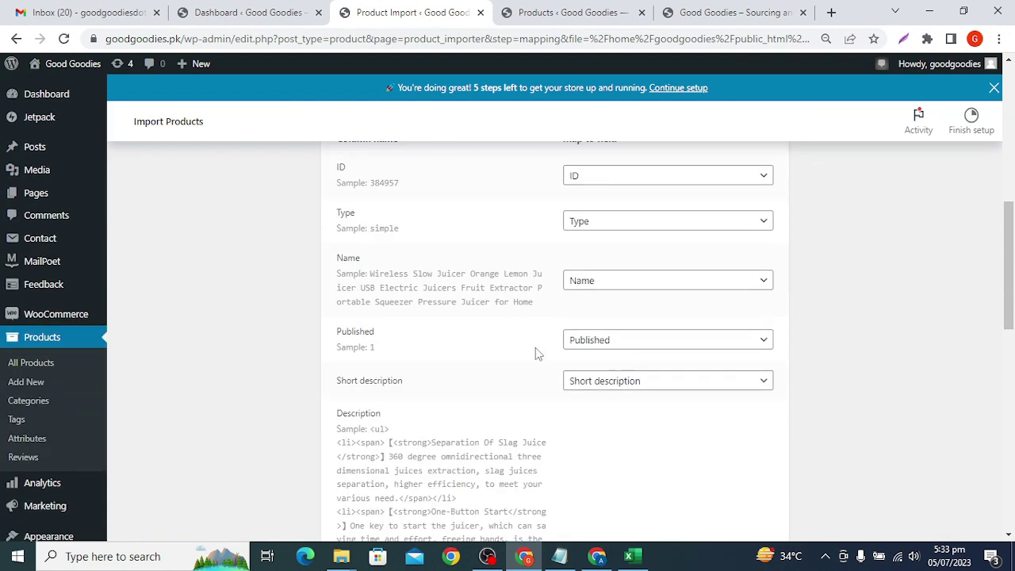
Check the sample values mapped to Name, Regular price and Images in the importer's column mapping
drag(337, 273, 534, 310)
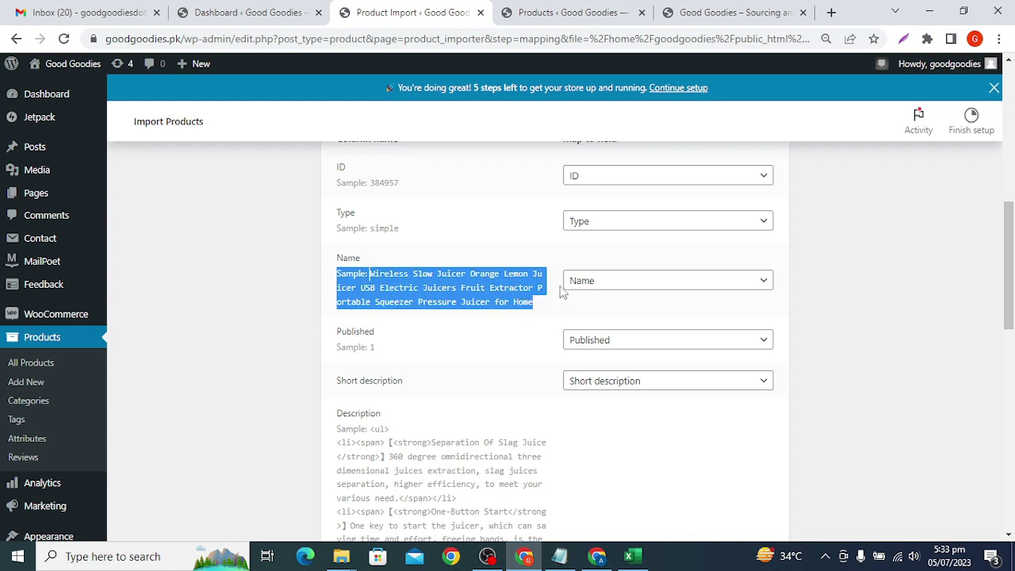
click(442, 284)
scroll(468, 389, down, 6)
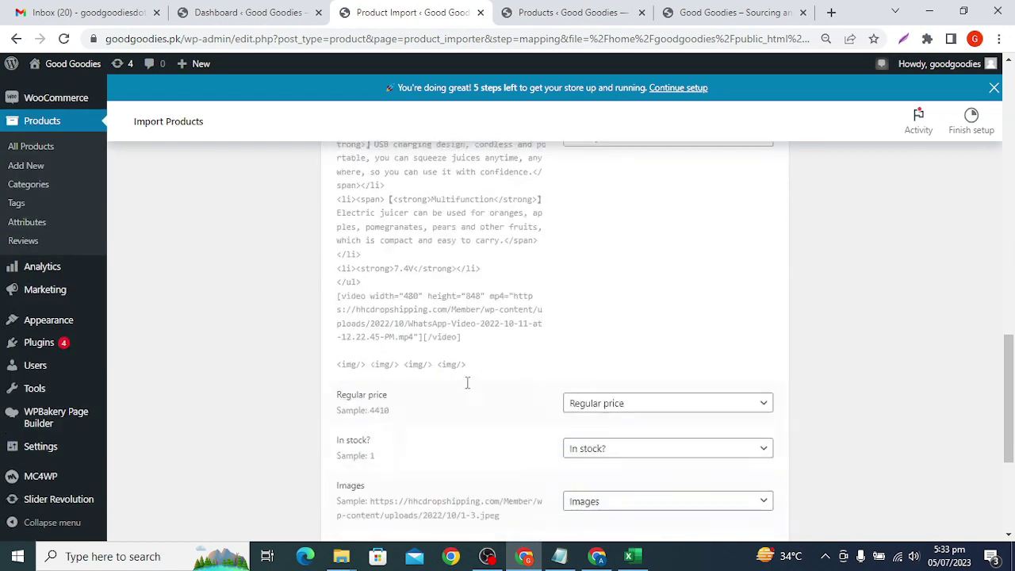
scroll(467, 389, down, 2)
double_click(385, 247)
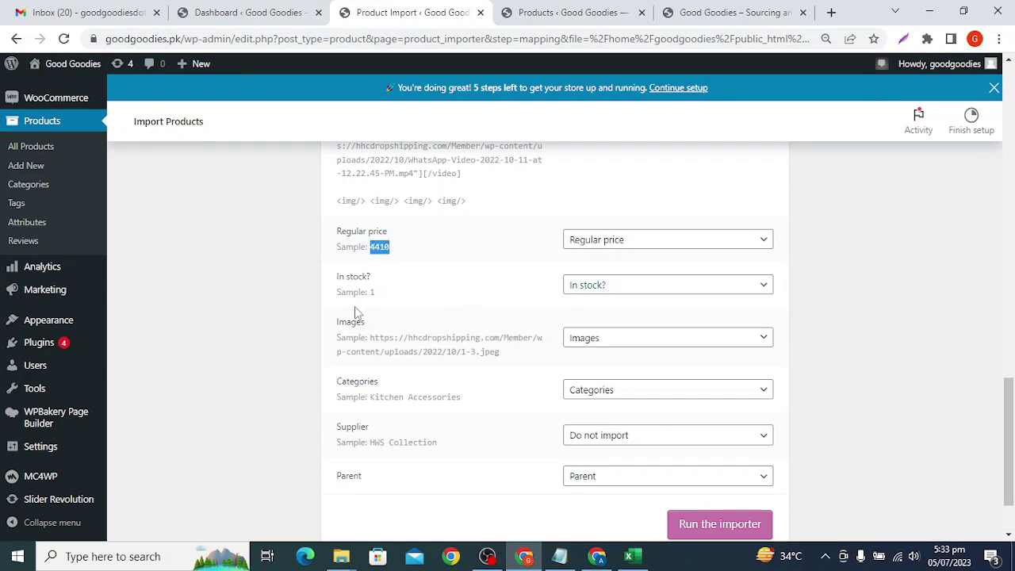
drag(380, 338, 505, 358)
scroll(514, 357, down, 1)
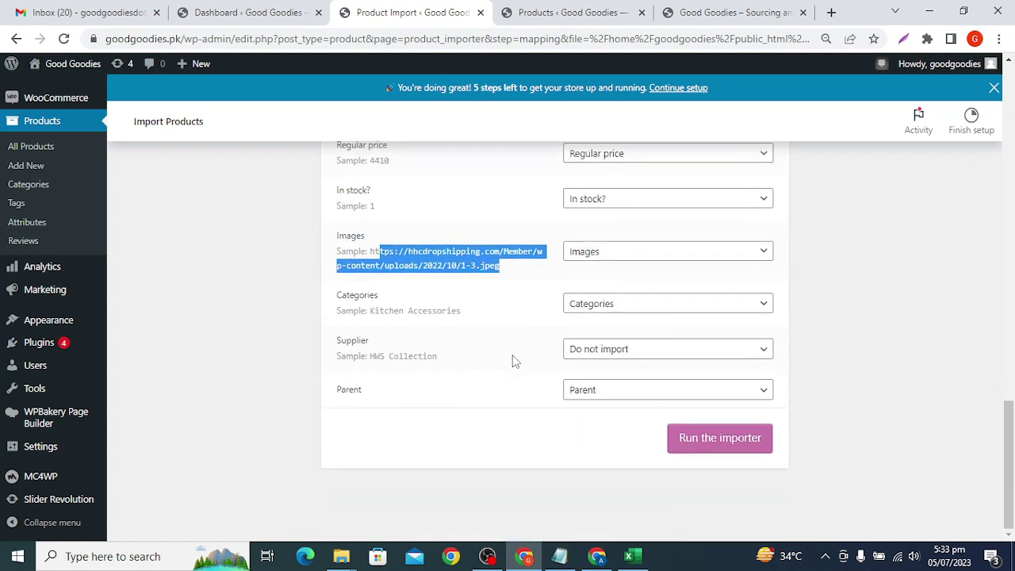
Review the mapping options for the Supplier column and leave it on Do not import
click(426, 306)
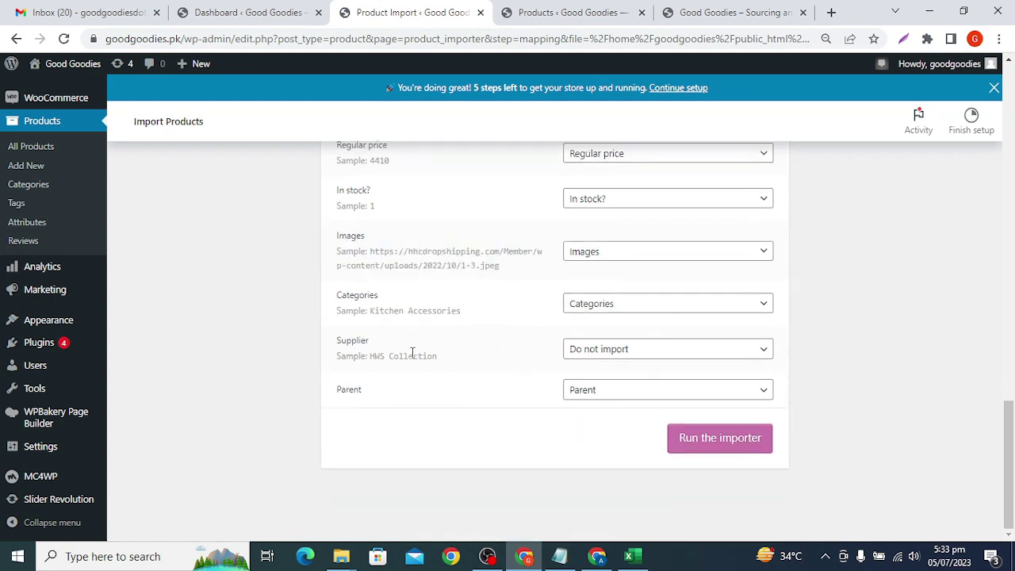
drag(335, 342, 573, 363)
click(616, 354)
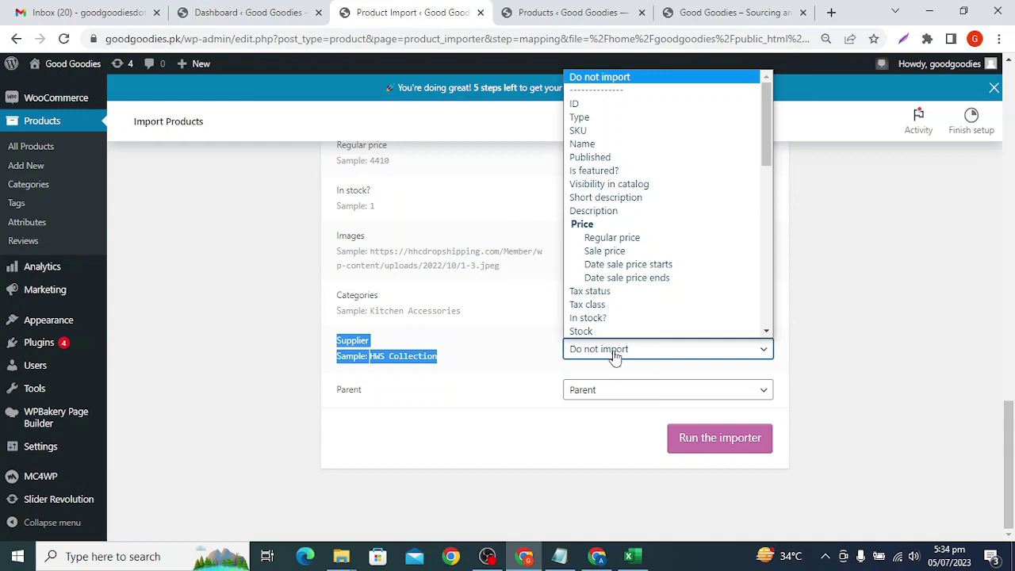
click(488, 365)
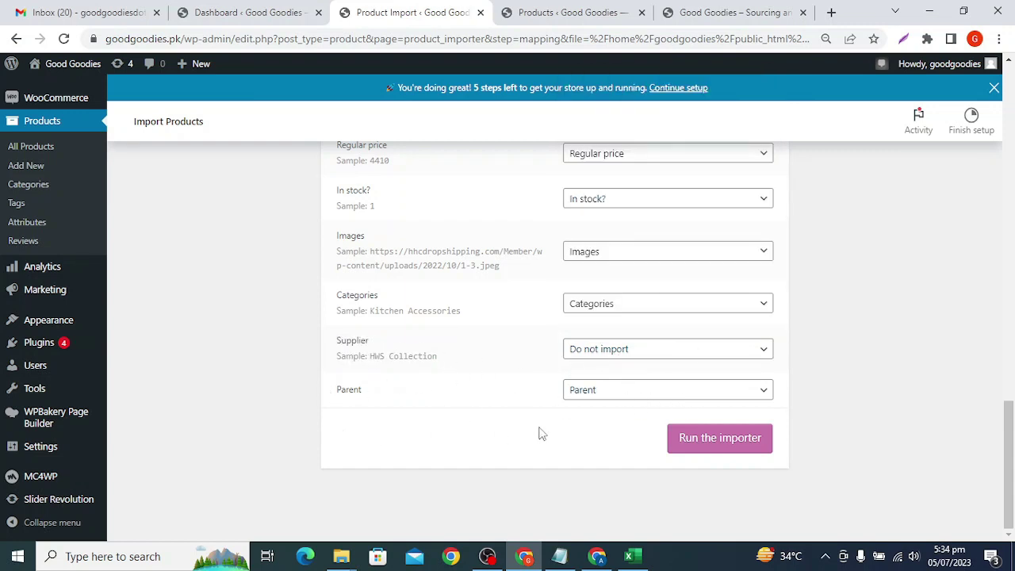
Recheck the column mapping and run the importer for the products CSV
scroll(487, 417, up, 20)
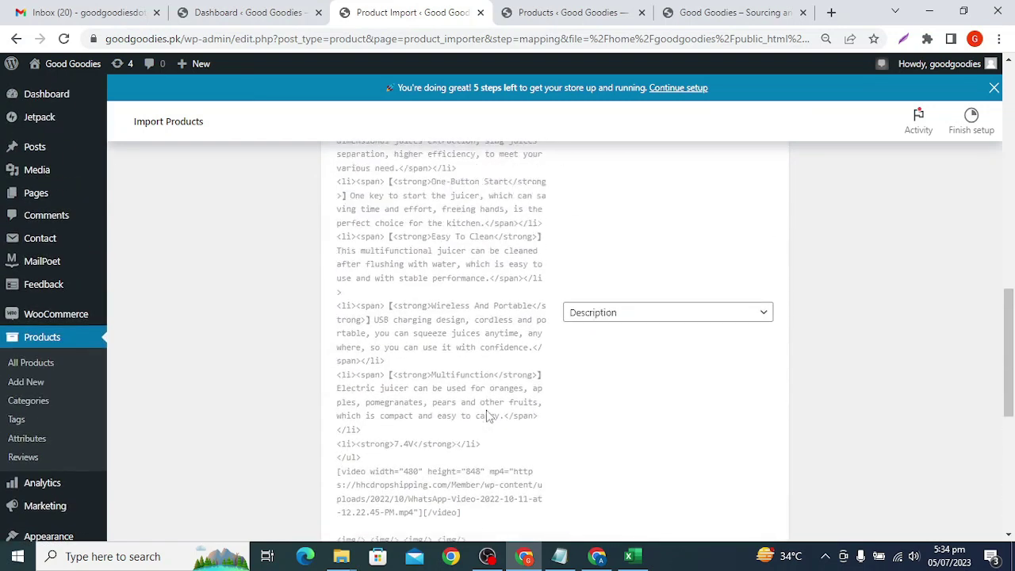
scroll(487, 417, down, 20)
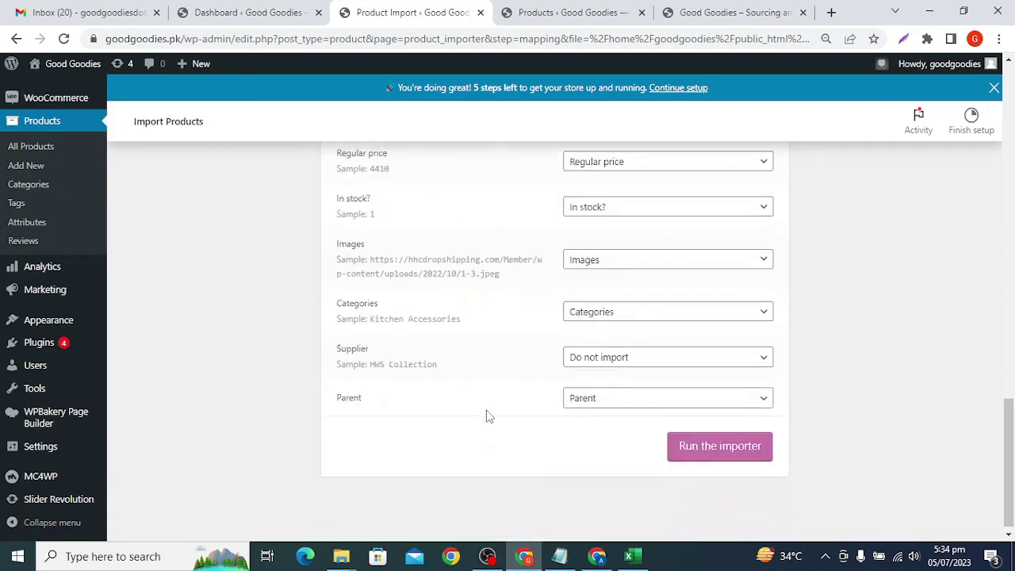
click(704, 432)
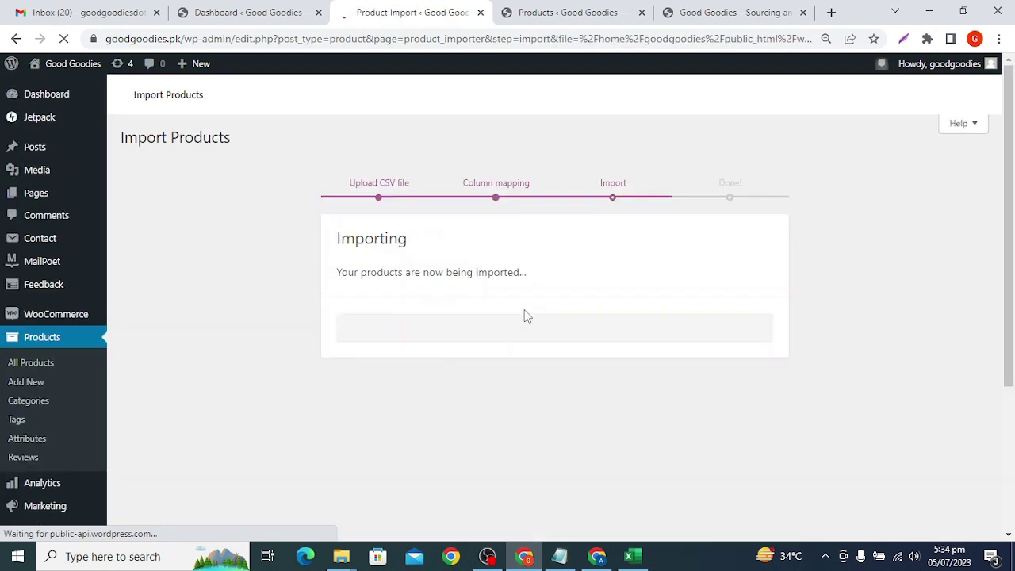
scroll(500, 326, down, 3)
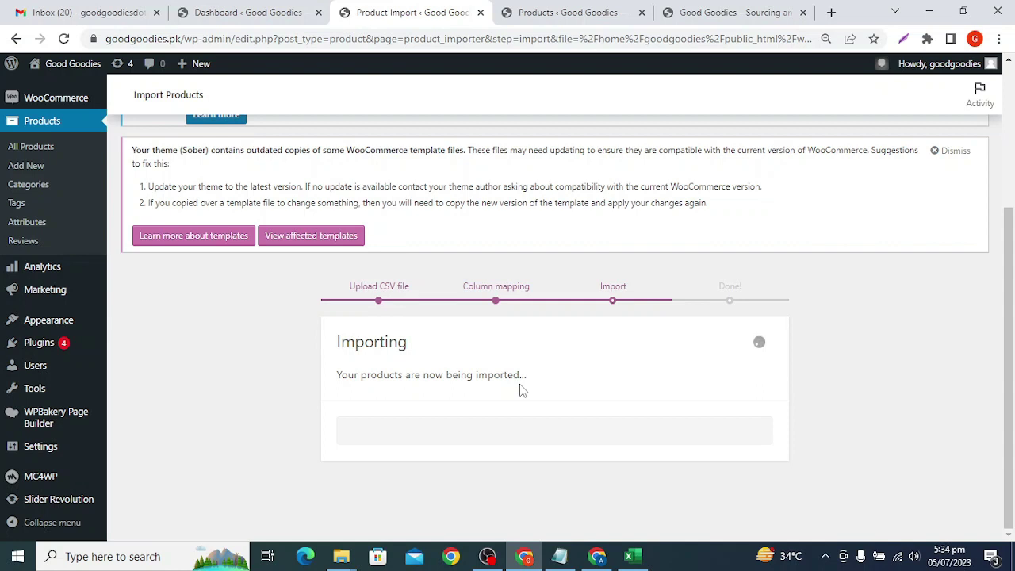
Switch to Excel, count the product IDs from row 2 to the last row, and return to the import page
click(632, 556)
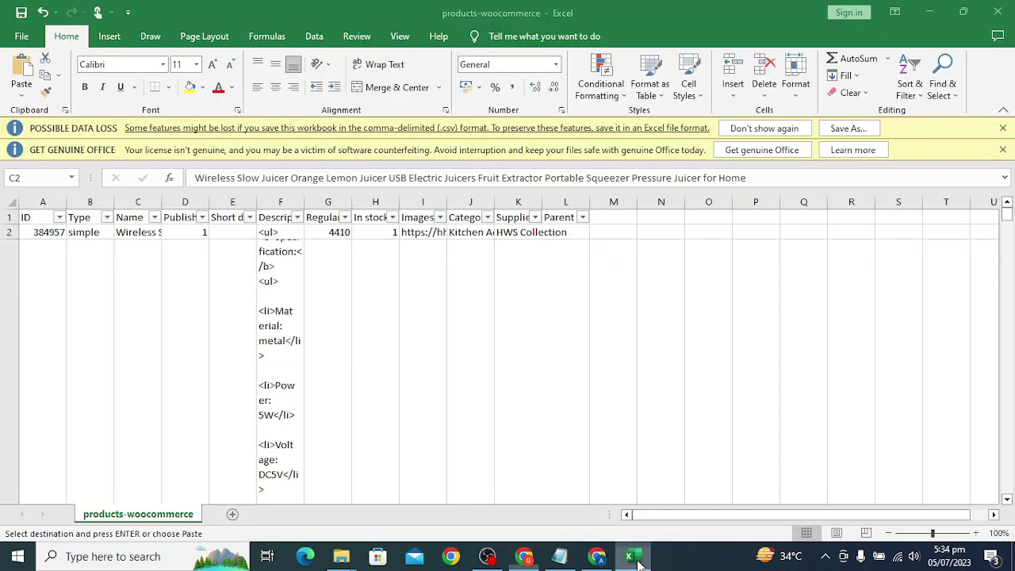
click(46, 232)
key(ctrl+shift+Down)
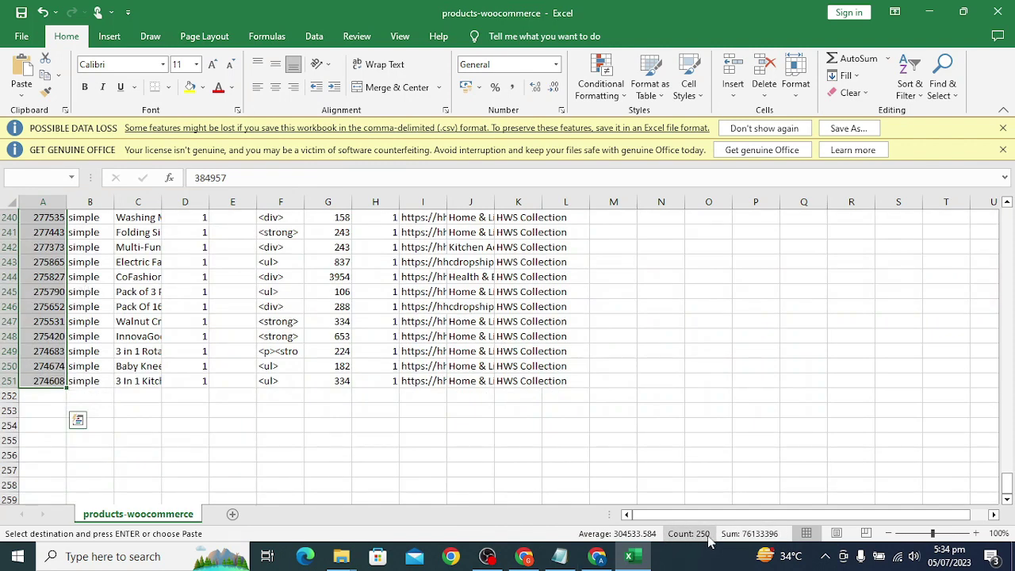
scroll(414, 398, up, 15)
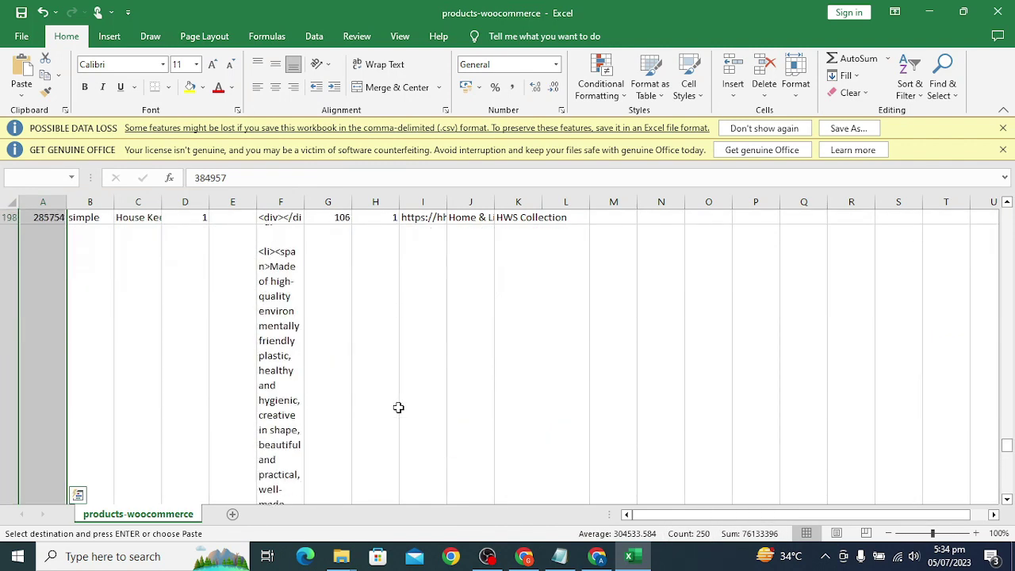
drag(1007, 425, 1005, 216)
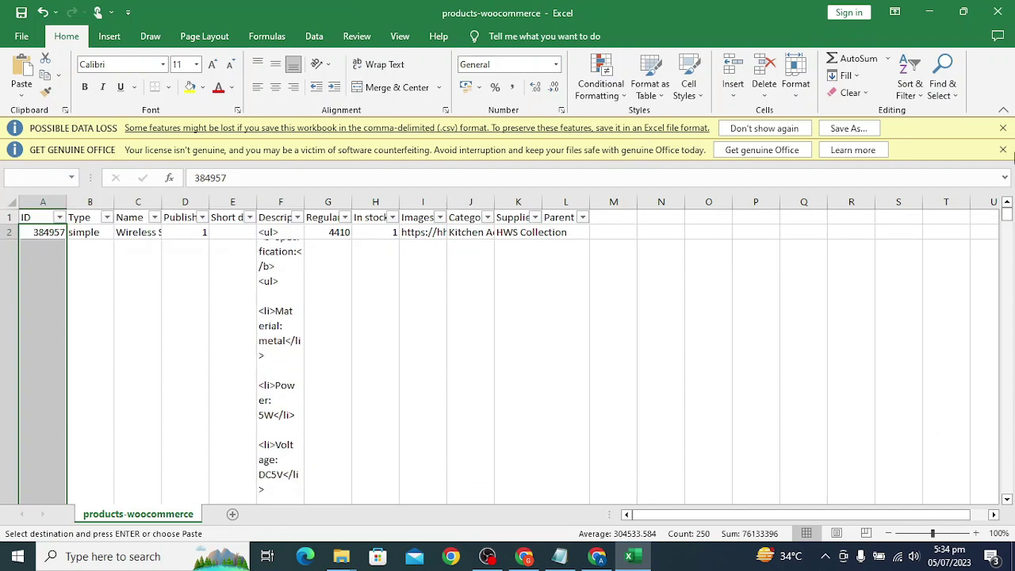
click(624, 558)
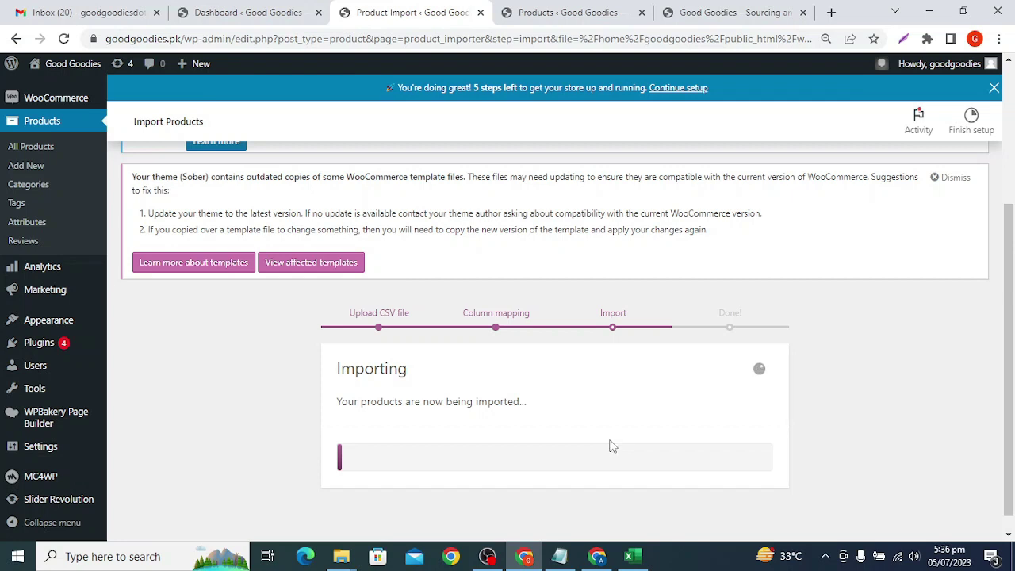
click(487, 554)
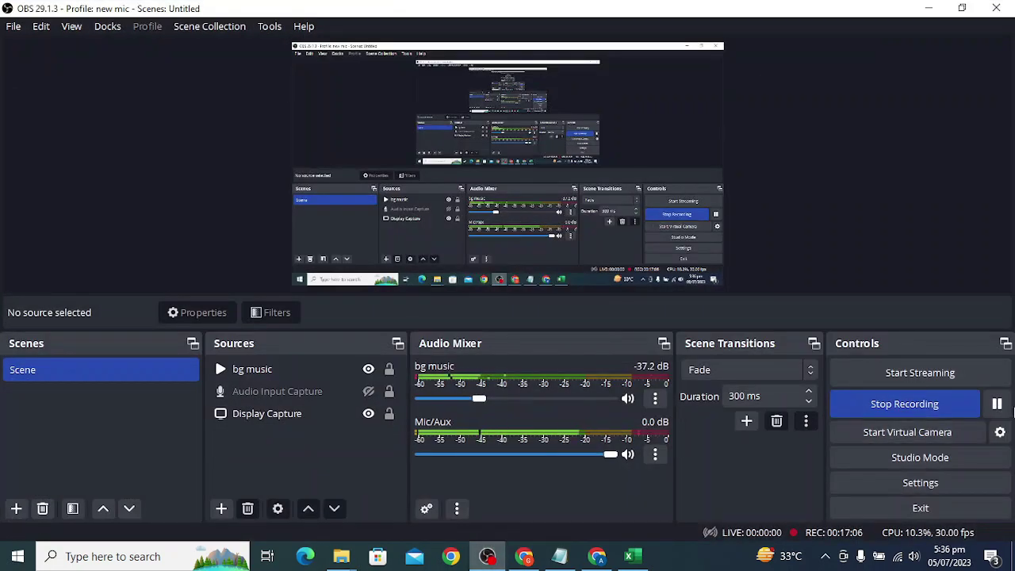
click(997, 403)
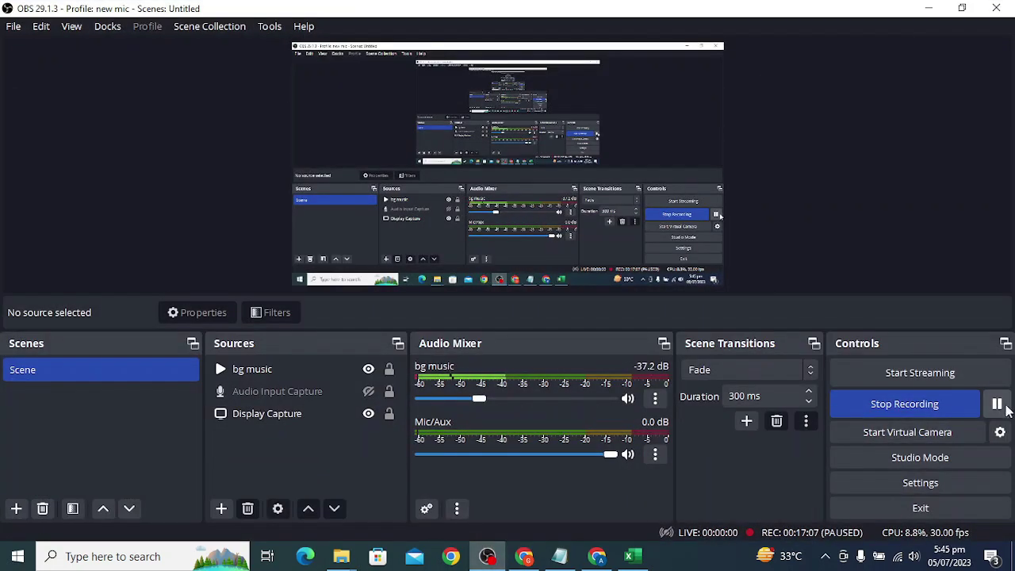
click(996, 404)
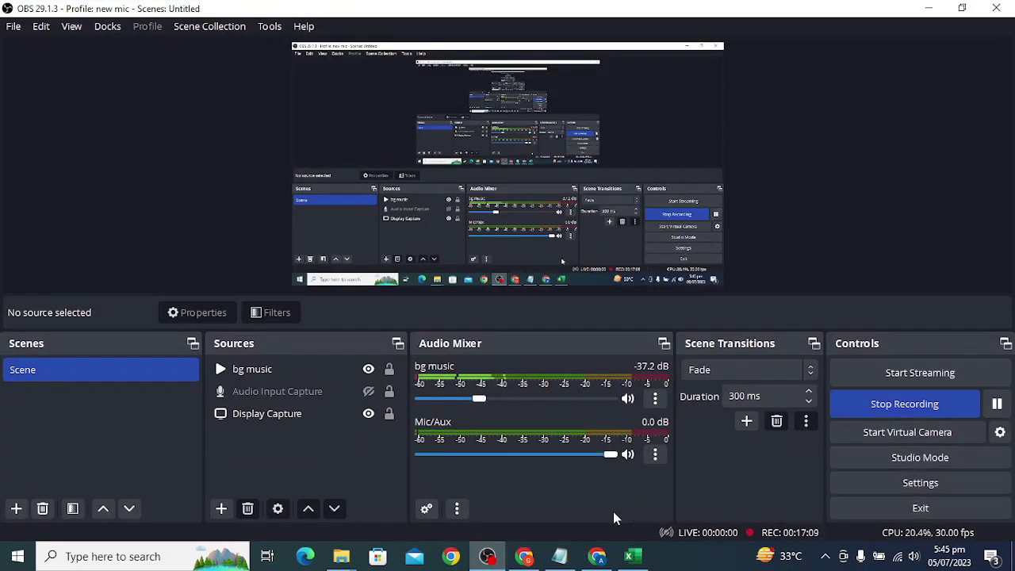
mouse_move(489, 559)
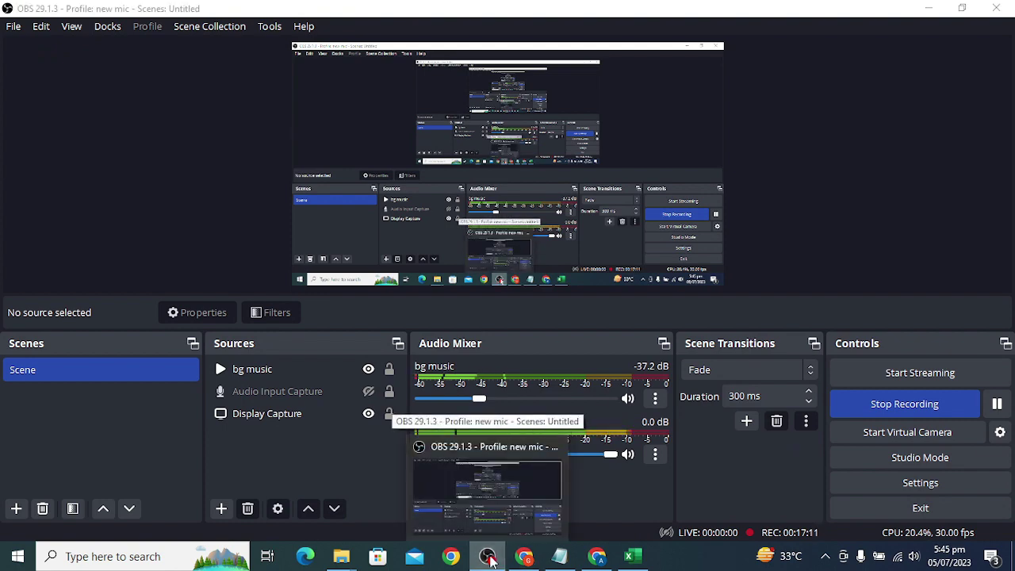
click(471, 520)
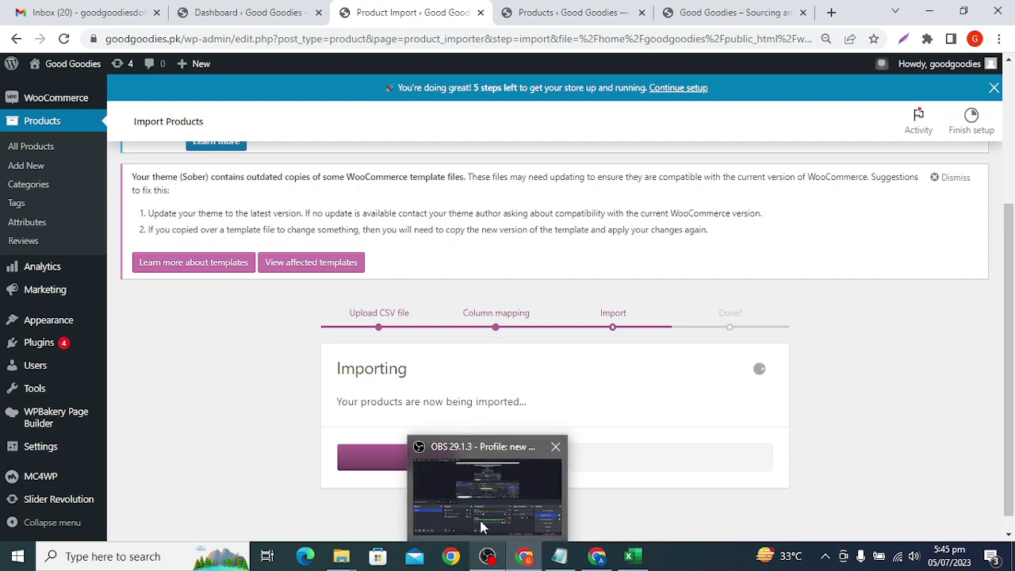
click(467, 480)
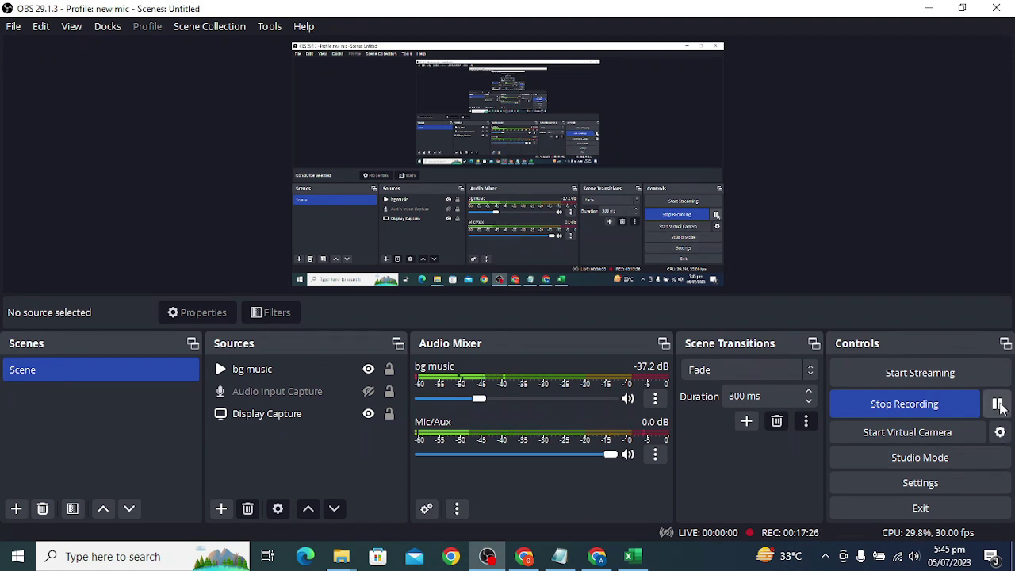
click(997, 403)
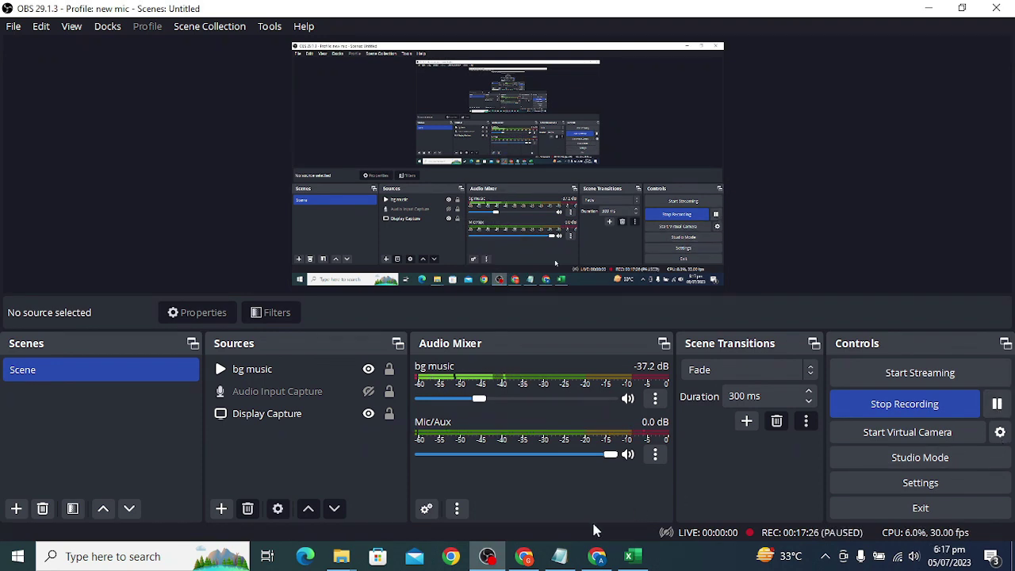
Switch to the Chrome browser and run a Google search for "406 acceptable" in a new tab
click(522, 557)
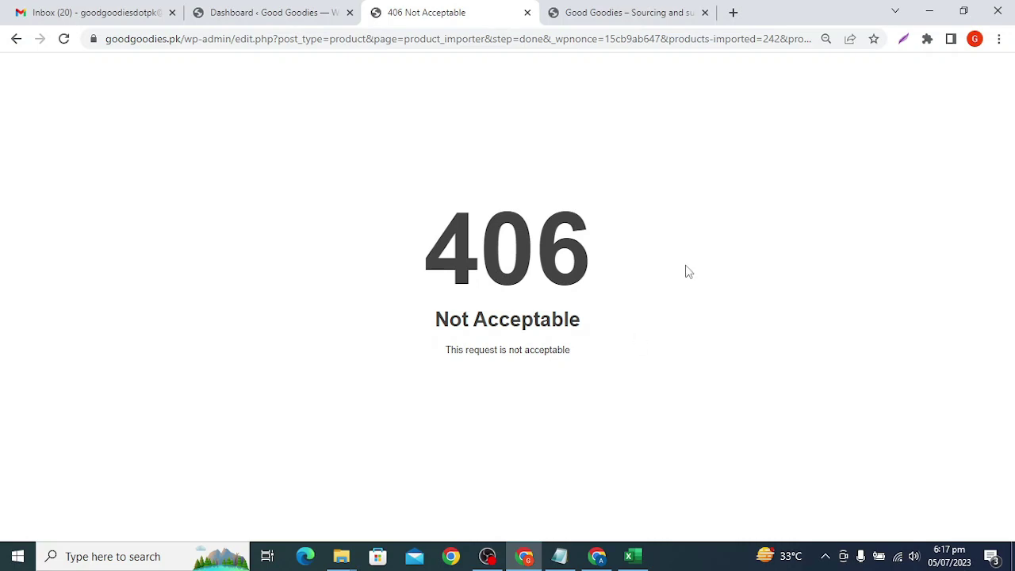
click(742, 7)
text(406 )
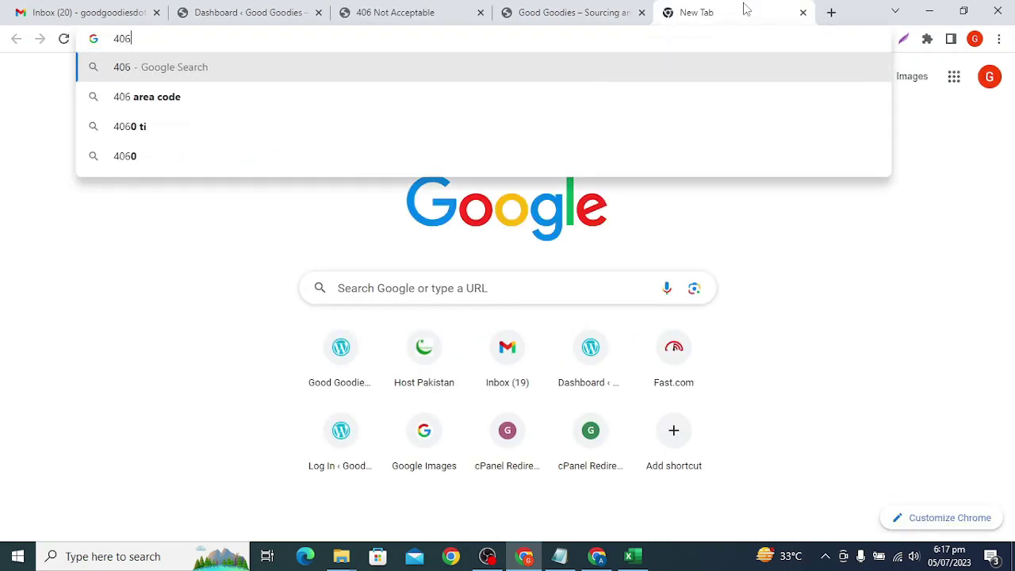
text(acceptable)
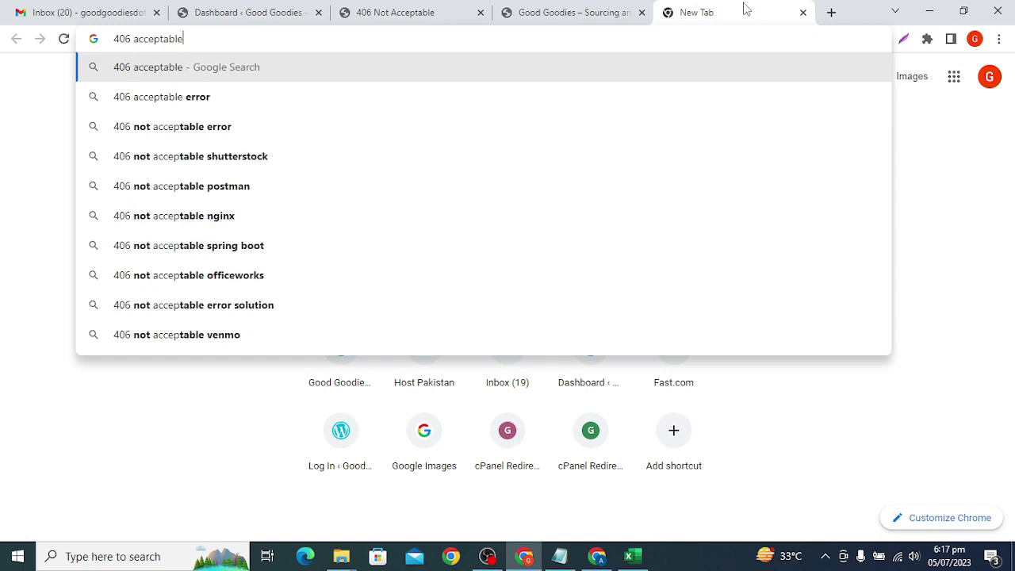
key(Return)
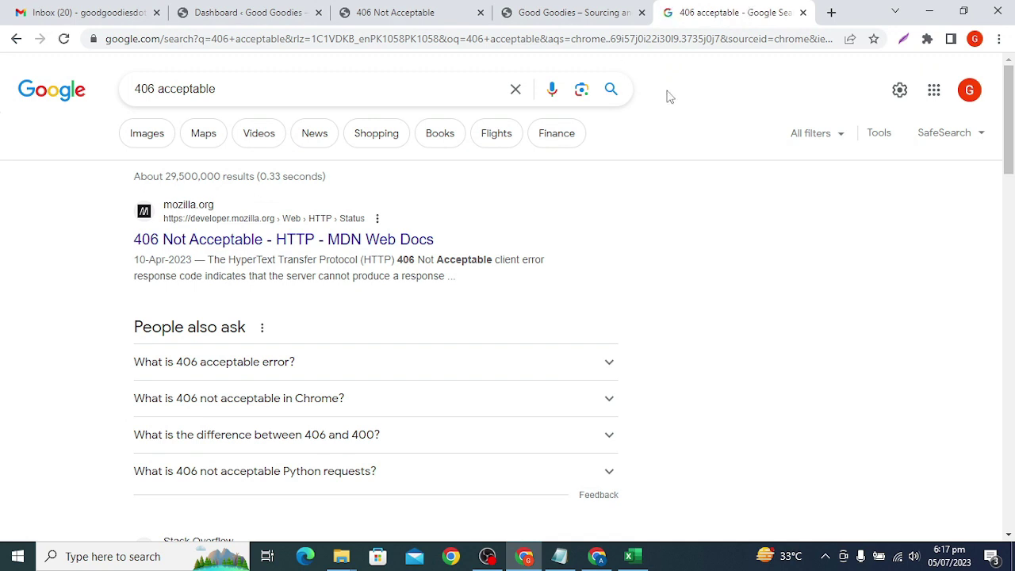
Read the search result snippets explaining the 406 Not Acceptable error, including those from Stack Overflow, Airbrake and http.dev
scroll(604, 210, down, 2)
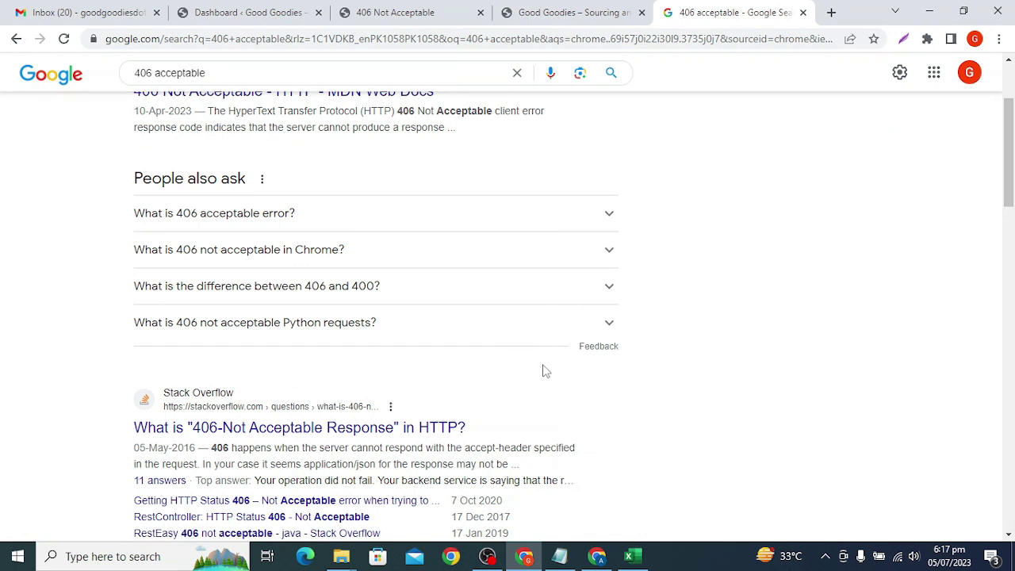
scroll(543, 371, down, 1)
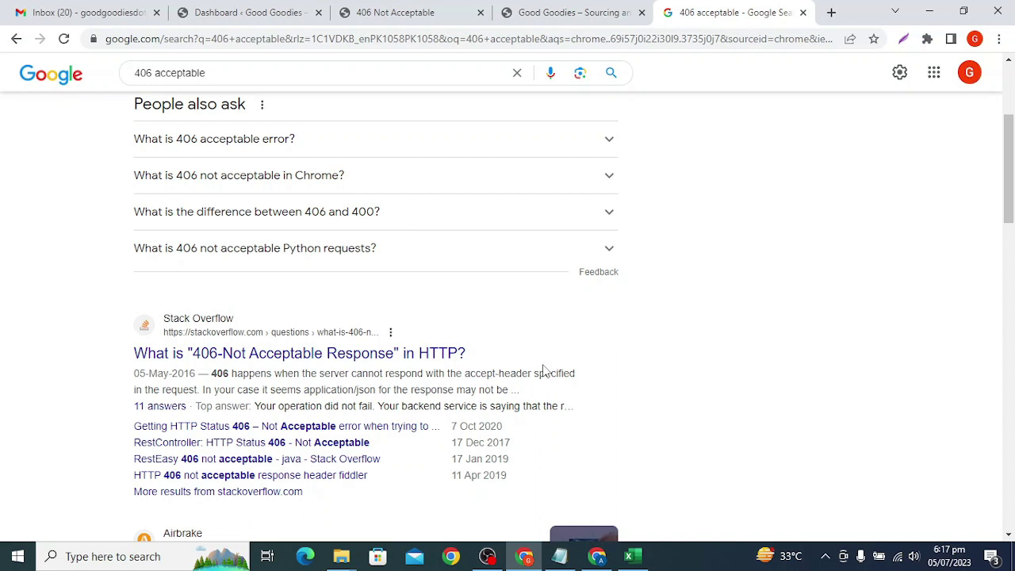
scroll(543, 371, down, 1)
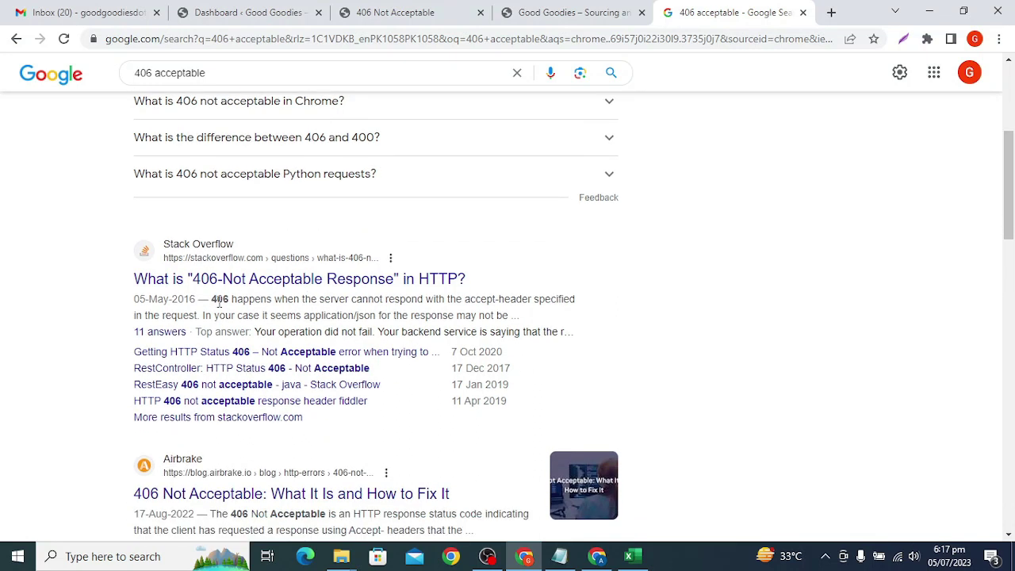
drag(215, 302, 496, 332)
scroll(463, 363, down, 2)
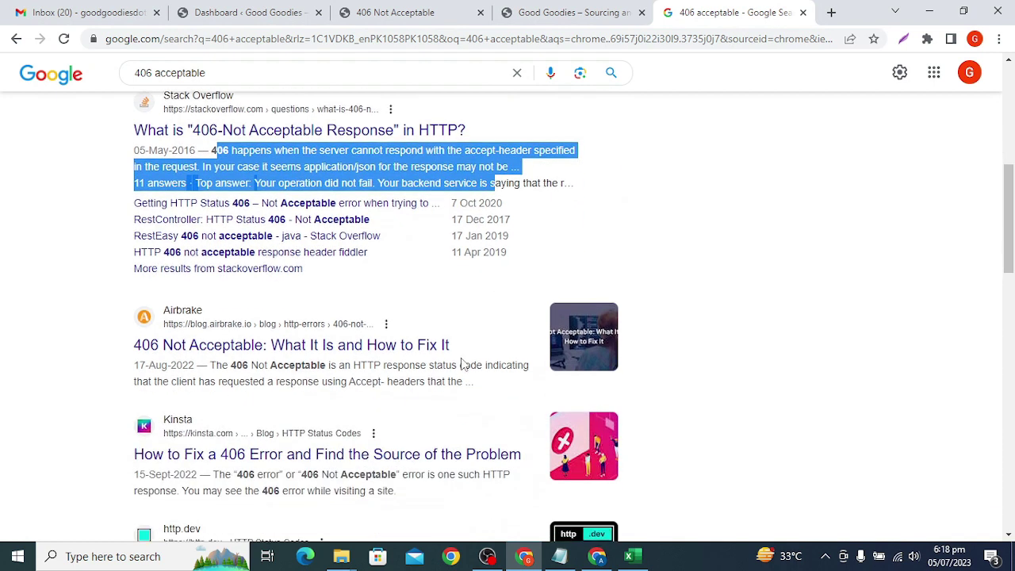
drag(223, 369, 468, 384)
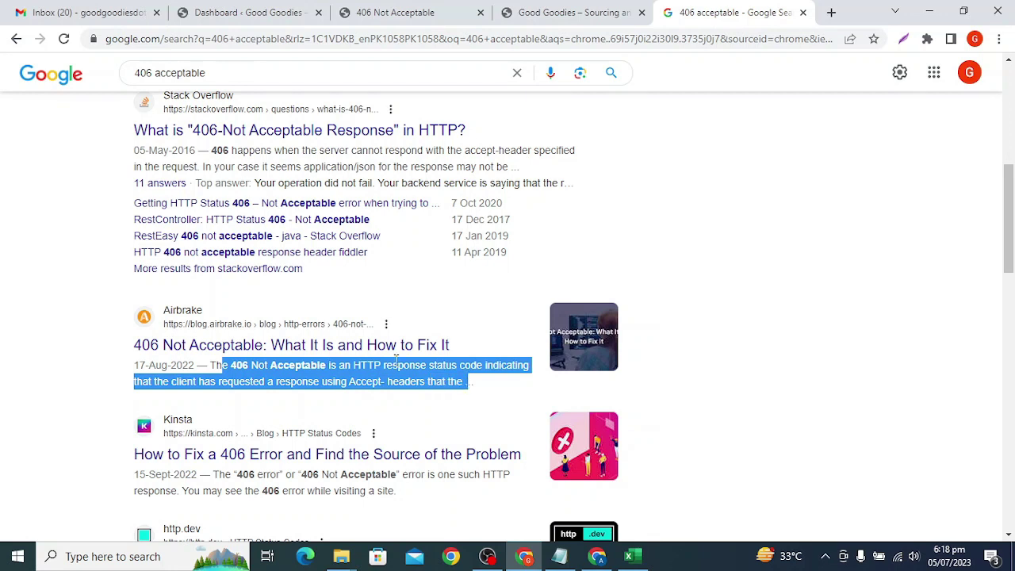
scroll(396, 358, down, 3)
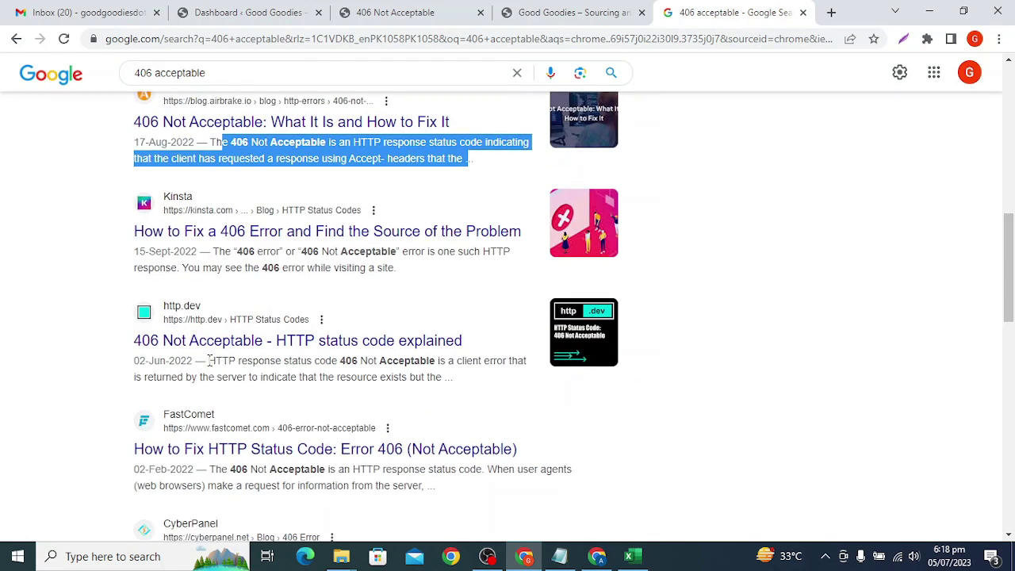
drag(210, 360, 470, 378)
click(379, 370)
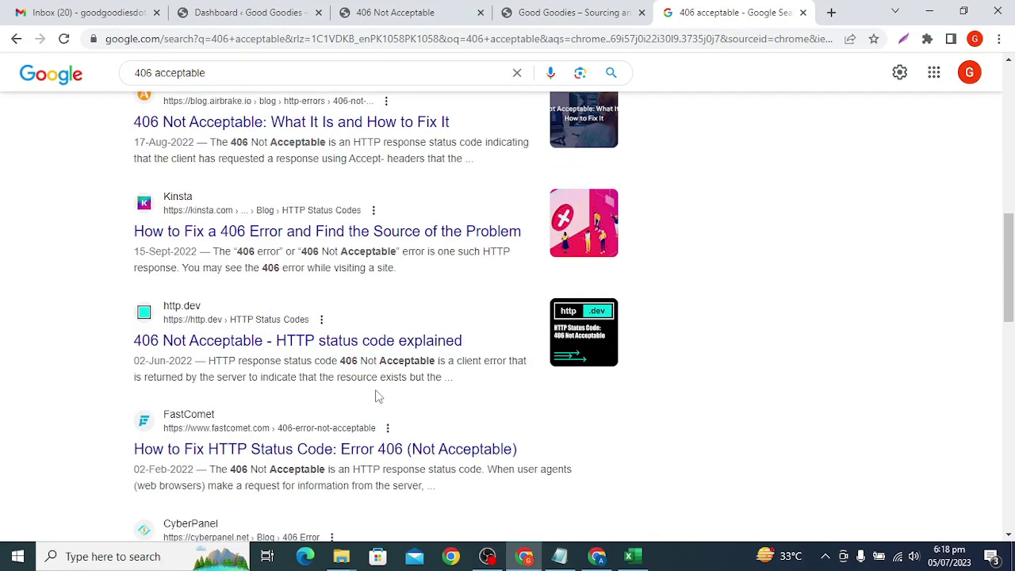
scroll(376, 396, down, 3)
drag(231, 251, 453, 335)
Refine the Google search to "406 acceptable woocommerce product import"
scroll(453, 335, up, 6)
click(342, 71)
text(woocommerce)
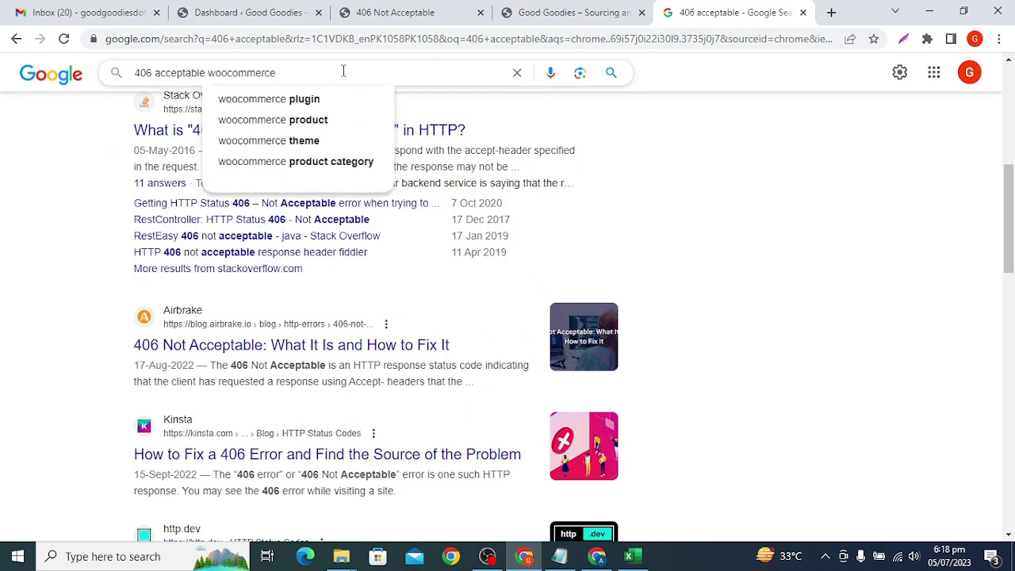
text( pro)
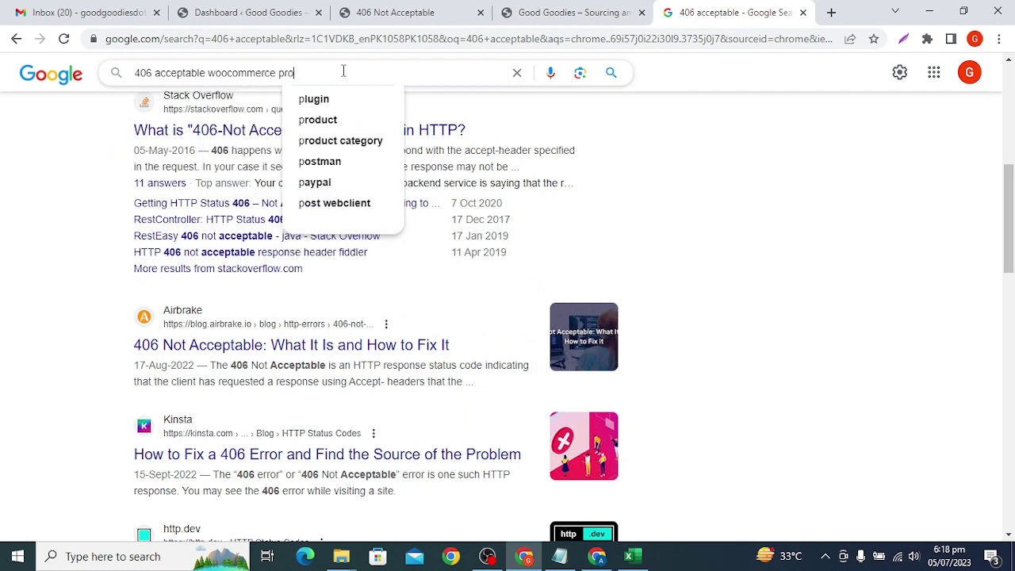
text(duct import)
key(Return)
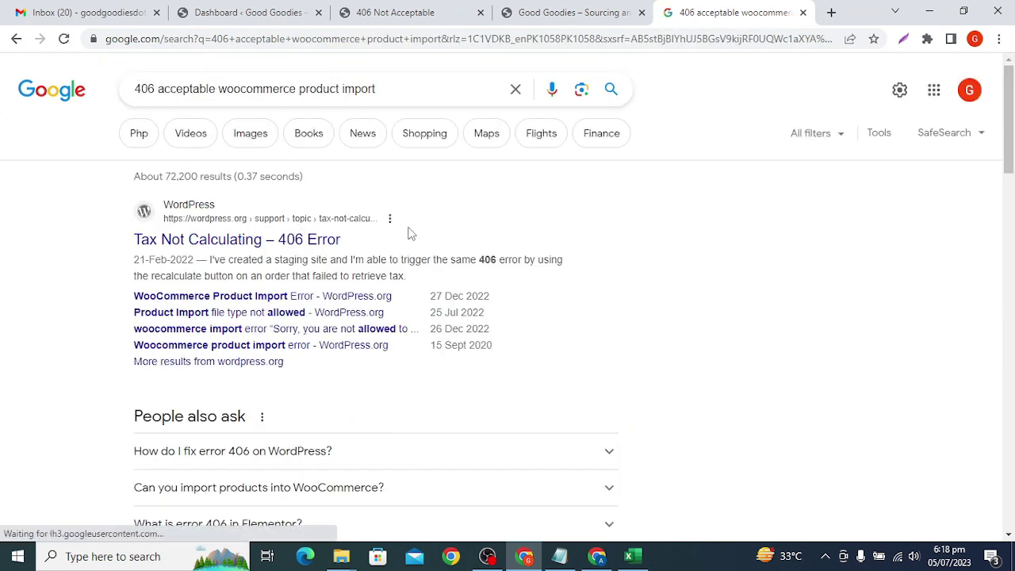
Open the two WordPress.org product import error threads and the Astra article on error 406 during import in separate background tabs
middle_click(325, 296)
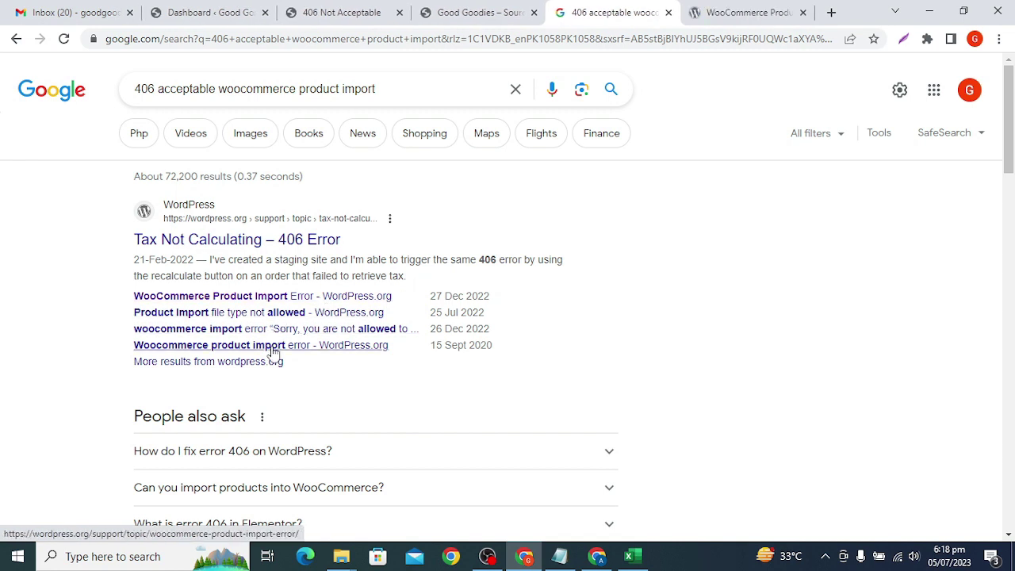
middle_click(272, 346)
scroll(492, 337, down, 3)
scroll(491, 336, down, 1)
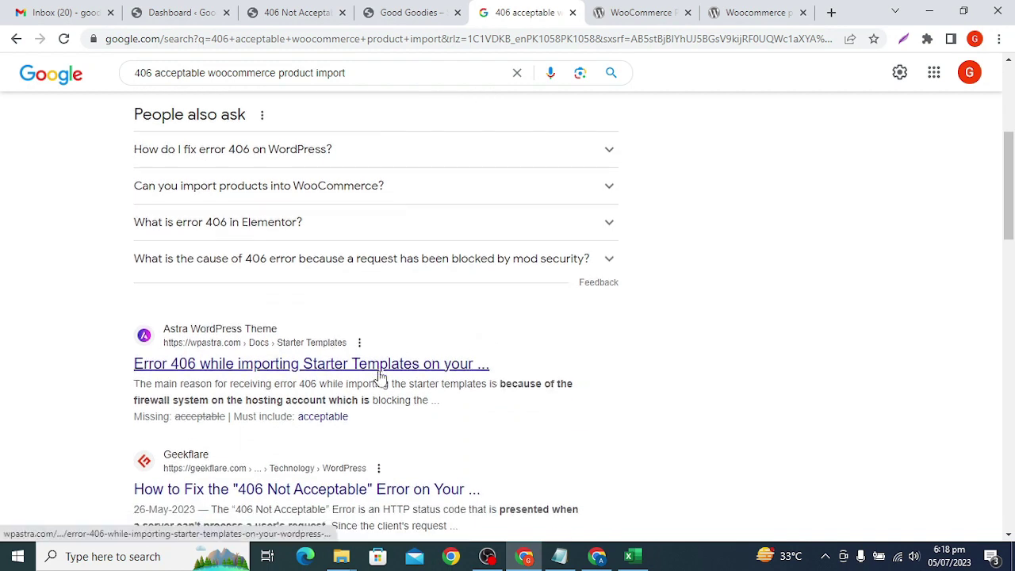
scroll(383, 371, down, 2)
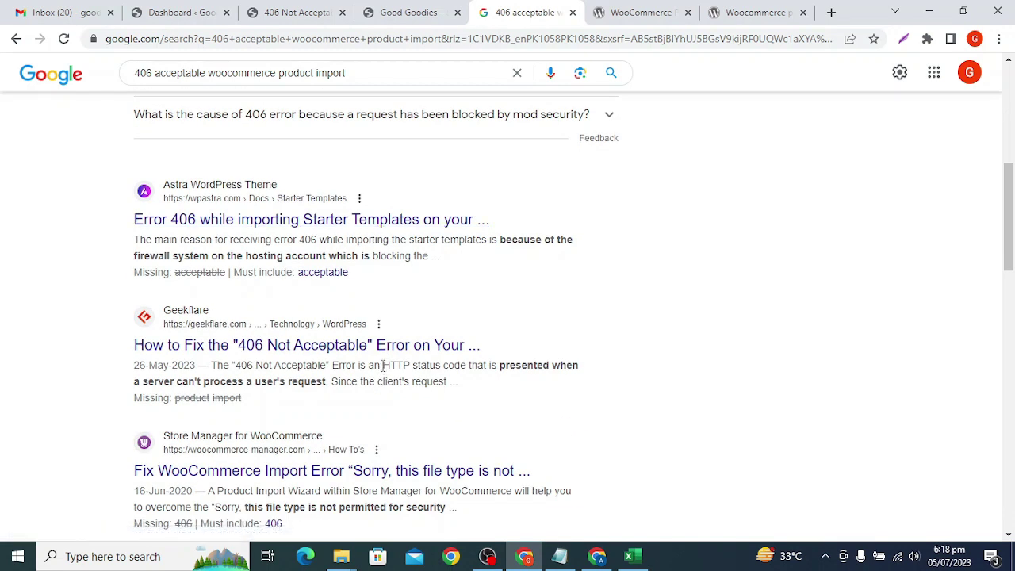
middle_click(431, 219)
drag(136, 253, 398, 273)
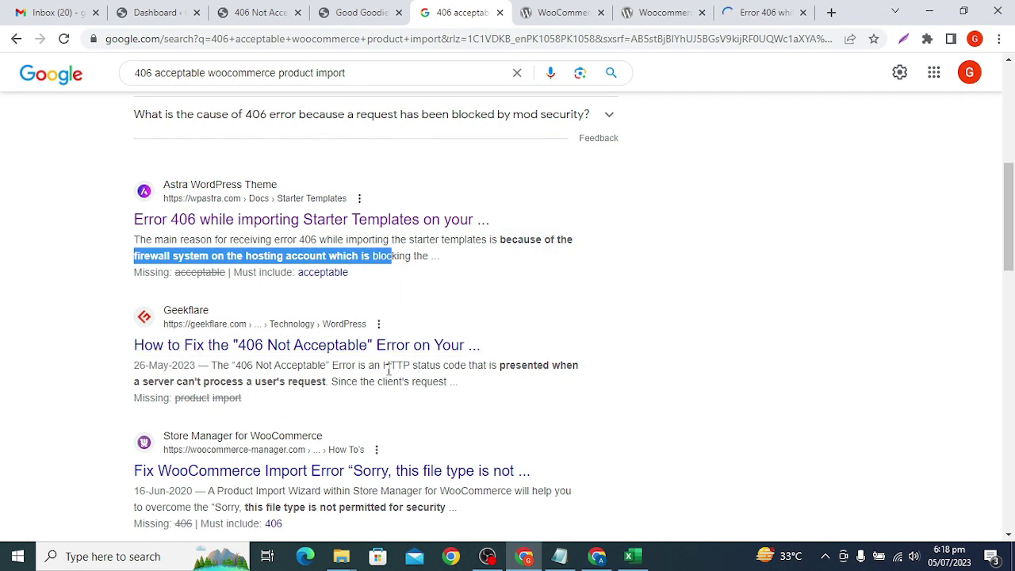
scroll(388, 369, down, 3)
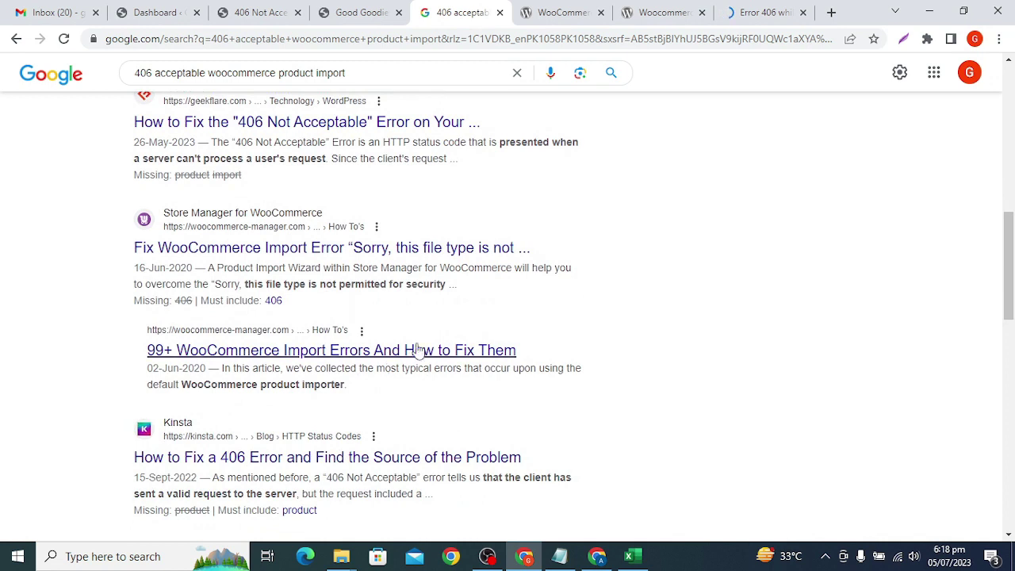
Read both WordPress.org support threads on WooCommerce product import errors and check whether their error messages match the 406 error
key(ctrl+Tab)
scroll(485, 346, down, 2)
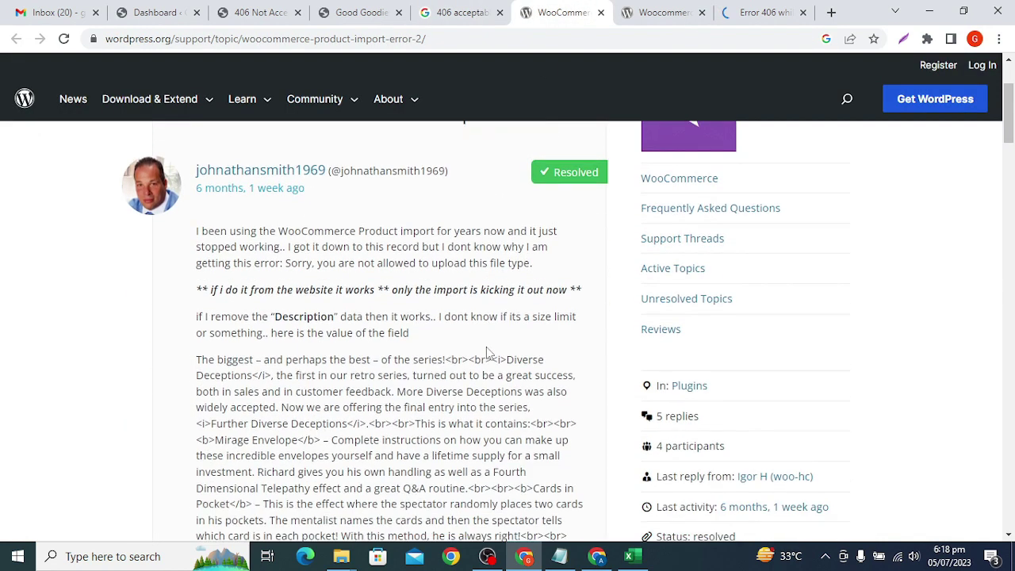
drag(202, 231, 545, 276)
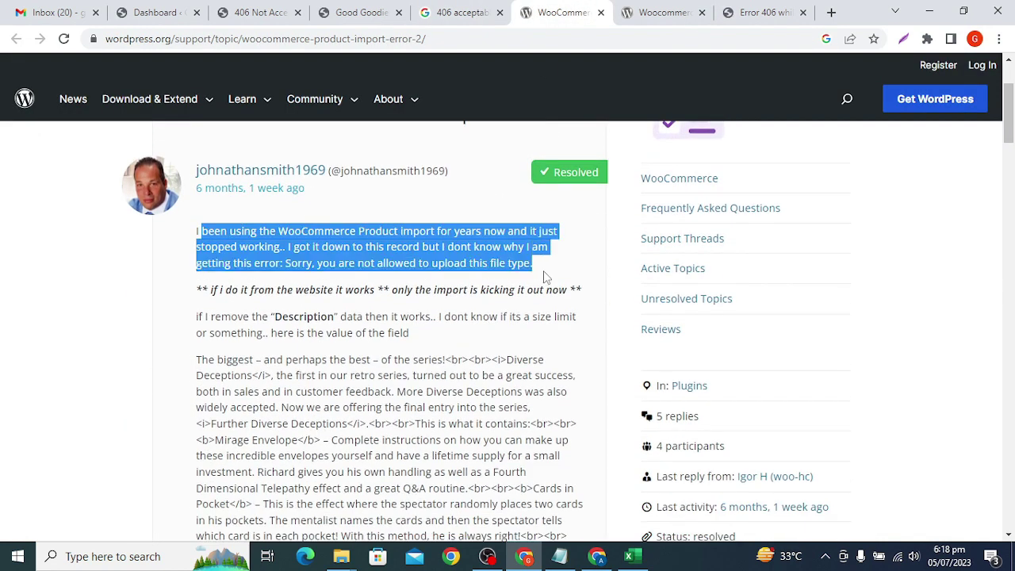
scroll(527, 331, down, 2)
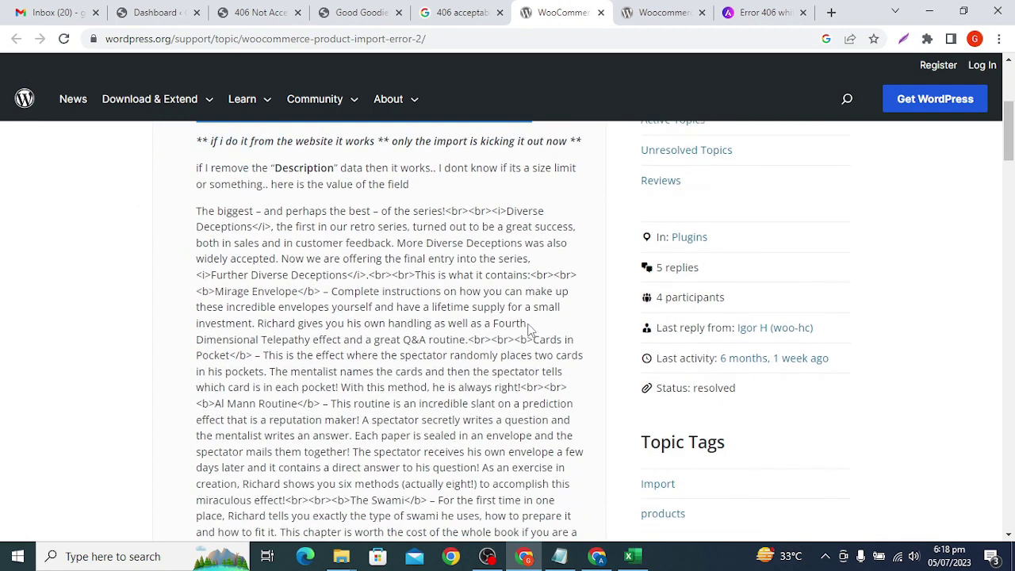
scroll(528, 331, down, 10)
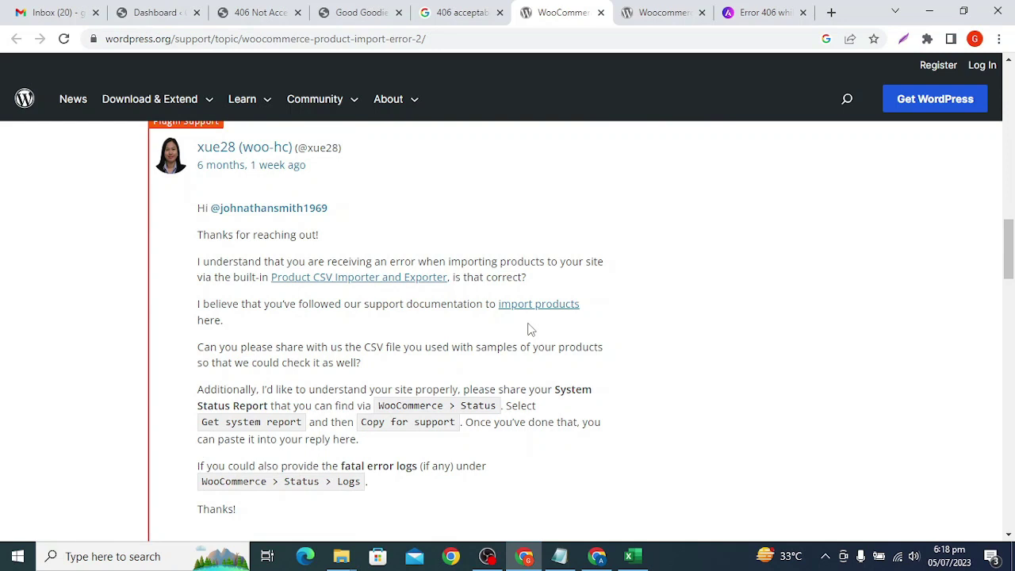
scroll(531, 329, down, 1)
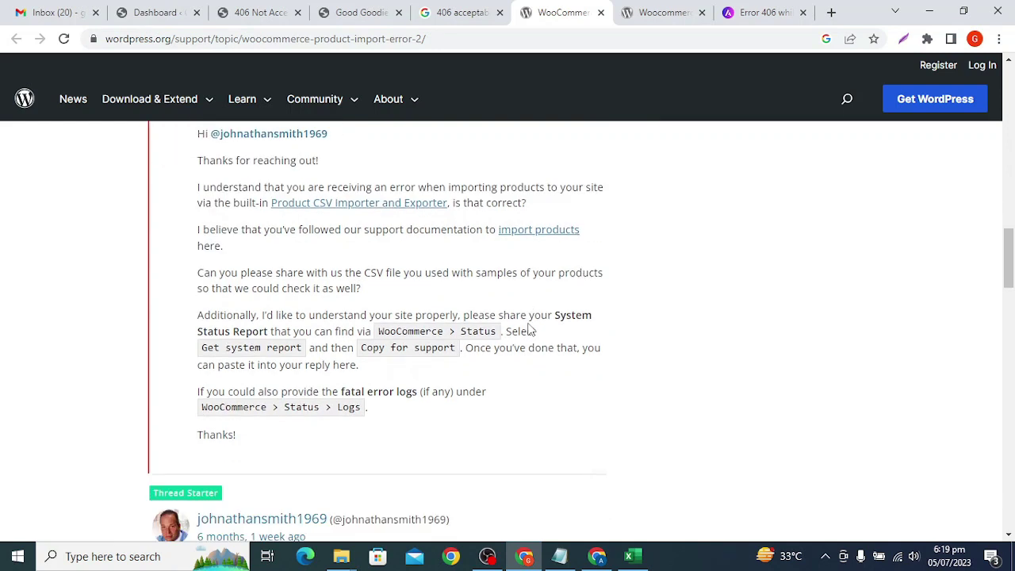
scroll(530, 330, down, 3)
scroll(528, 328, up, 1)
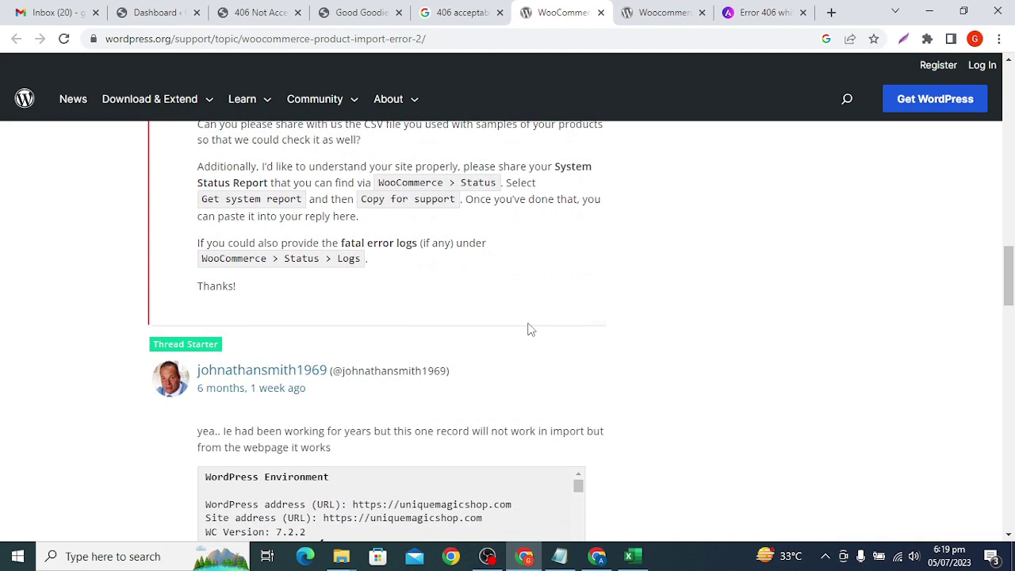
scroll(530, 329, down, 2)
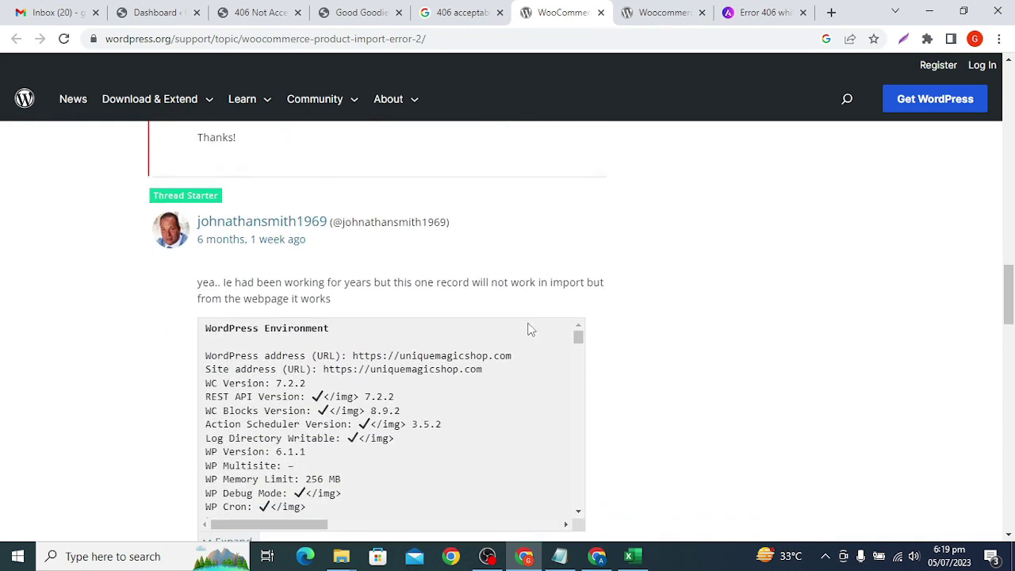
scroll(567, 282, down, 1)
scroll(623, 287, down, 4)
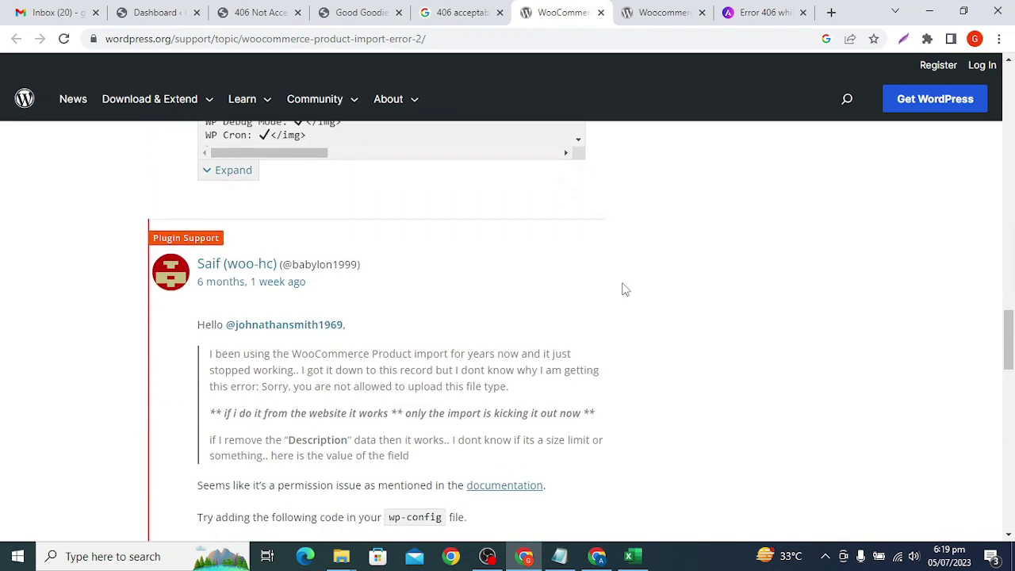
scroll(623, 287, up, 15)
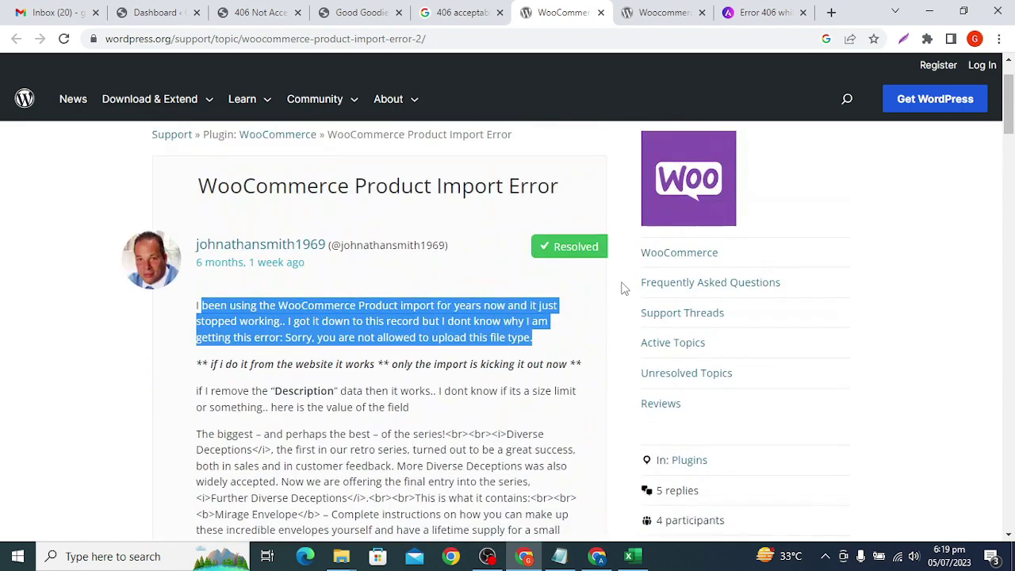
drag(253, 337, 607, 309)
click(647, 10)
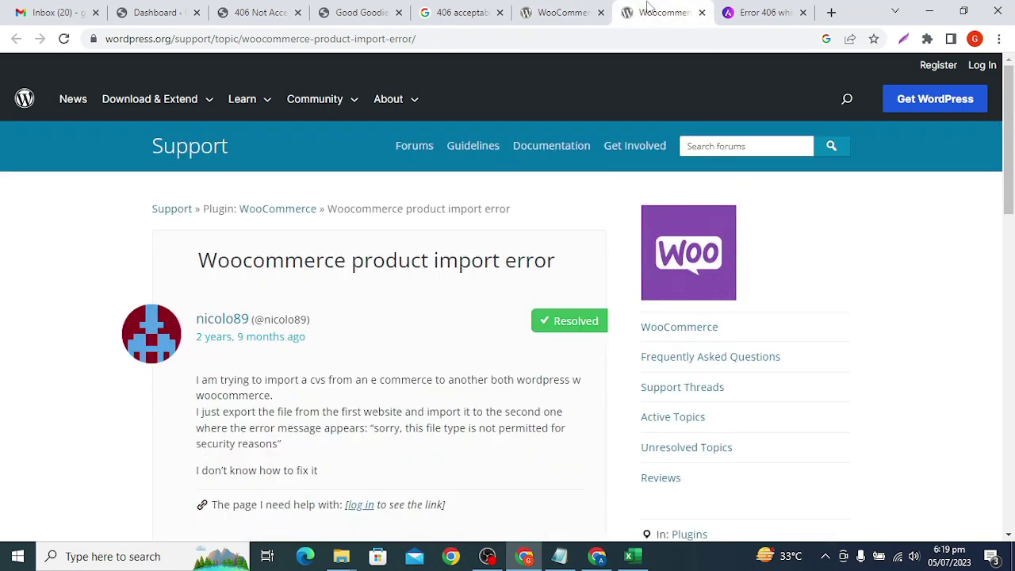
drag(368, 428, 511, 428)
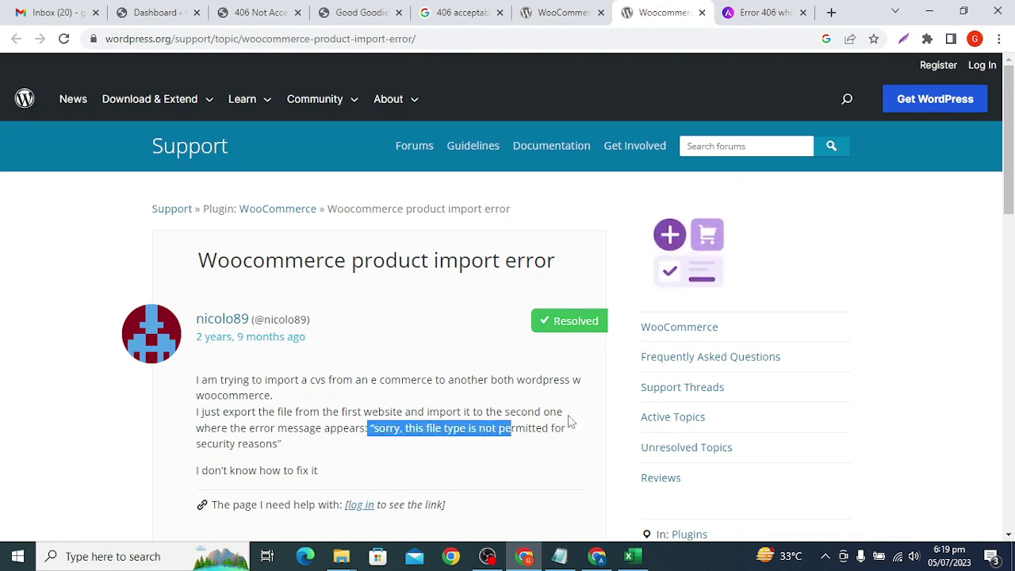
Read the reason, solution and HTACCESS editing sections of the Astra article on error 406 while importing Starter Templates
click(761, 13)
scroll(391, 440, down, 3)
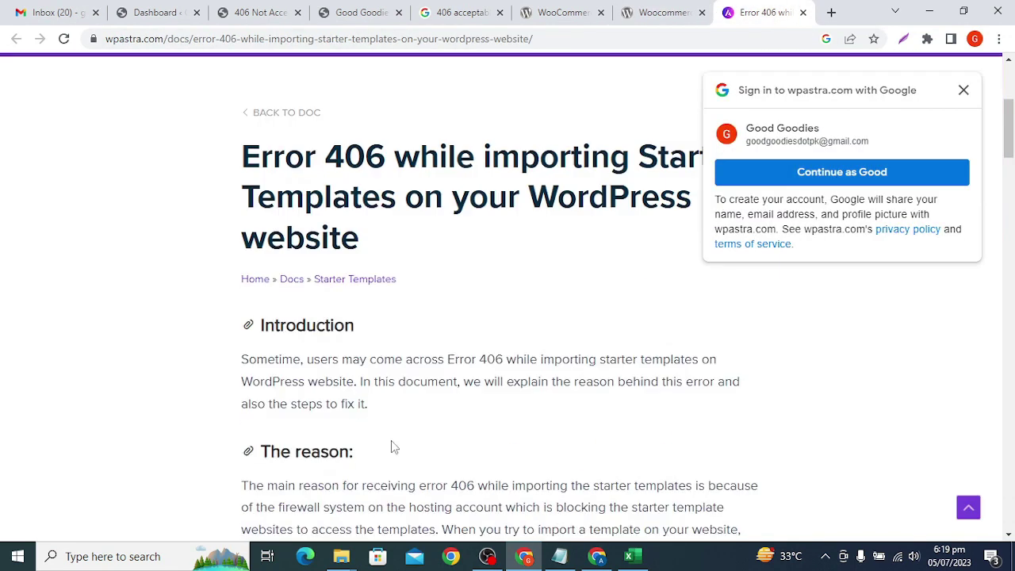
drag(255, 168, 576, 184)
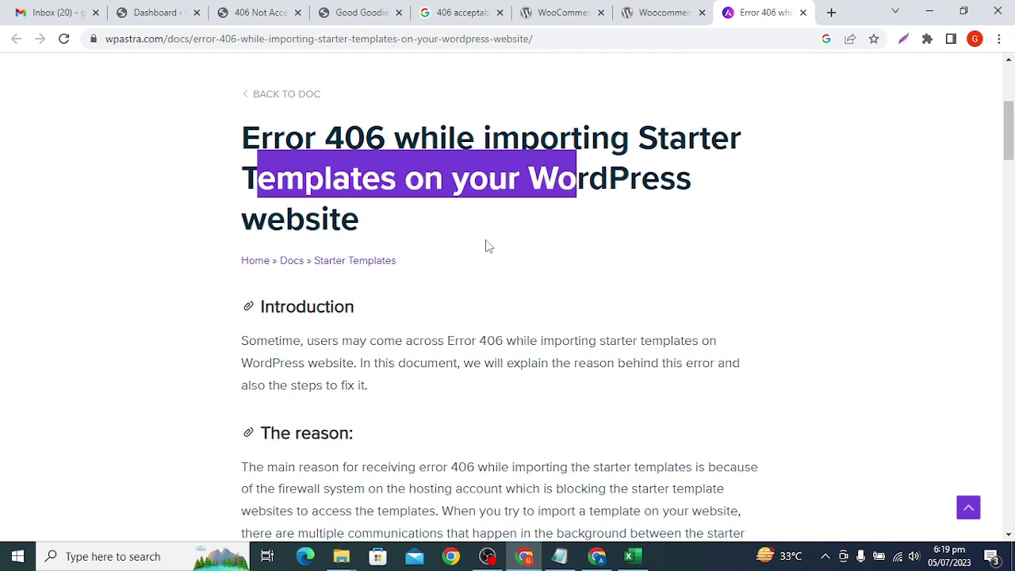
scroll(488, 246, down, 2)
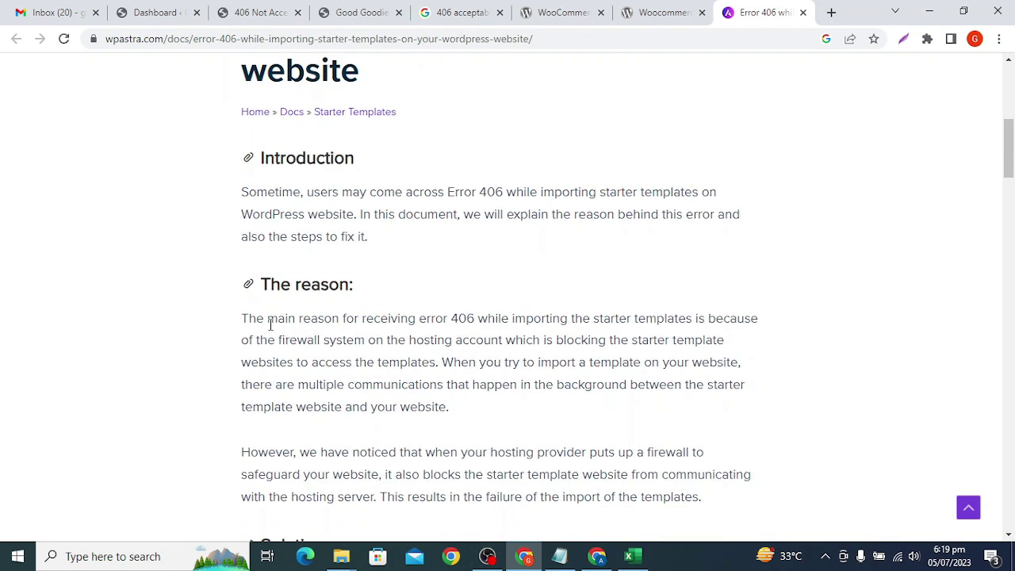
drag(268, 321, 708, 378)
click(475, 355)
scroll(477, 354, down, 5)
drag(347, 229, 613, 229)
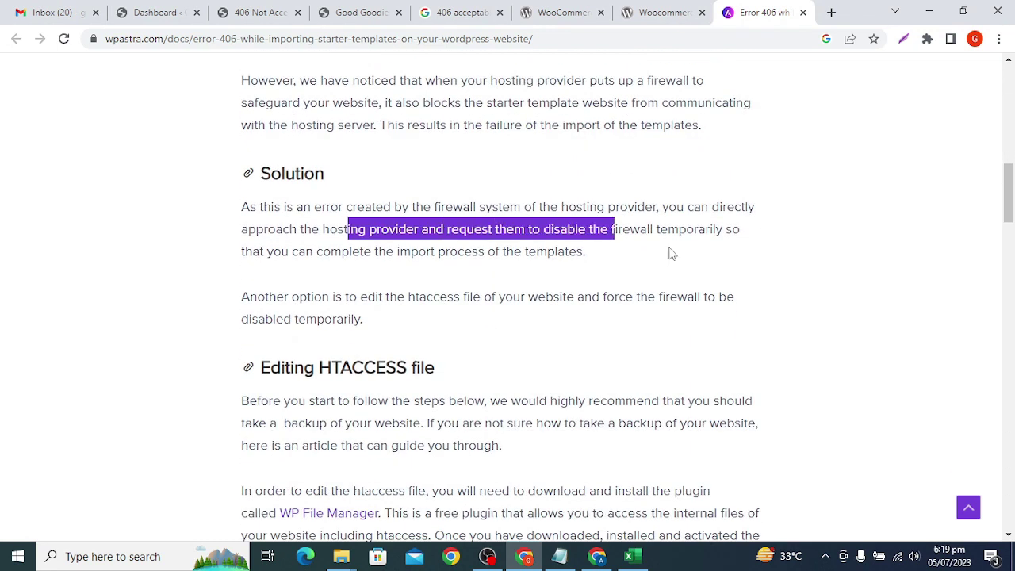
scroll(369, 311, down, 2)
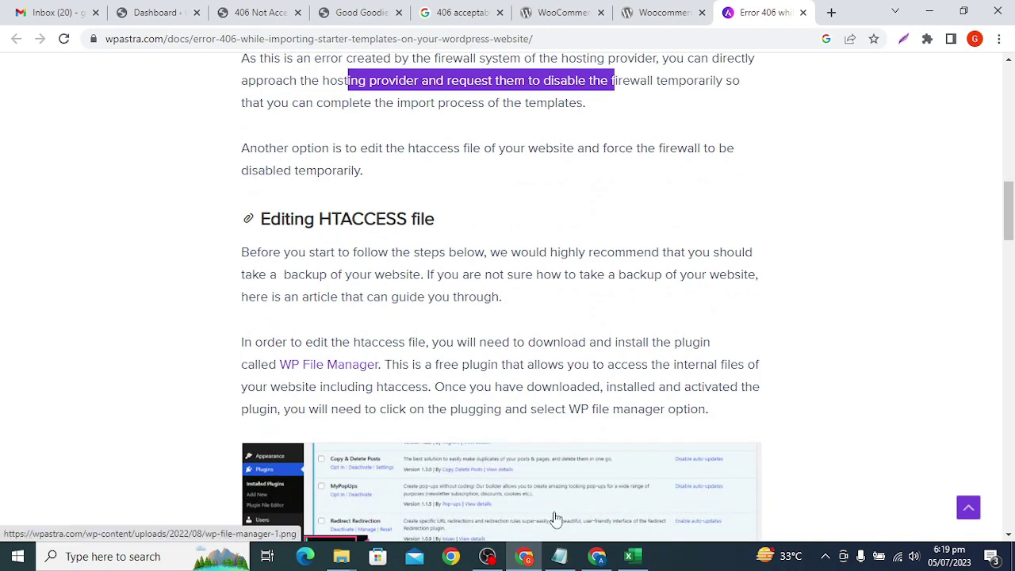
click(486, 556)
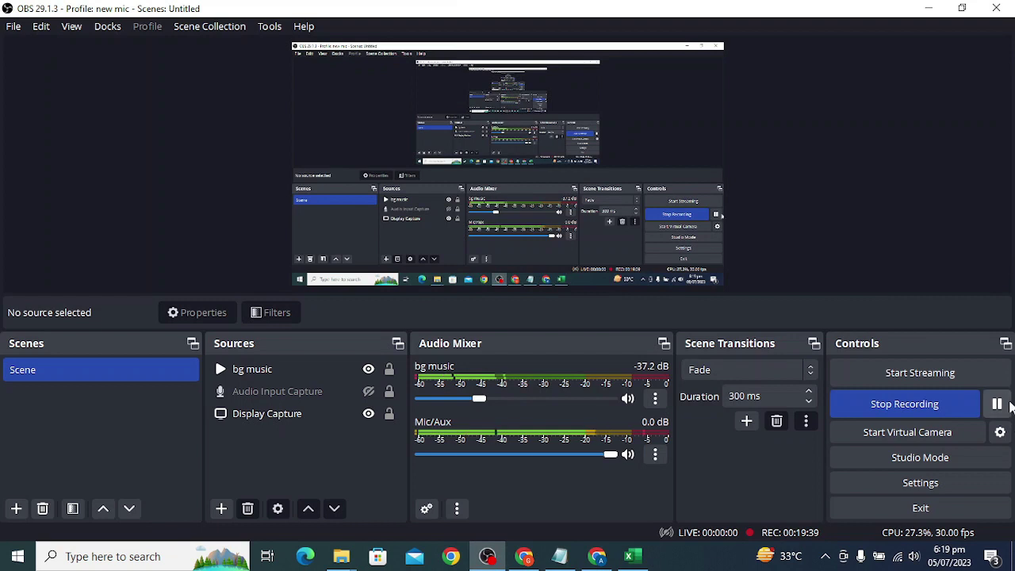
click(997, 403)
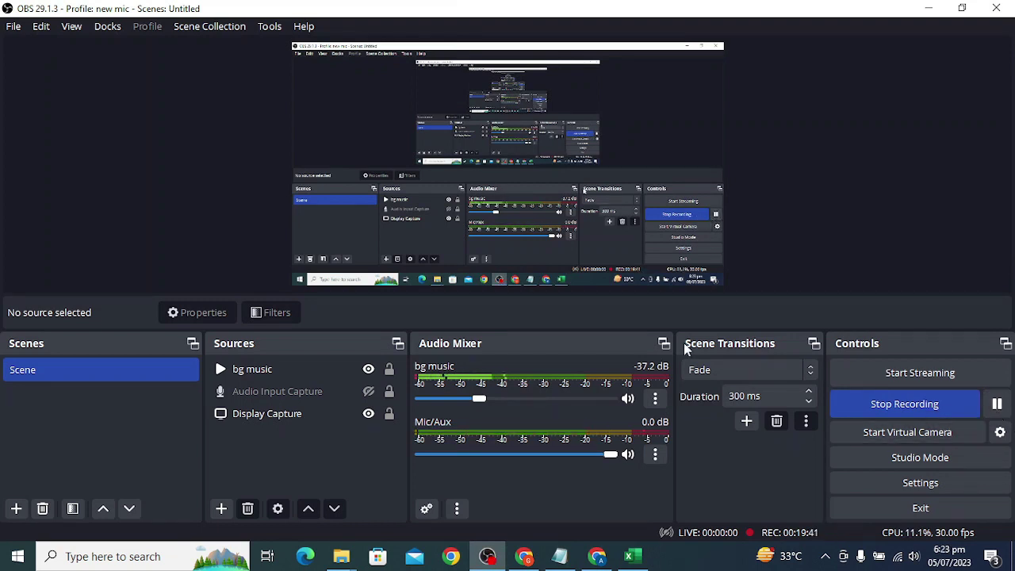
key(alt+Tab)
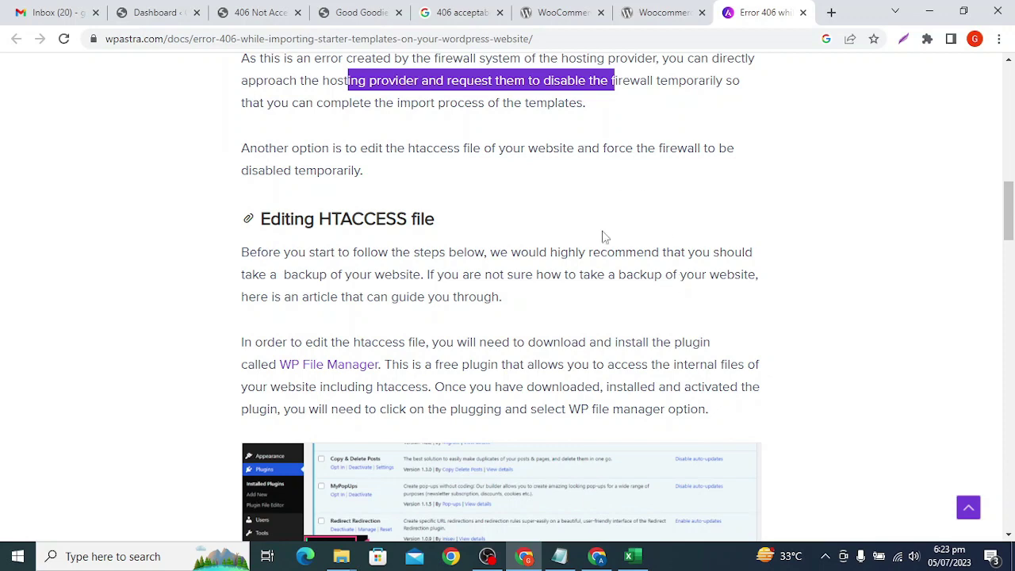
scroll(558, 268, down, 7)
scroll(558, 268, up, 15)
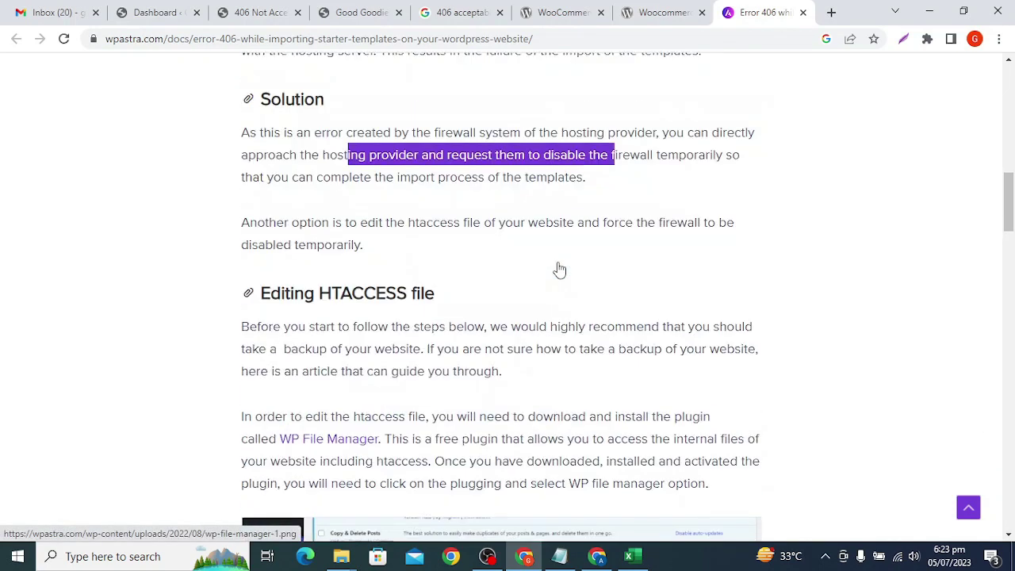
scroll(558, 268, down, 4)
scroll(558, 268, down, 6)
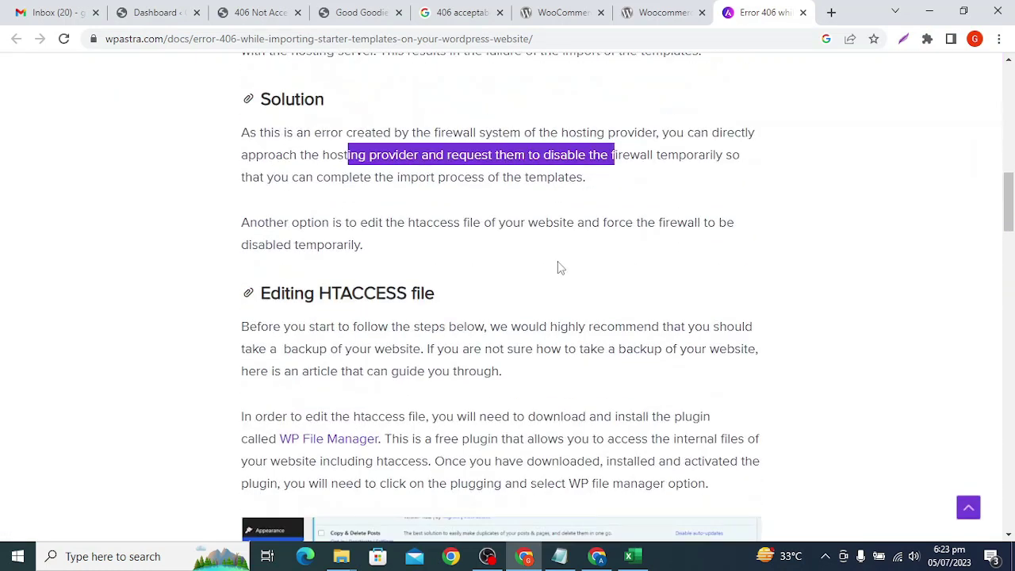
Open the store's WooCommerce product list from the WordPress dashboard in a new tab and switch to it
click(455, 11)
click(363, 10)
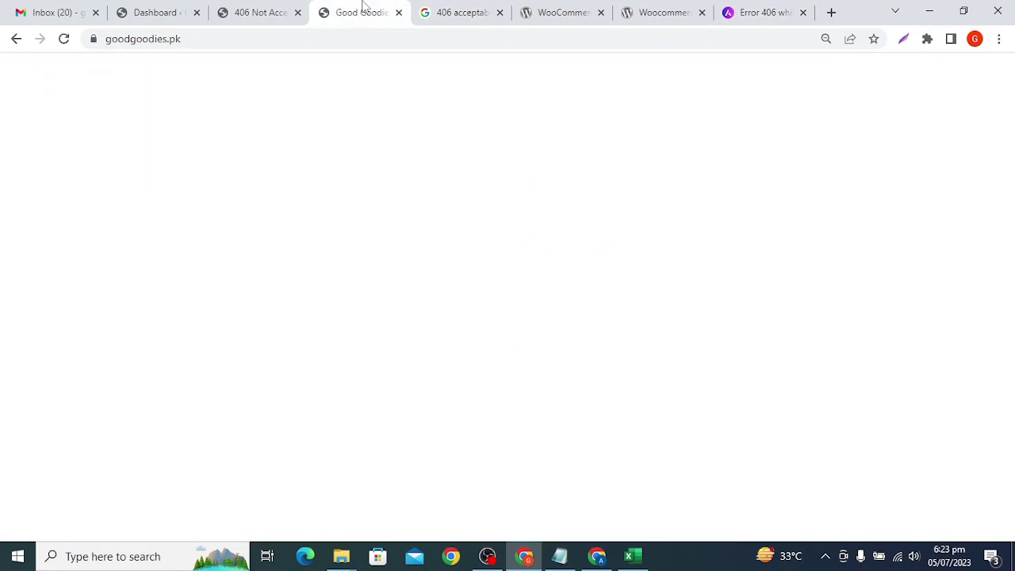
click(460, 10)
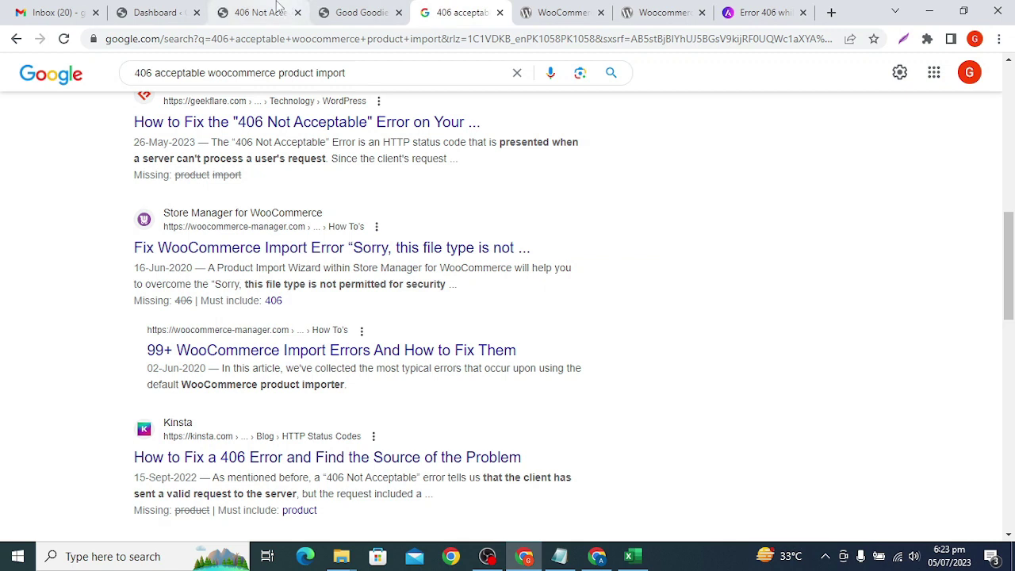
click(361, 12)
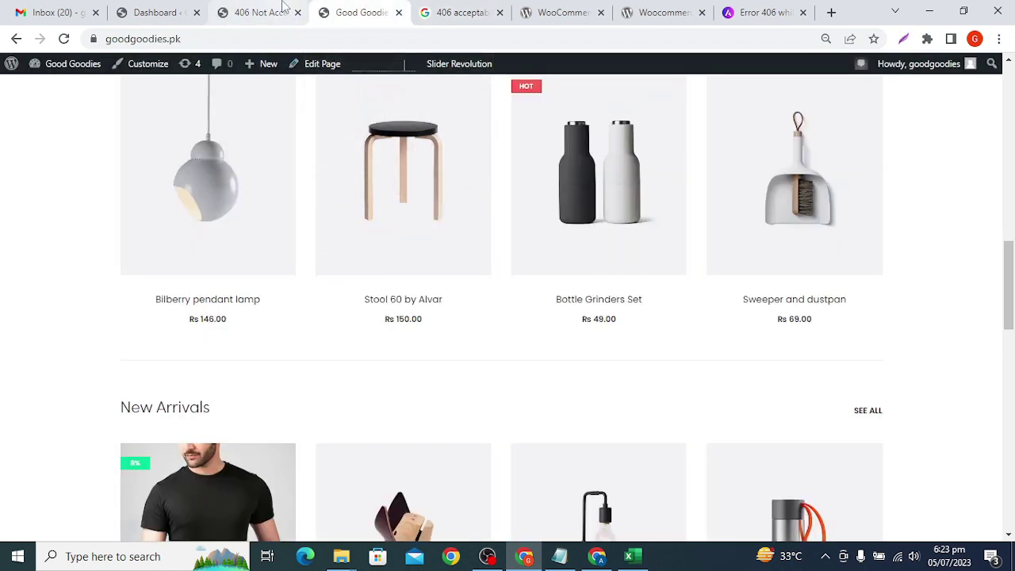
click(257, 12)
click(159, 12)
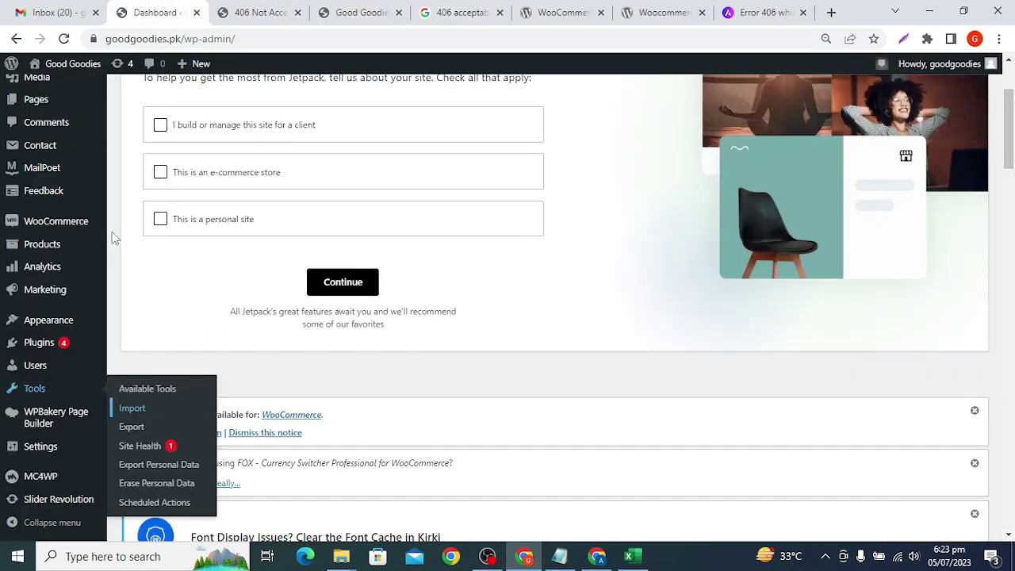
middle_click(140, 245)
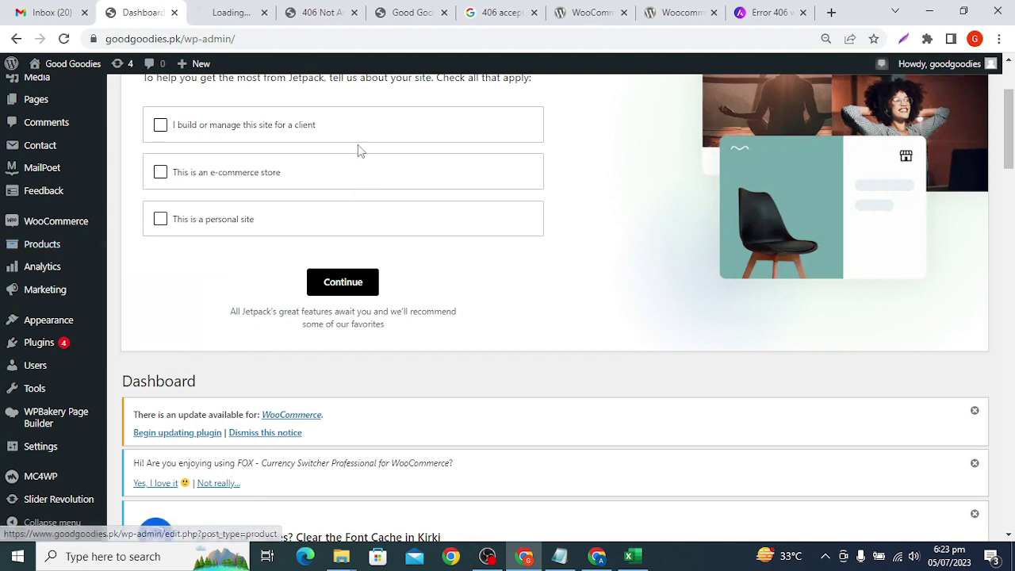
click(234, 16)
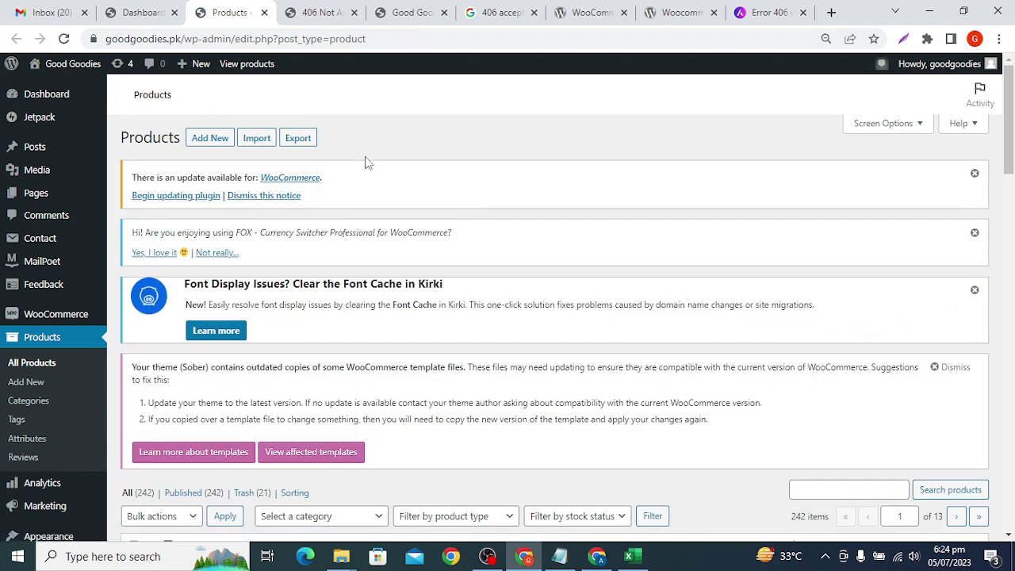
Review the first page of the product list, checking the products' SKUs, stock, prices, categories and publish dates
scroll(366, 162, down, 3)
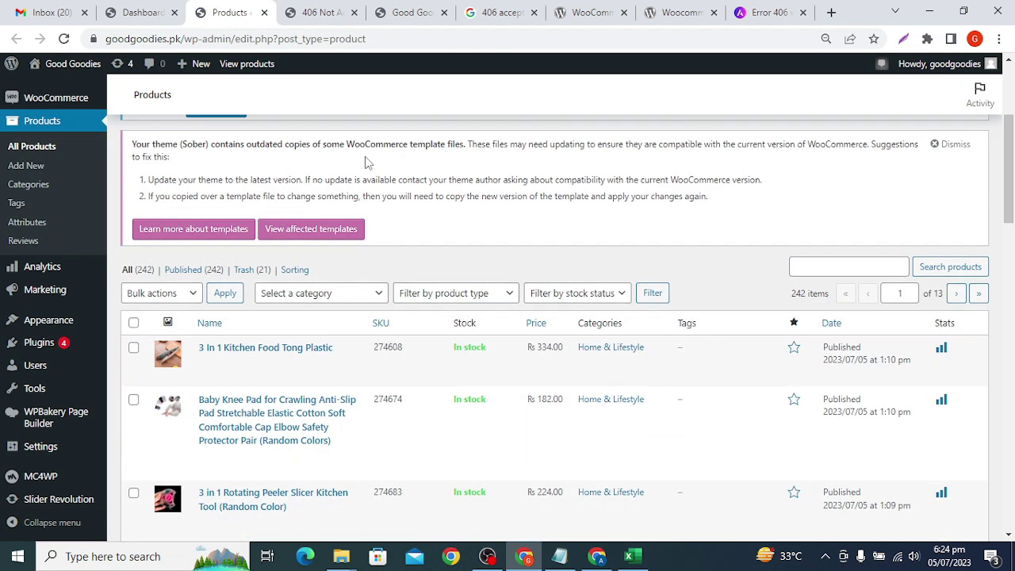
scroll(366, 162, down, 1)
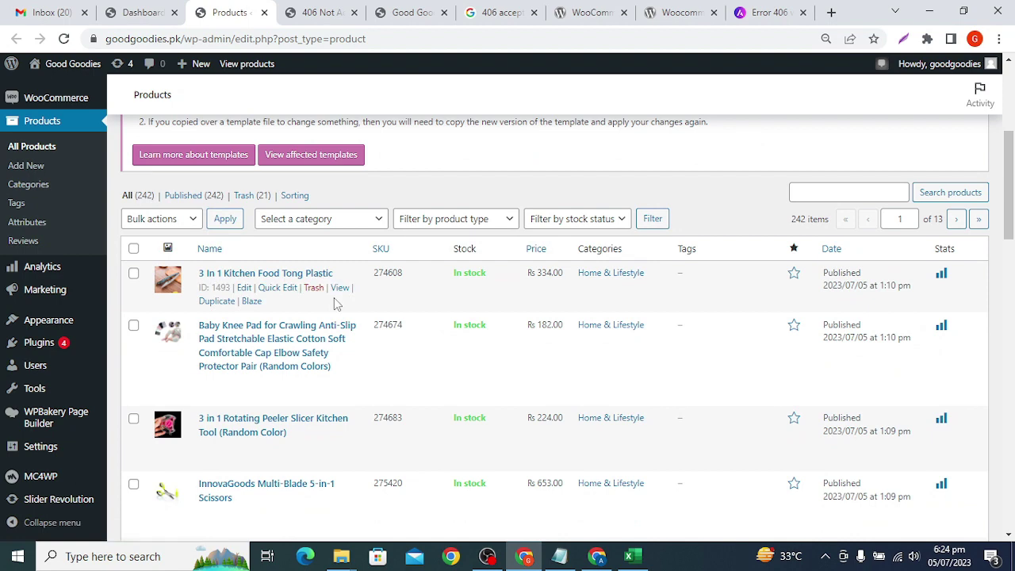
scroll(335, 297, down, 4)
scroll(336, 303, down, 10)
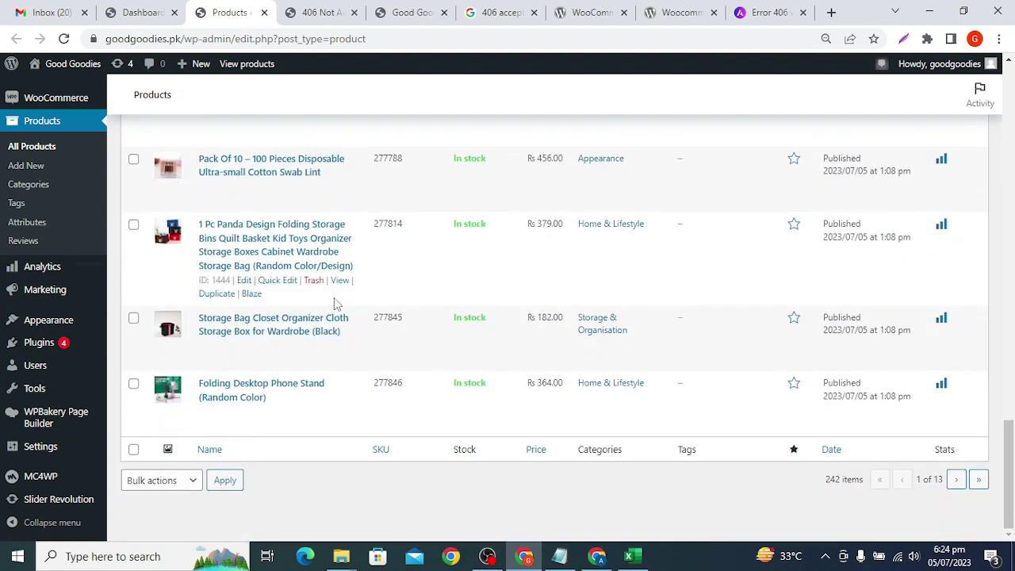
scroll(335, 303, up, 10)
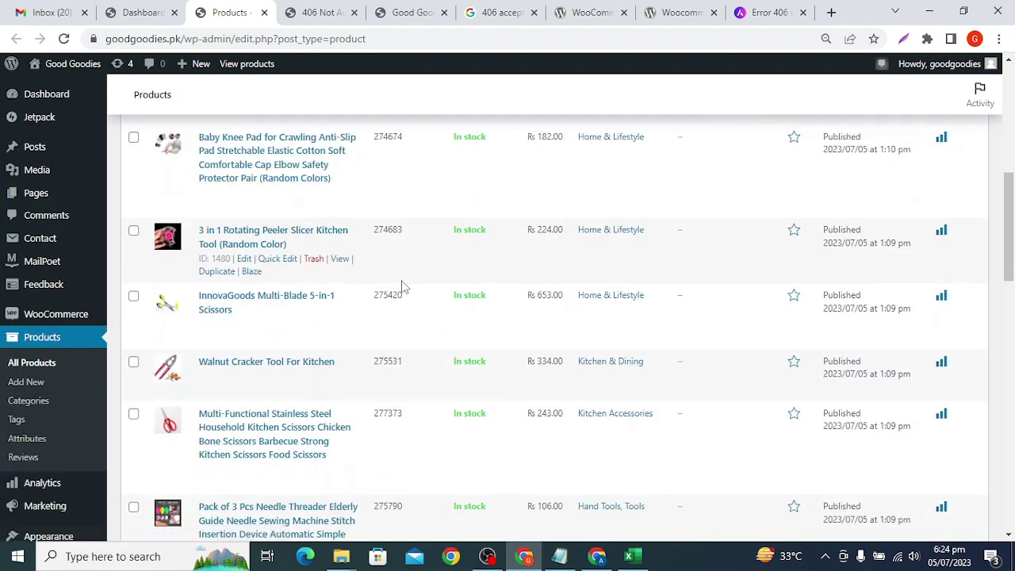
scroll(424, 257, up, 5)
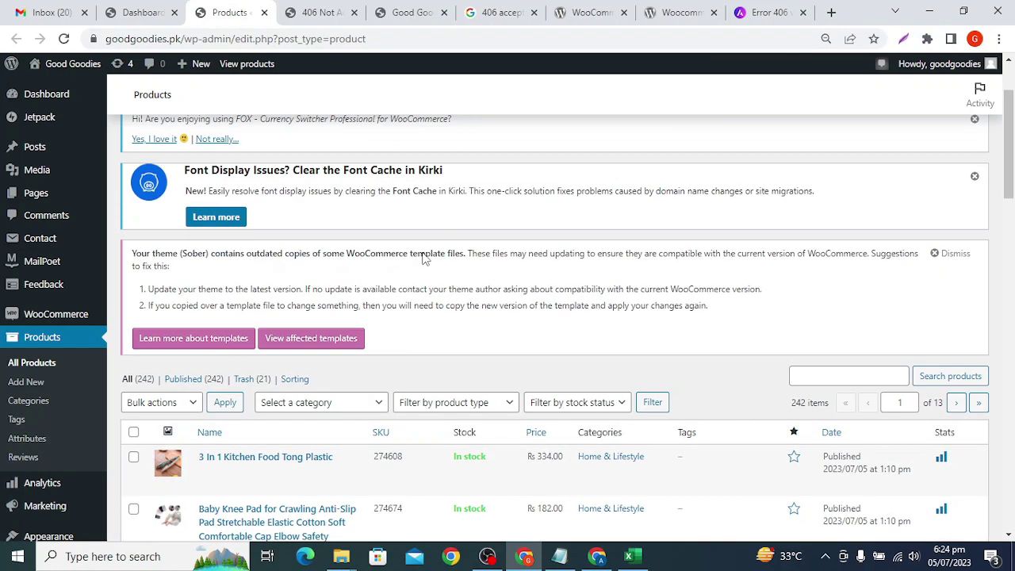
scroll(424, 251, down, 3)
scroll(421, 255, up, 5)
Switch to Excel to view the products-woocommerce sheet filtered to HWS Collection, and return to the product list in Chrome
click(632, 557)
click(470, 285)
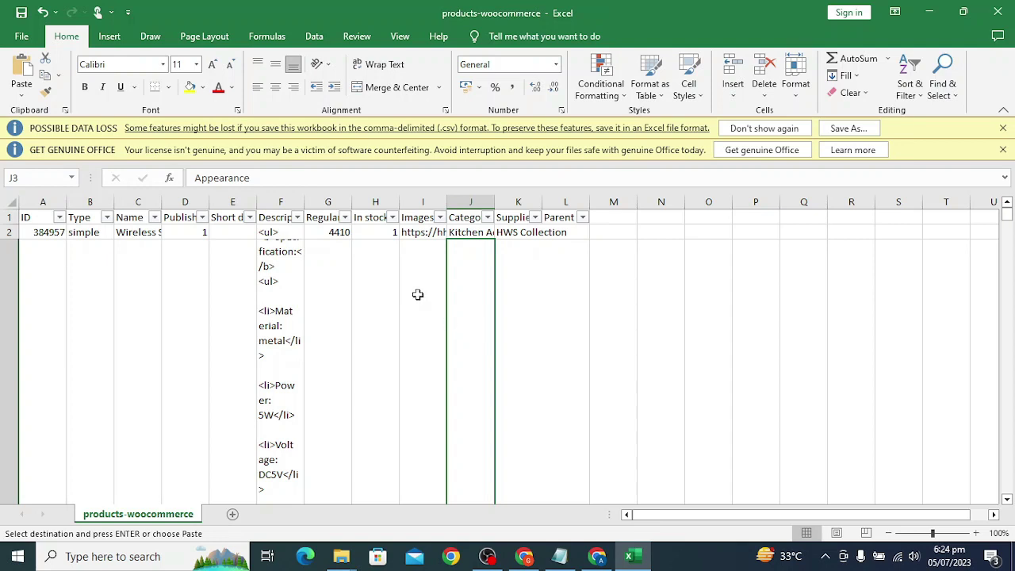
click(632, 556)
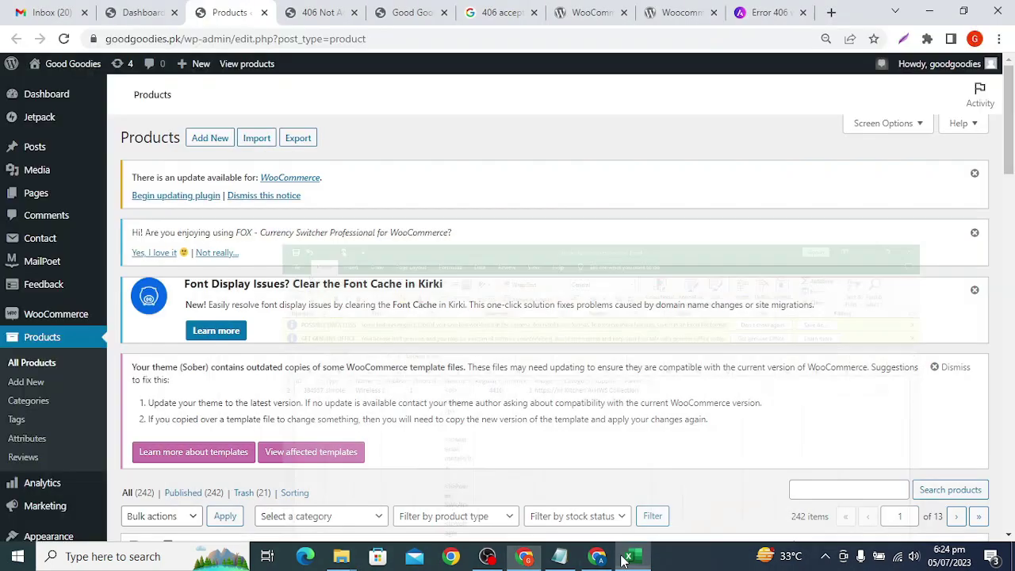
Look through the product list again down to its last row, glancing at the 406 search results in between
scroll(412, 339, down, 5)
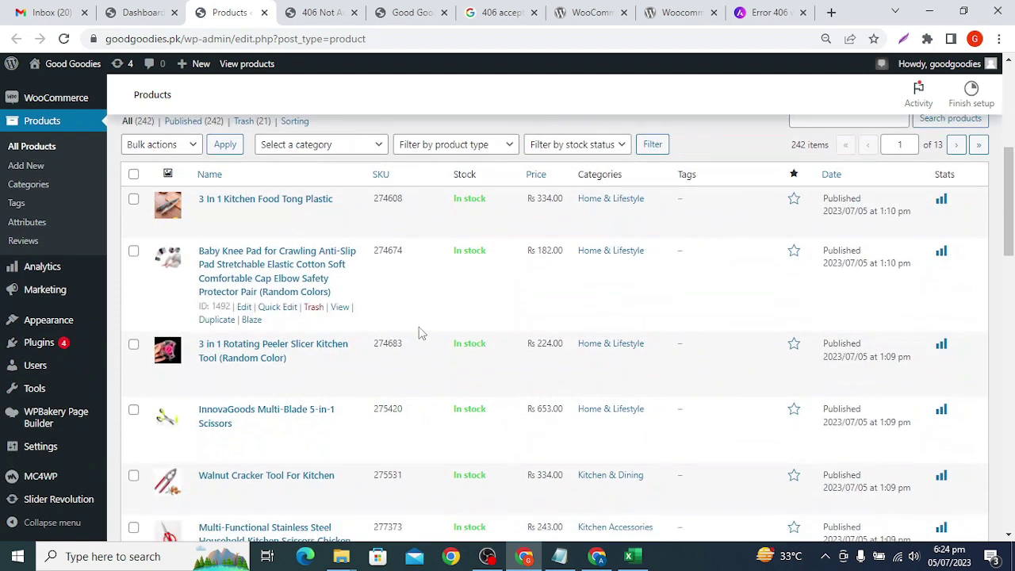
scroll(420, 333, down, 2)
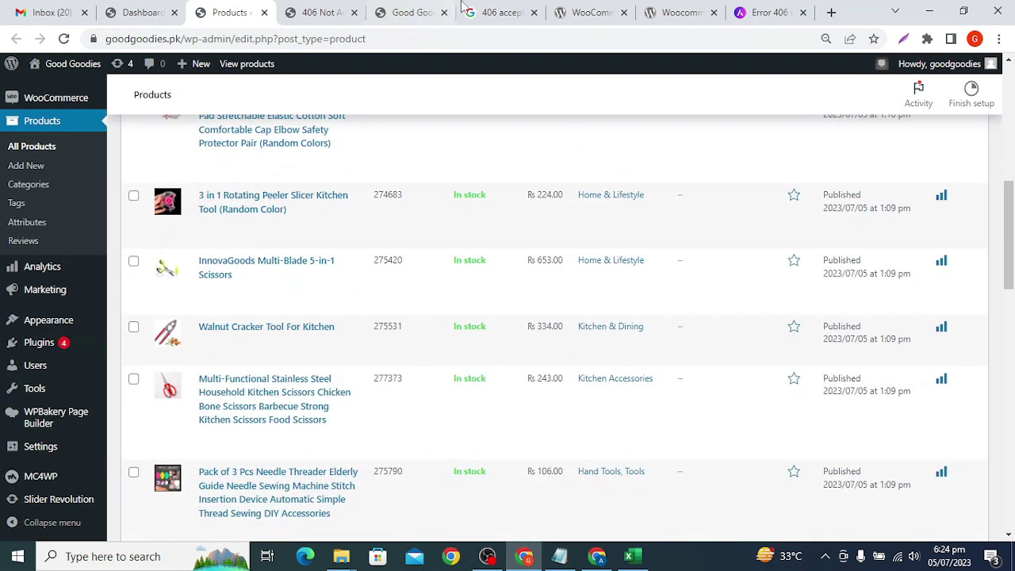
click(500, 12)
scroll(455, 294, down, 4)
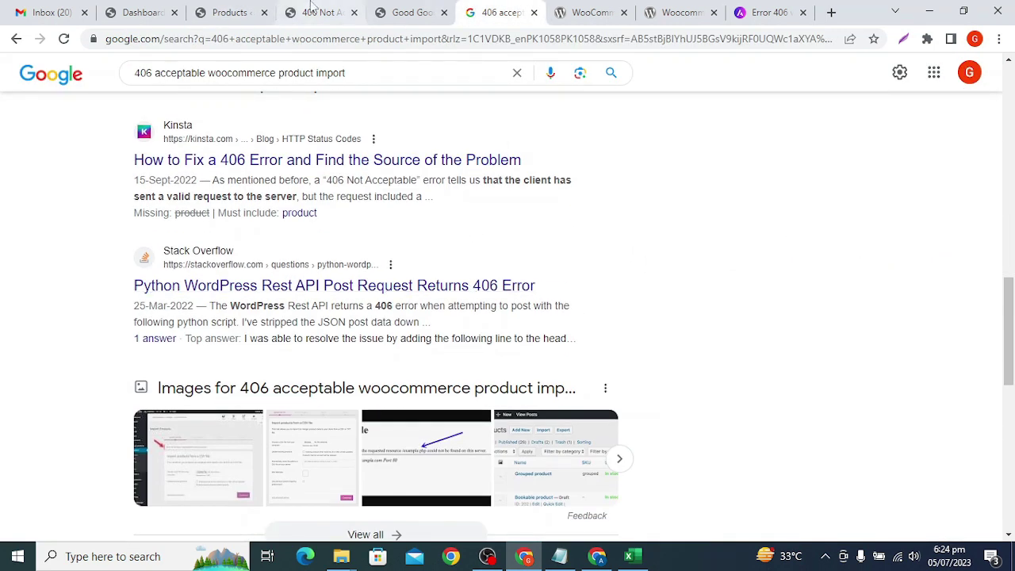
key(ctrl+shift+Tab)
key(ctrl+shift+Tab)
key(ctrl+shift+Tab)
scroll(427, 262, up, 10)
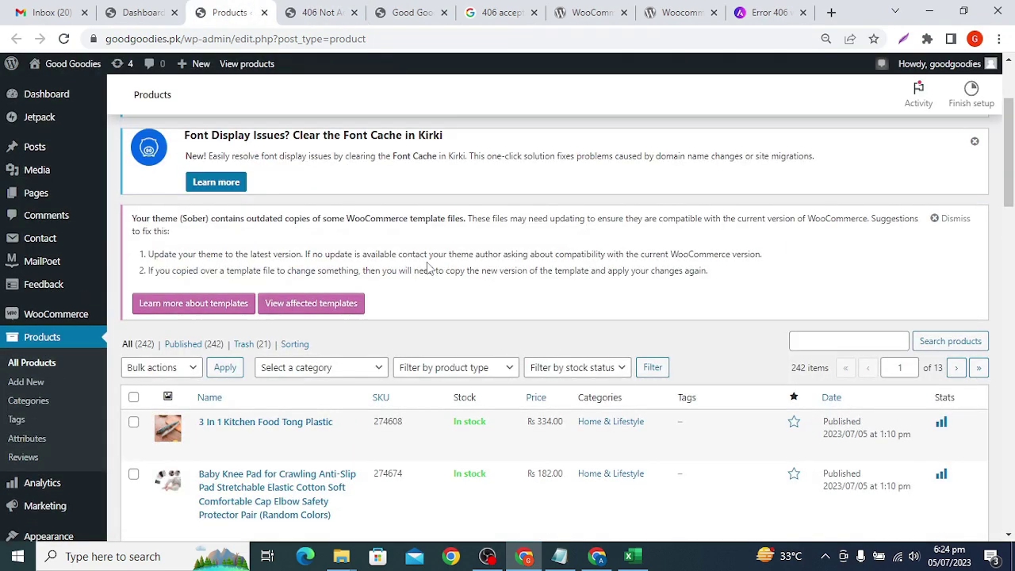
scroll(426, 262, down, 4)
scroll(426, 262, up, 3)
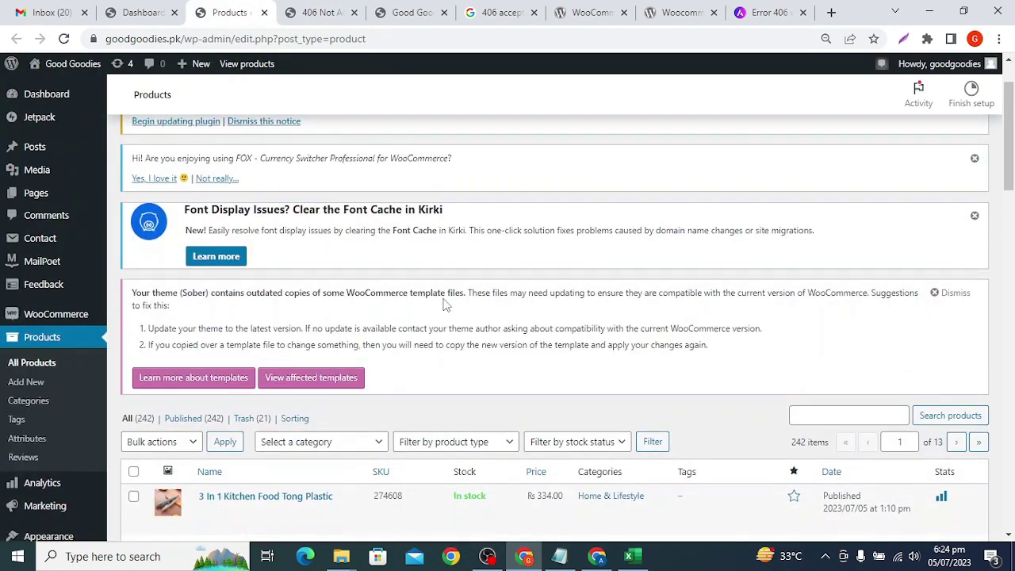
scroll(444, 305, down, 20)
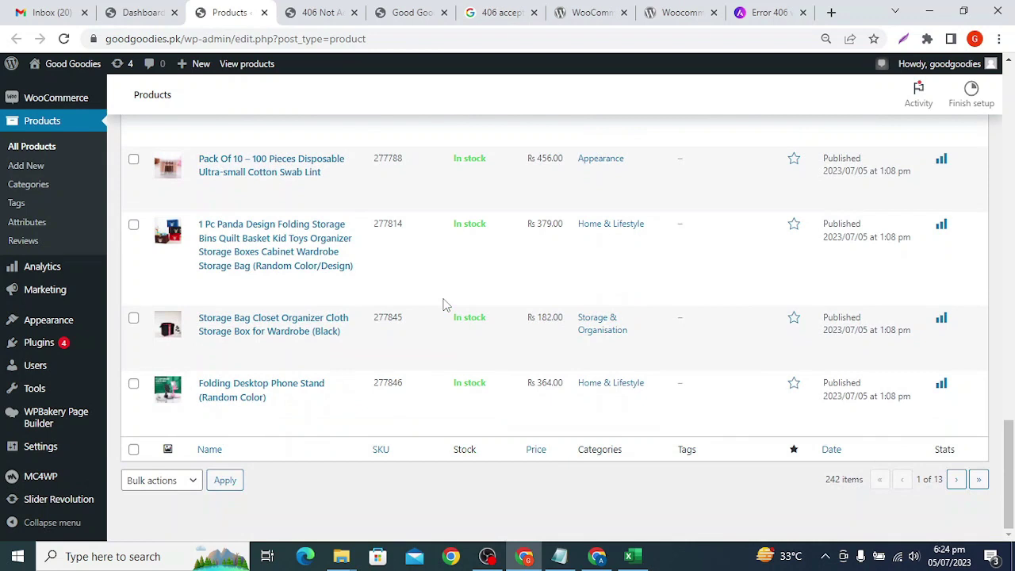
scroll(444, 305, up, 15)
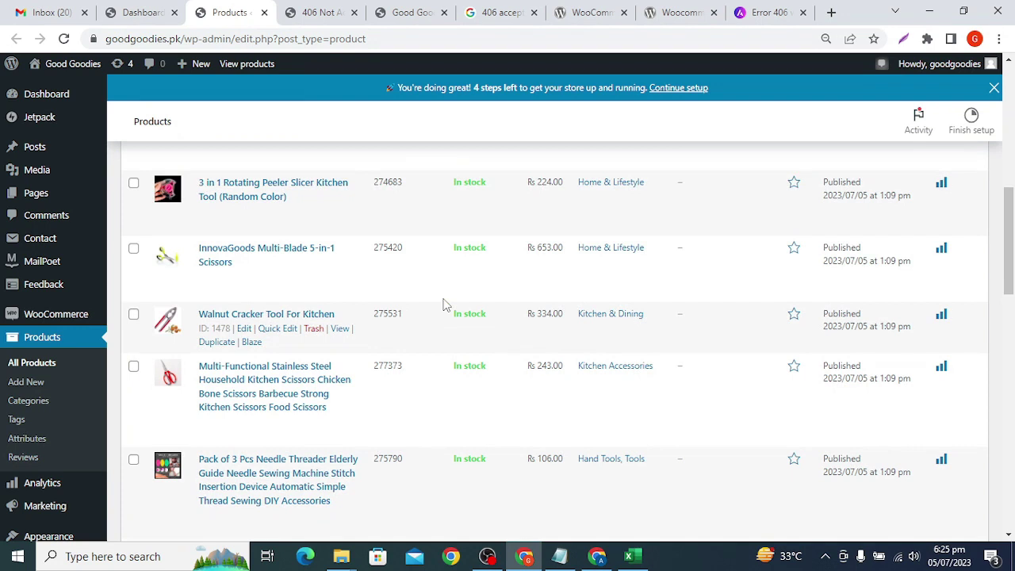
scroll(444, 305, up, 10)
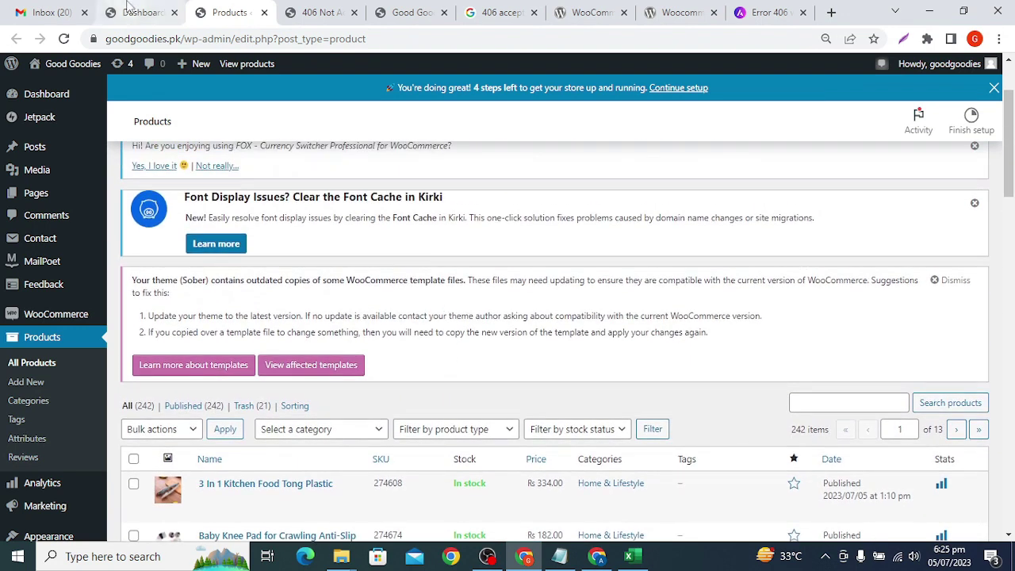
Open the Good Goodies storefront from the WordPress dashboard in a new tab and switch to it
click(139, 12)
mouse_move(64, 63)
right_click(75, 89)
click(99, 98)
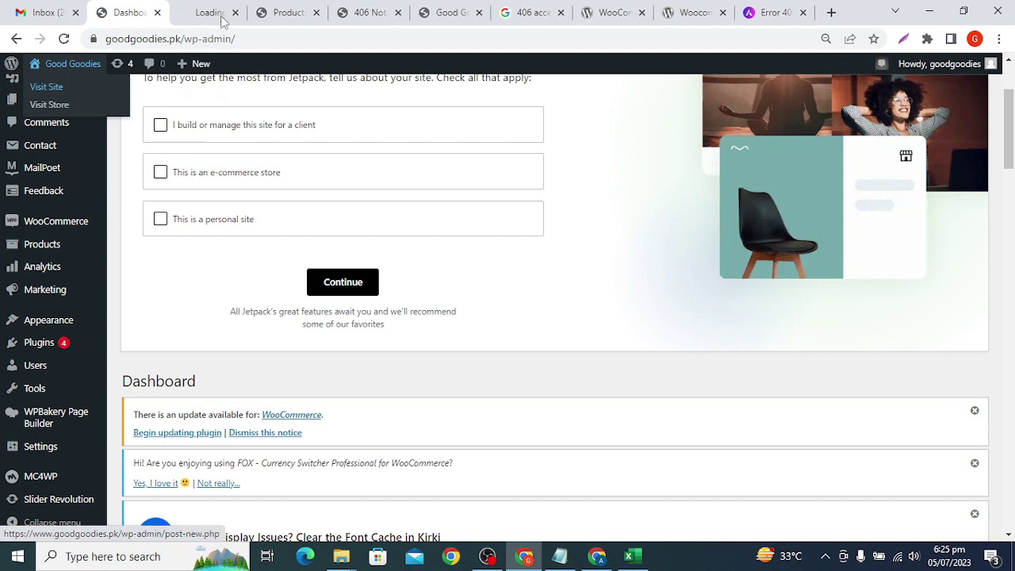
click(215, 11)
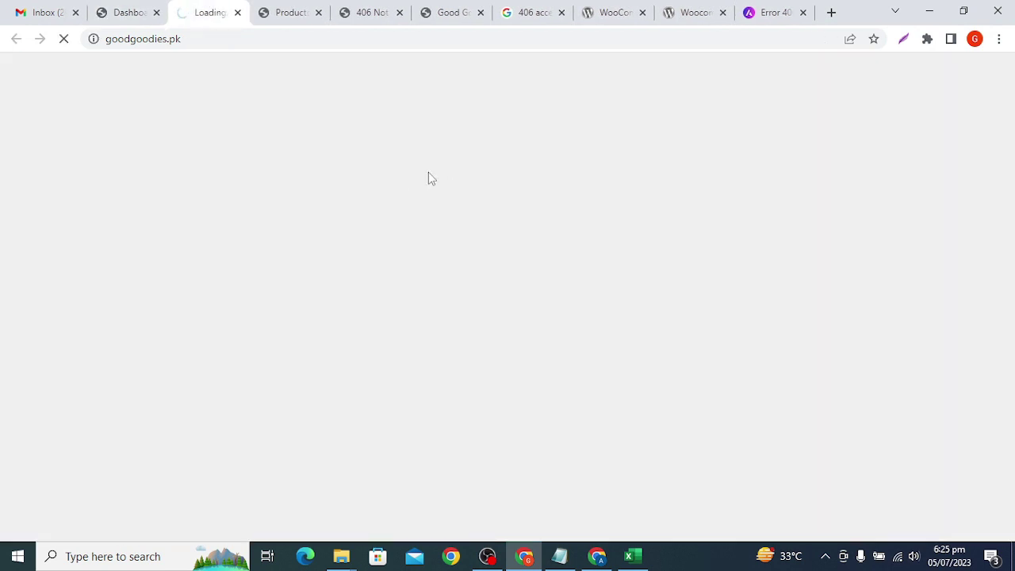
Close the Google search, the two WordPress.org support threads and the Astra error 406 article
click(562, 13)
click(562, 13)
click(562, 12)
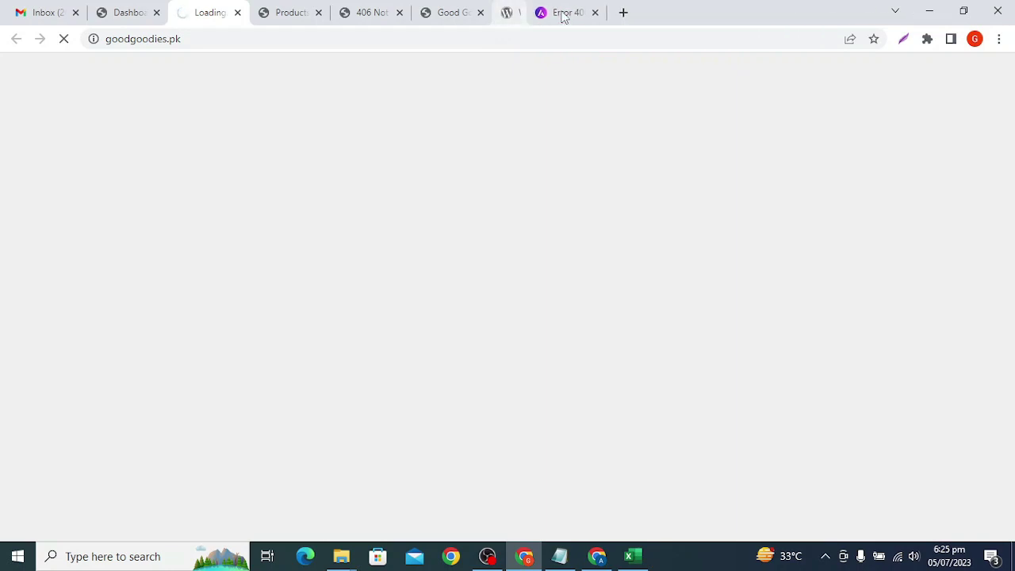
click(562, 13)
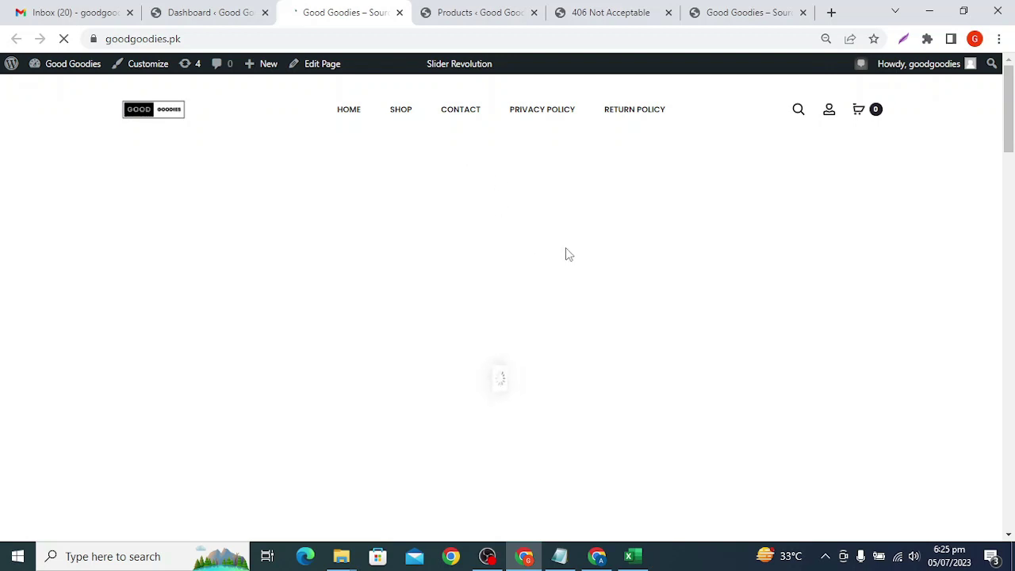
Check the storefront home page's Featured Products and New Arrivals sections for the imported products
scroll(566, 251, down, 10)
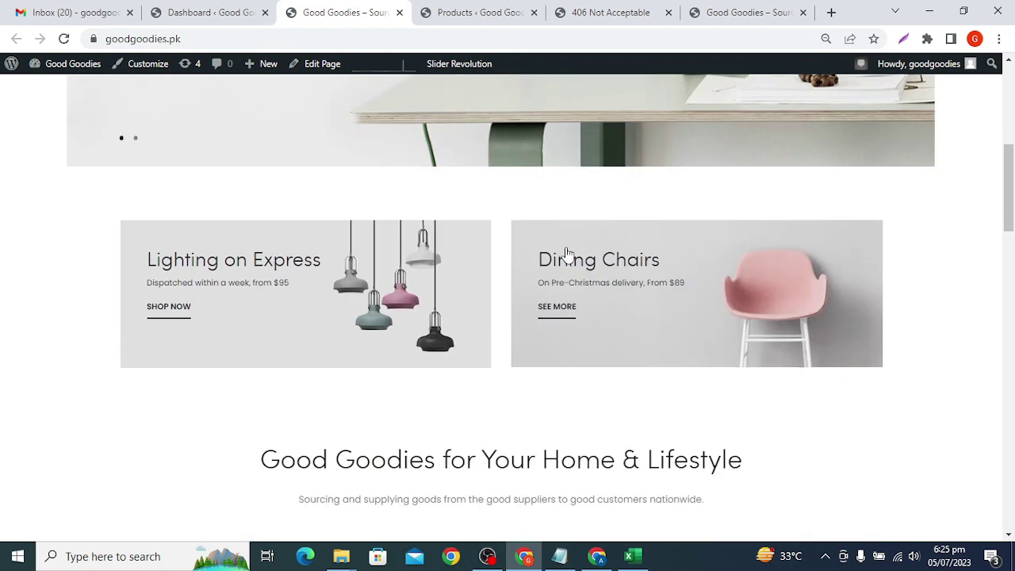
scroll(566, 251, down, 2)
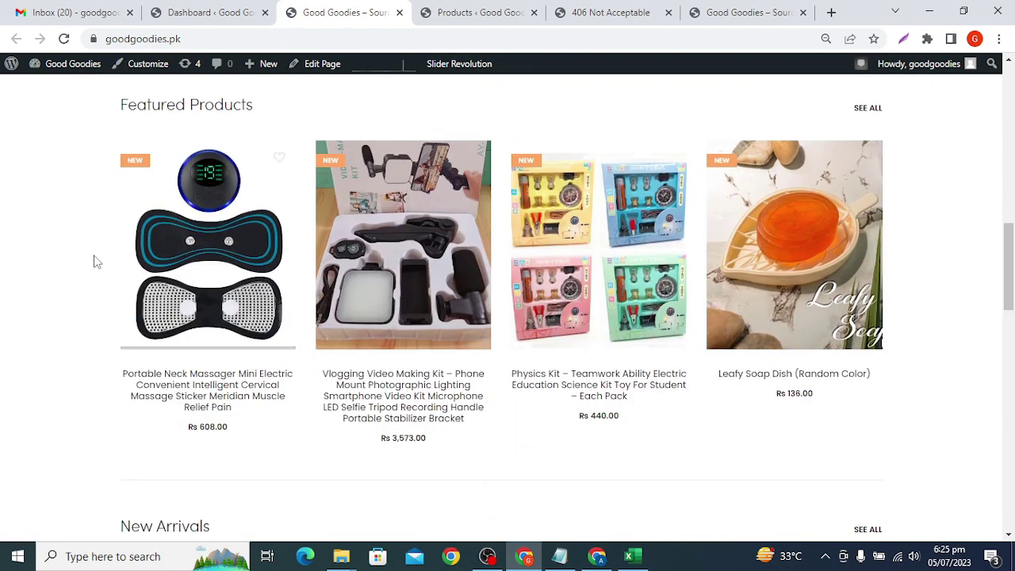
scroll(737, 242, down, 8)
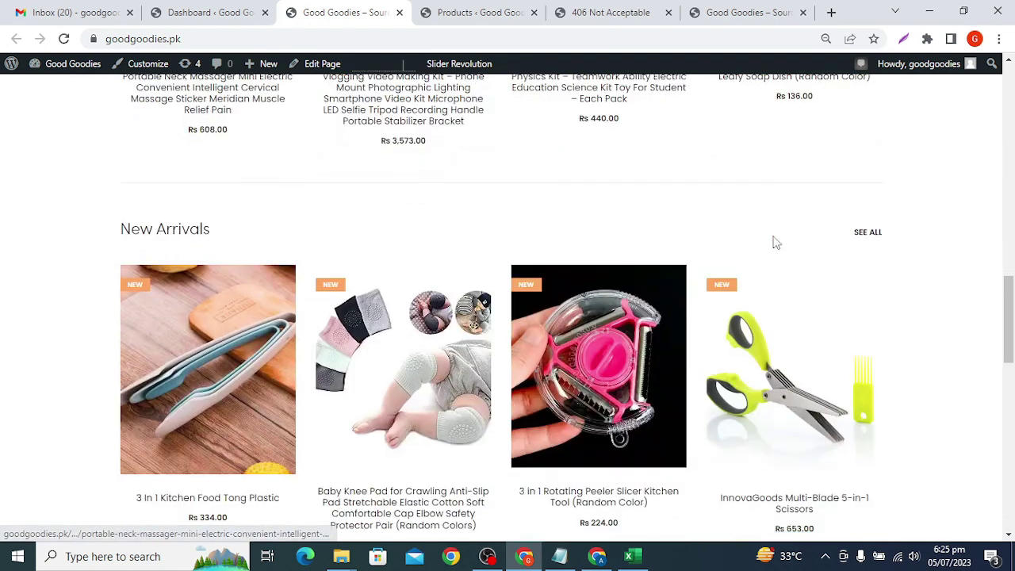
scroll(763, 211, down, 6)
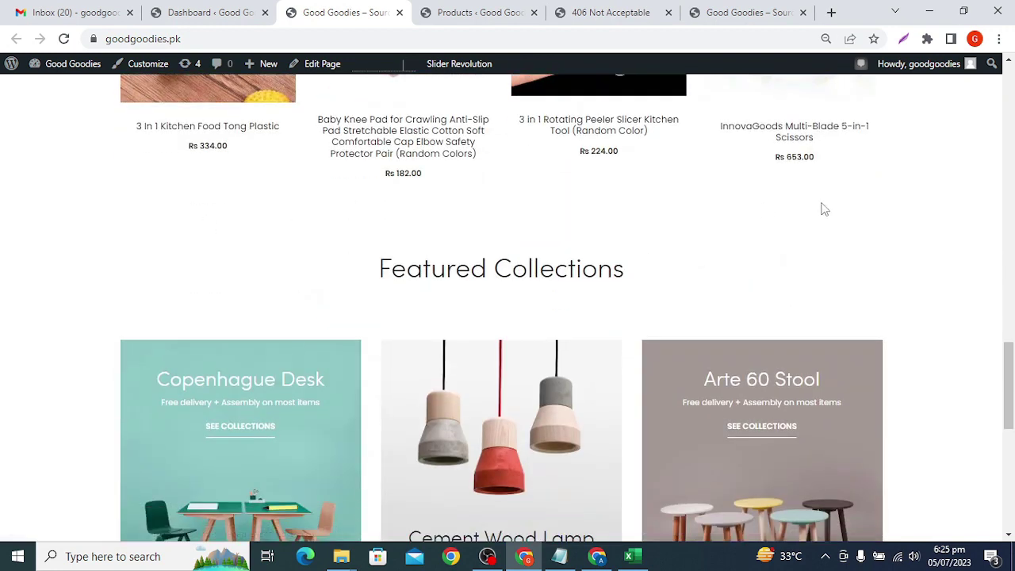
scroll(270, 158, up, 15)
scroll(269, 159, up, 6)
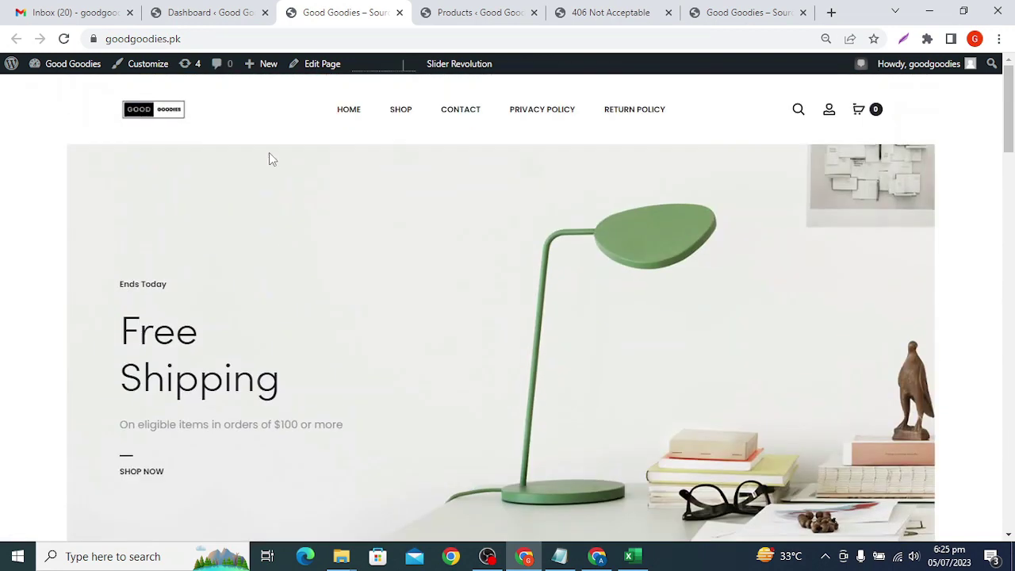
Open the Home & Lifestyle category on the storefront's Shop page and look through its first page of products
click(399, 115)
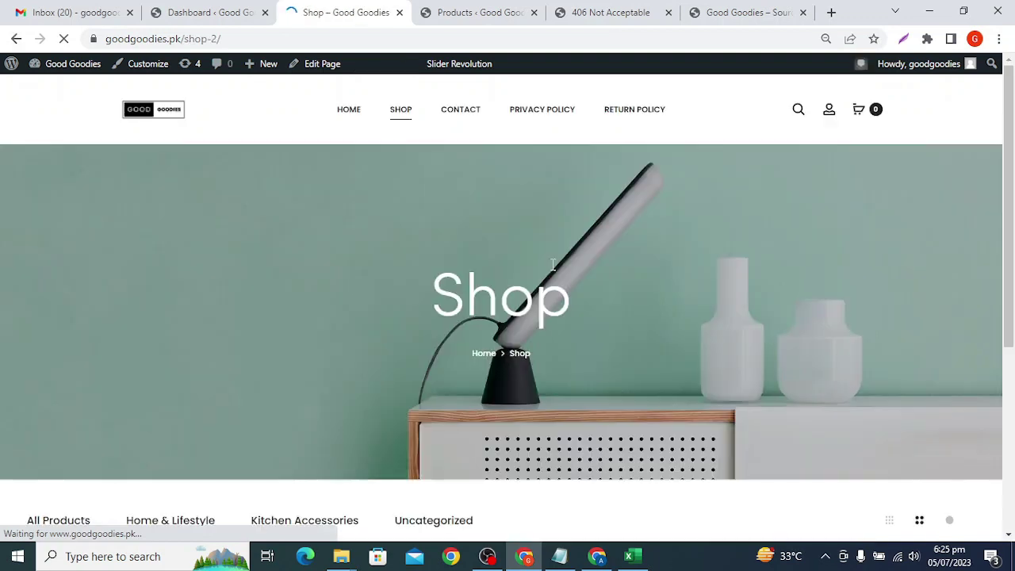
scroll(553, 271, down, 4)
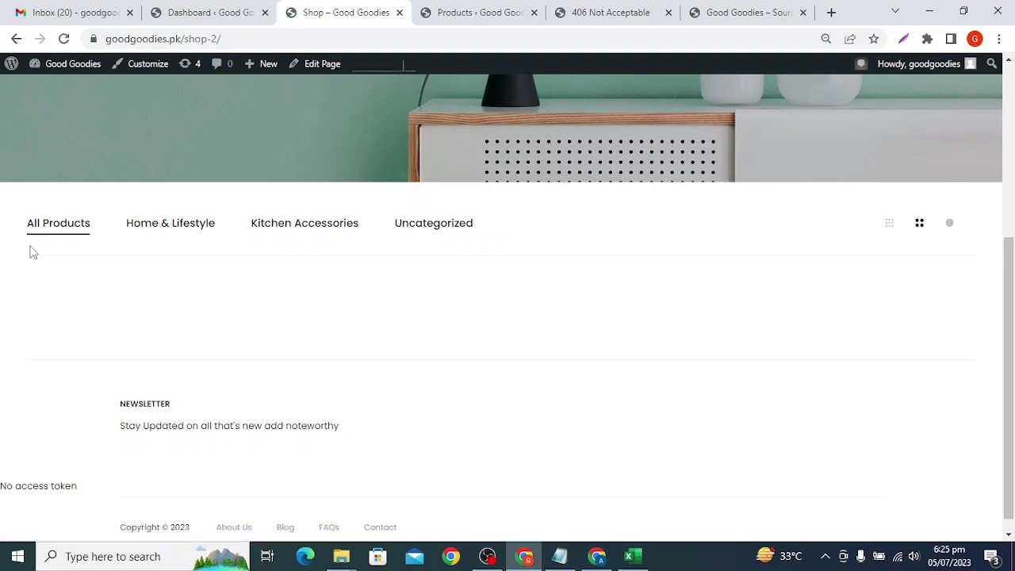
click(179, 237)
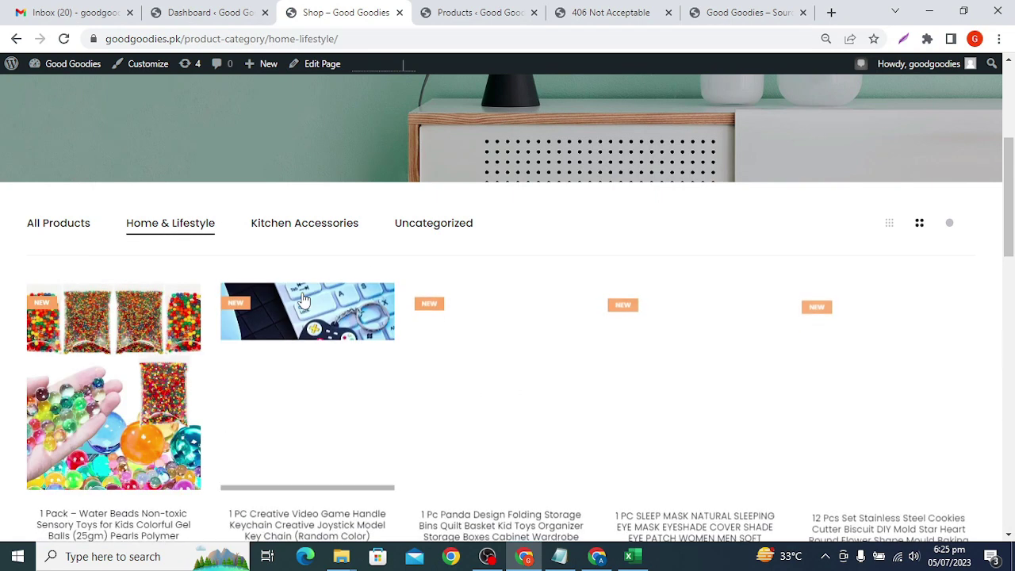
scroll(643, 228, down, 3)
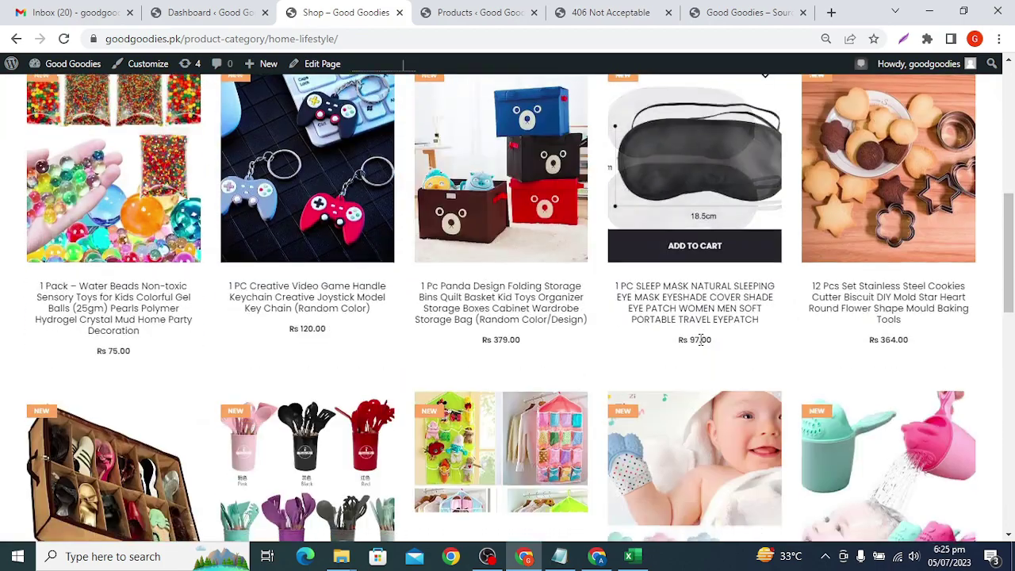
scroll(697, 341, down, 4)
scroll(699, 343, down, 6)
scroll(699, 342, up, 5)
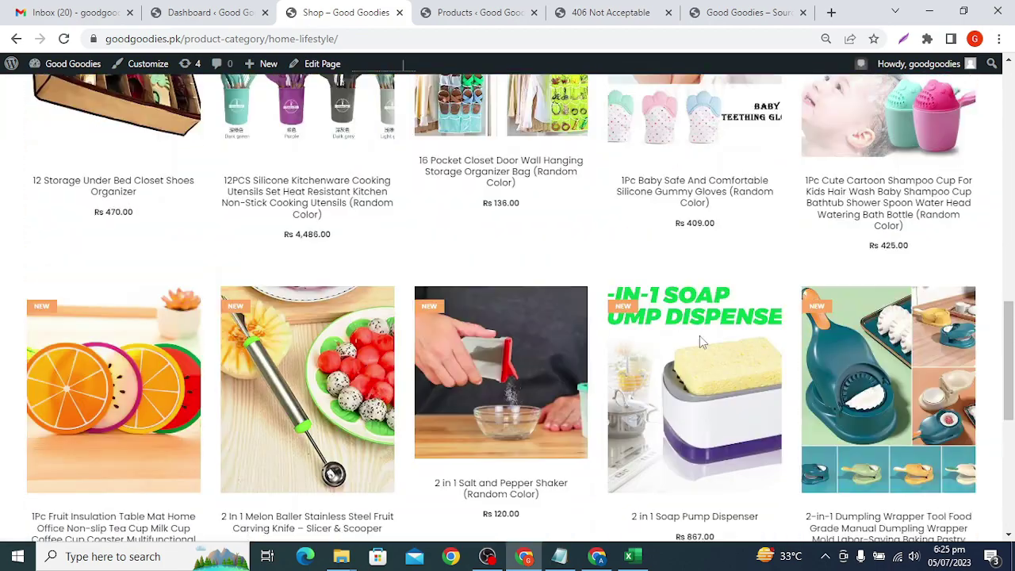
scroll(540, 290, down, 5)
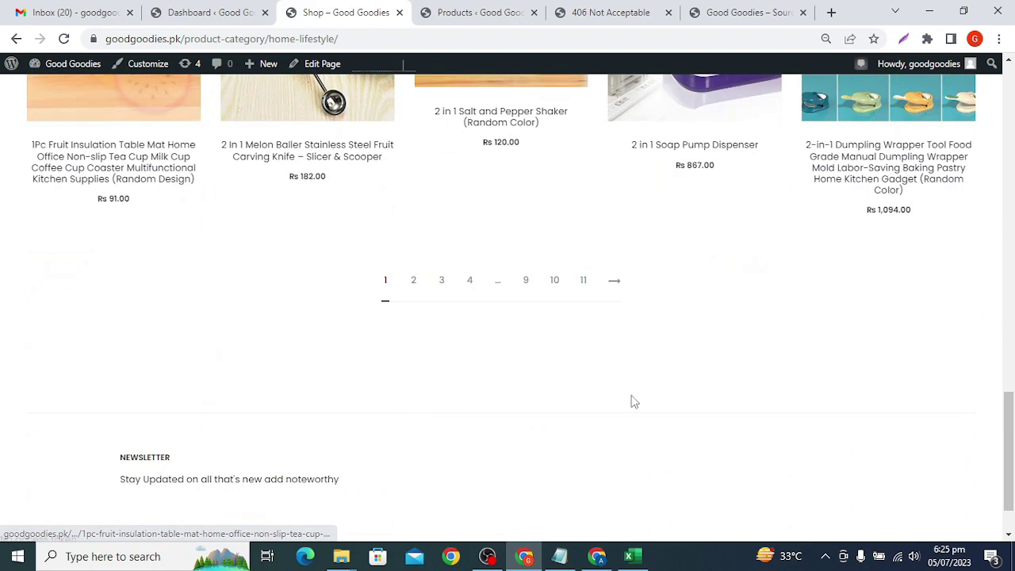
Go to page 2 of the Home & Lifestyle category and look through its products
click(415, 283)
scroll(489, 367, up, 10)
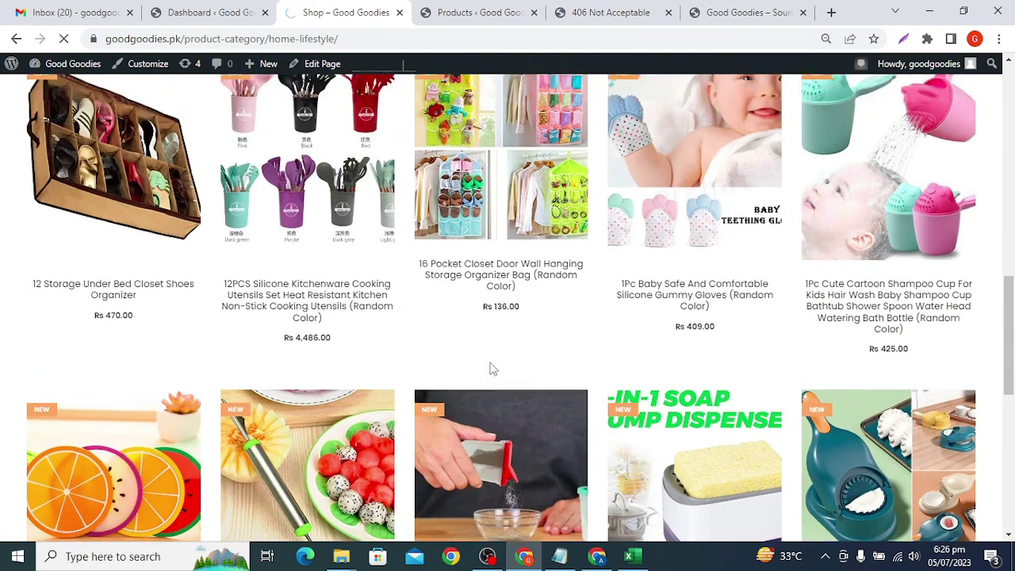
scroll(489, 367, down, 10)
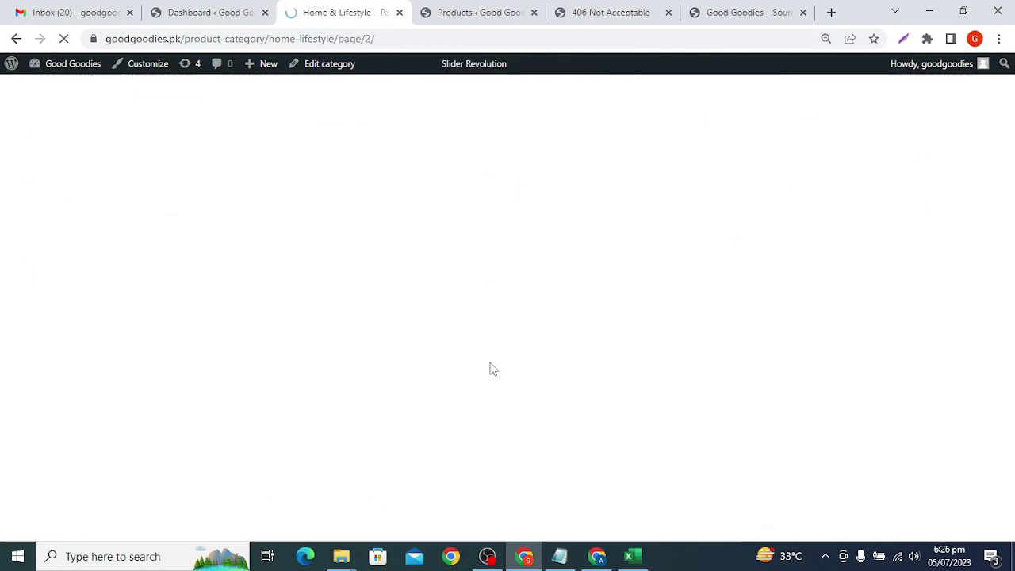
scroll(490, 361, down, 8)
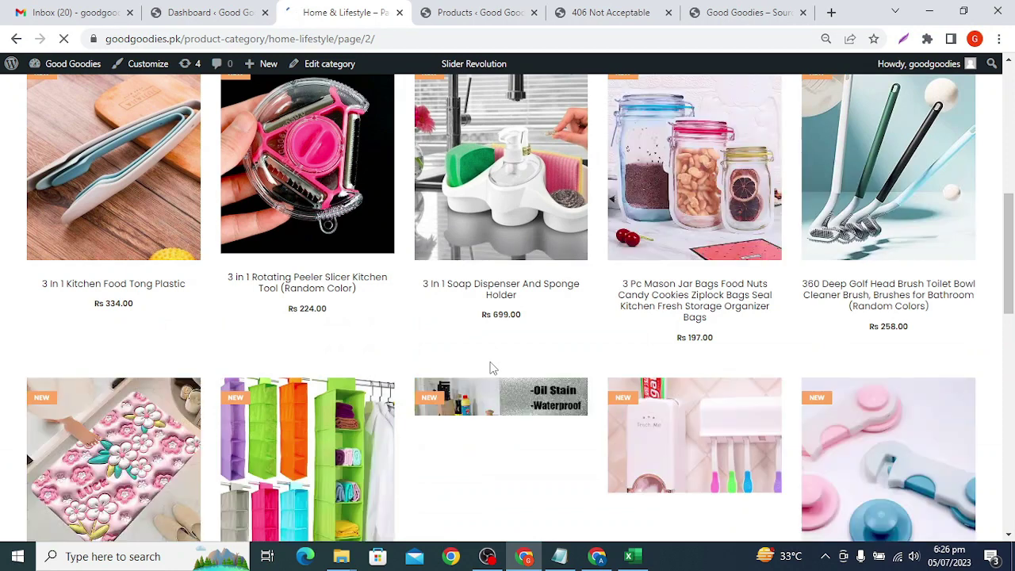
scroll(491, 361, down, 3)
scroll(493, 367, down, 2)
Preview the Aluminum Foil Paper Mats Wallpaper Stickers product, close the preview, and open its full page in a new tab
click(504, 170)
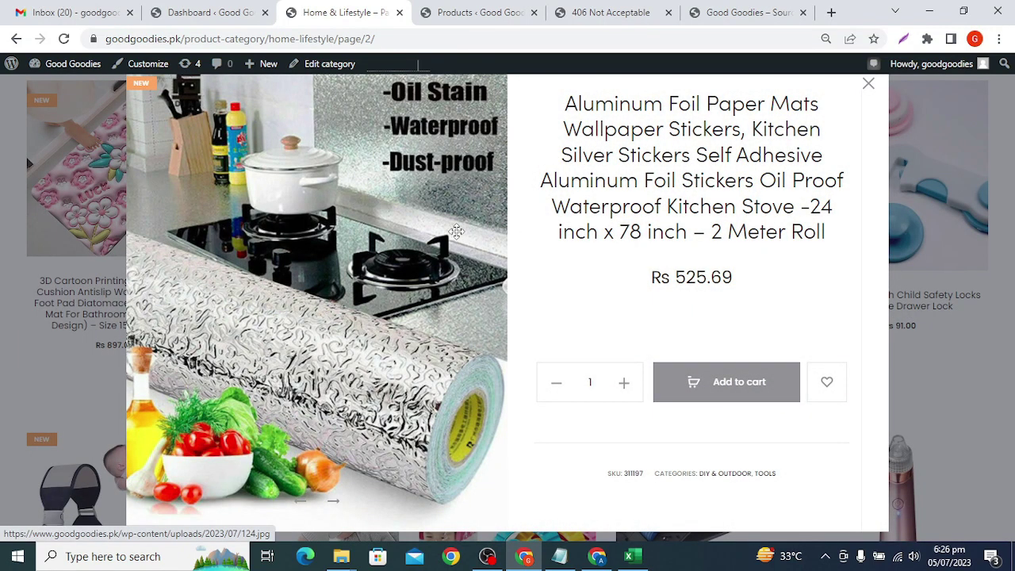
click(868, 83)
right_click(511, 178)
click(547, 188)
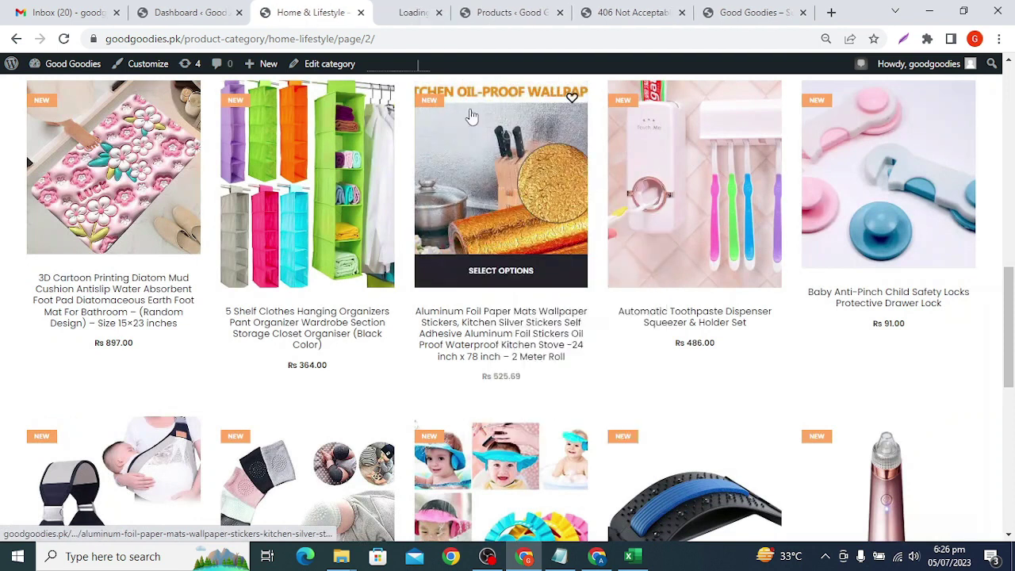
key(ctrl+Tab)
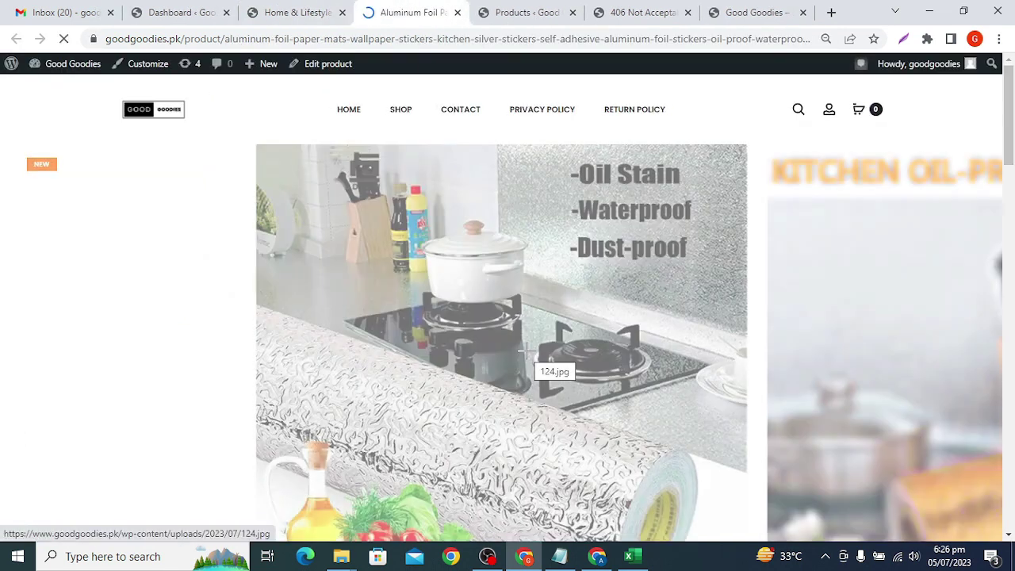
Check the aluminum foil product page's images, price, SKU and categories, and highlight its description text down to the video
scroll(759, 315, down, 2)
scroll(759, 315, up, 1)
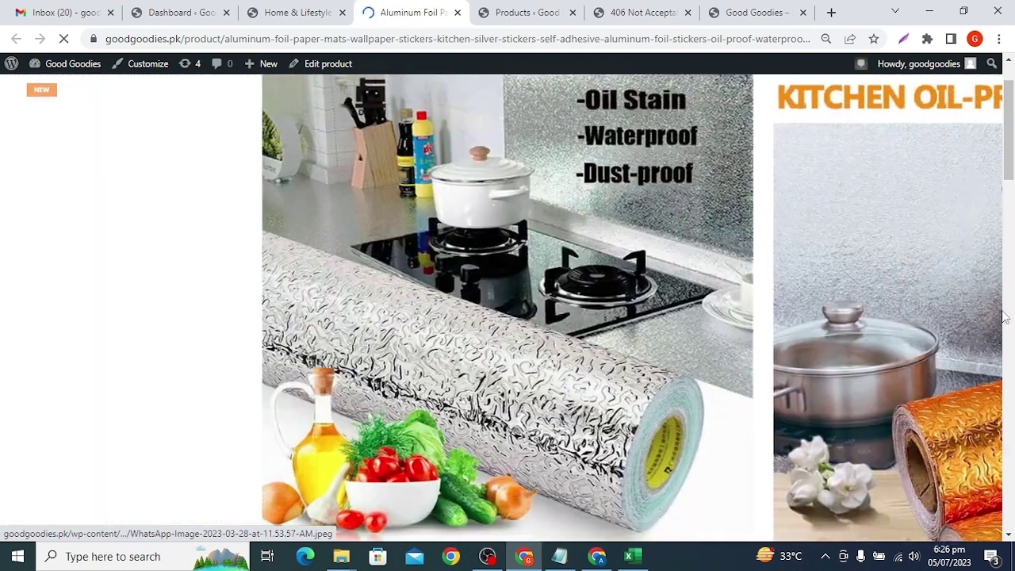
scroll(340, 214, down, 6)
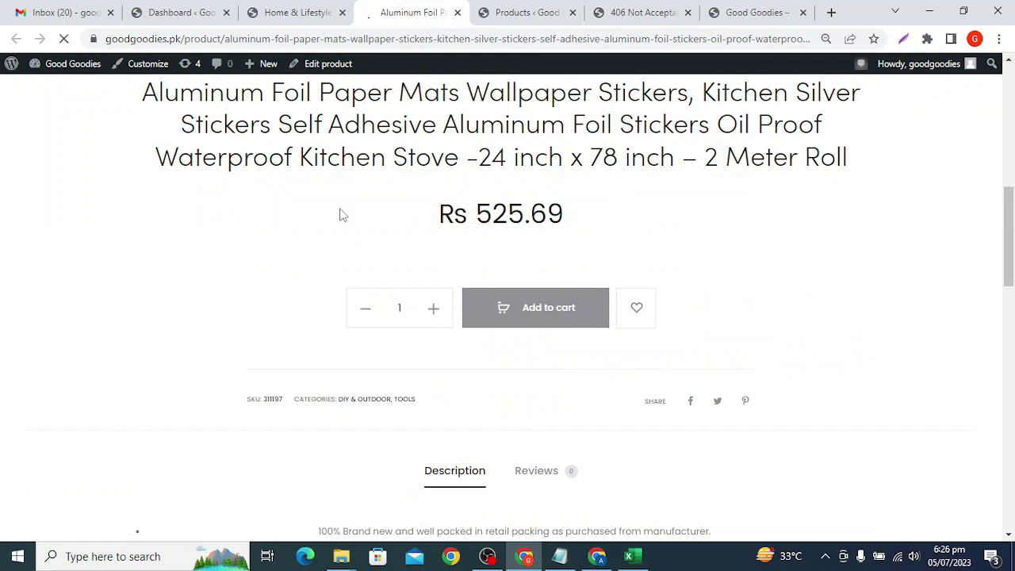
scroll(574, 245, down, 5)
scroll(752, 348, down, 1)
drag(394, 179, 490, 334)
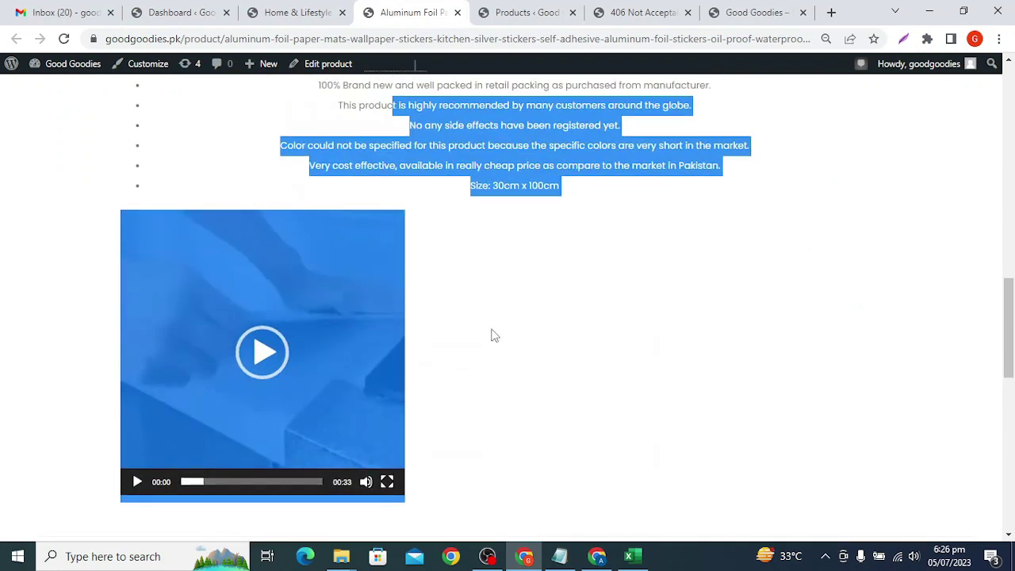